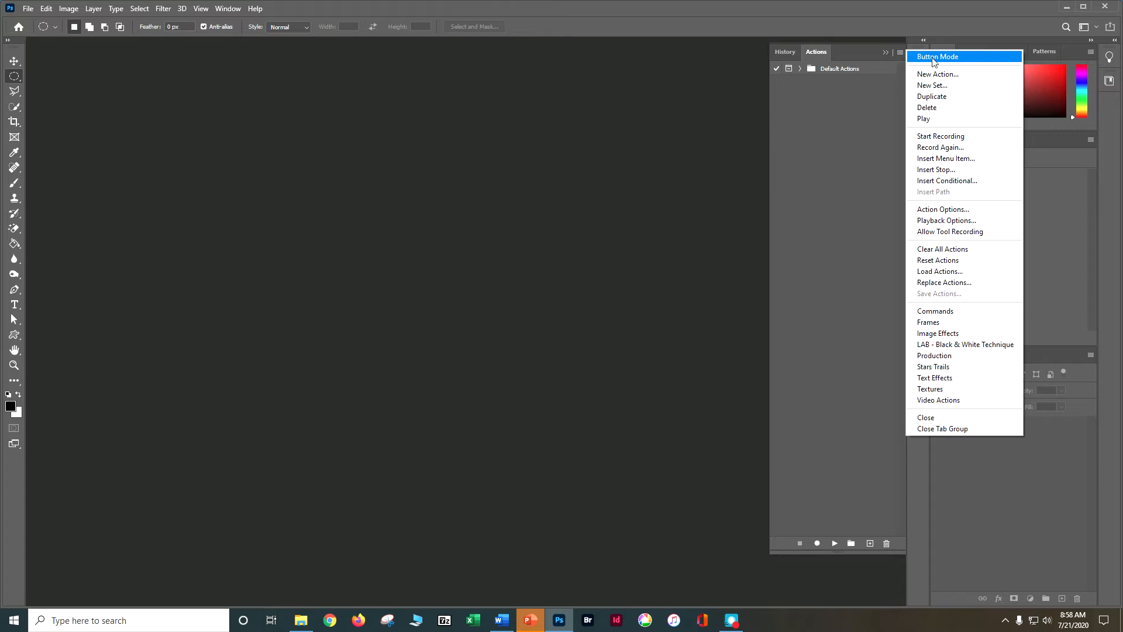
Load the PFx_BIG PICTURES.atn action set from the PS Actions folder.
click(949, 273)
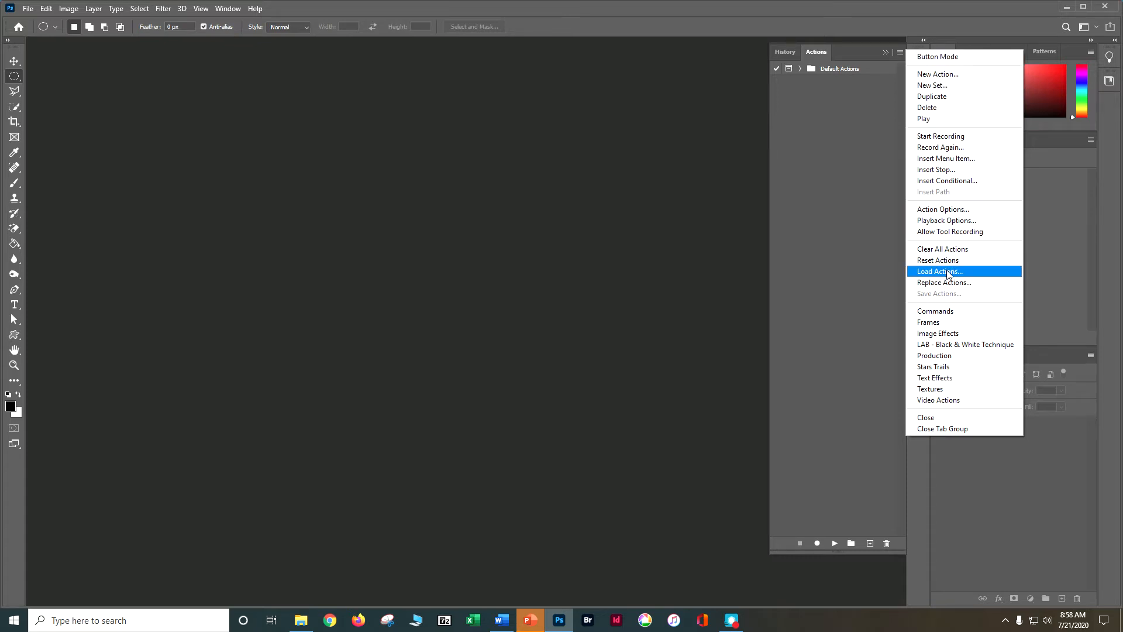
click(947, 272)
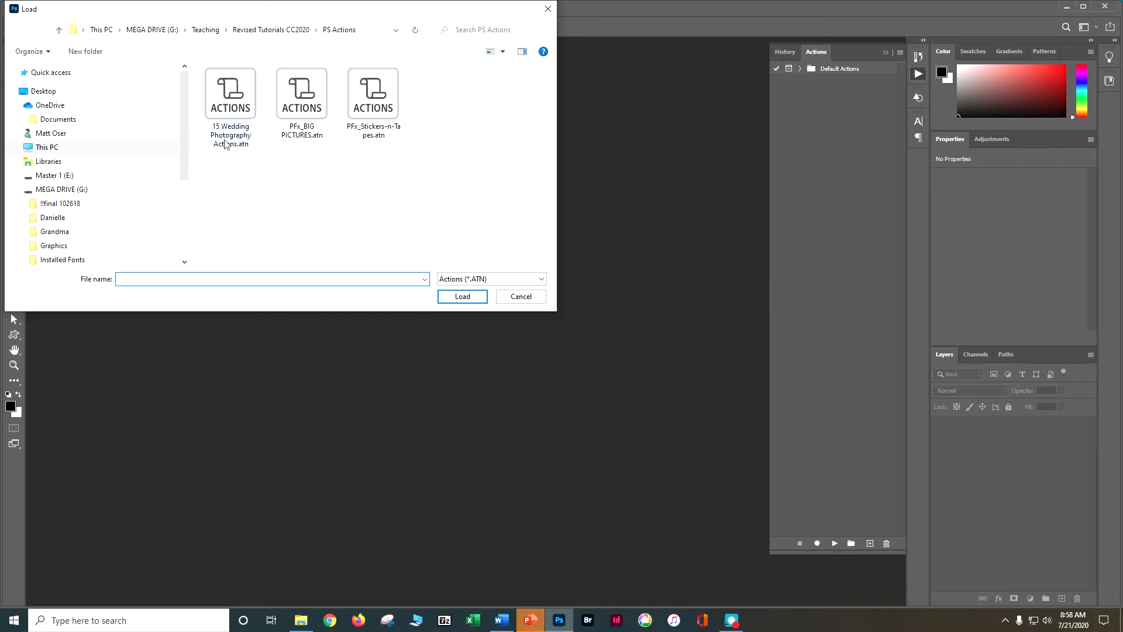
click(310, 139)
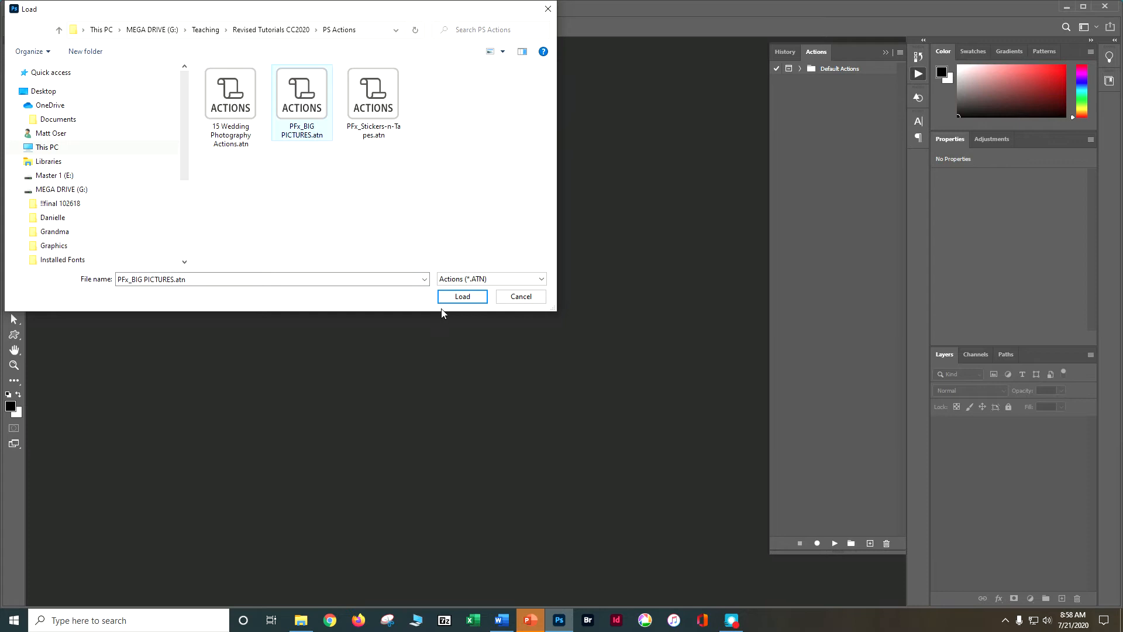
click(462, 297)
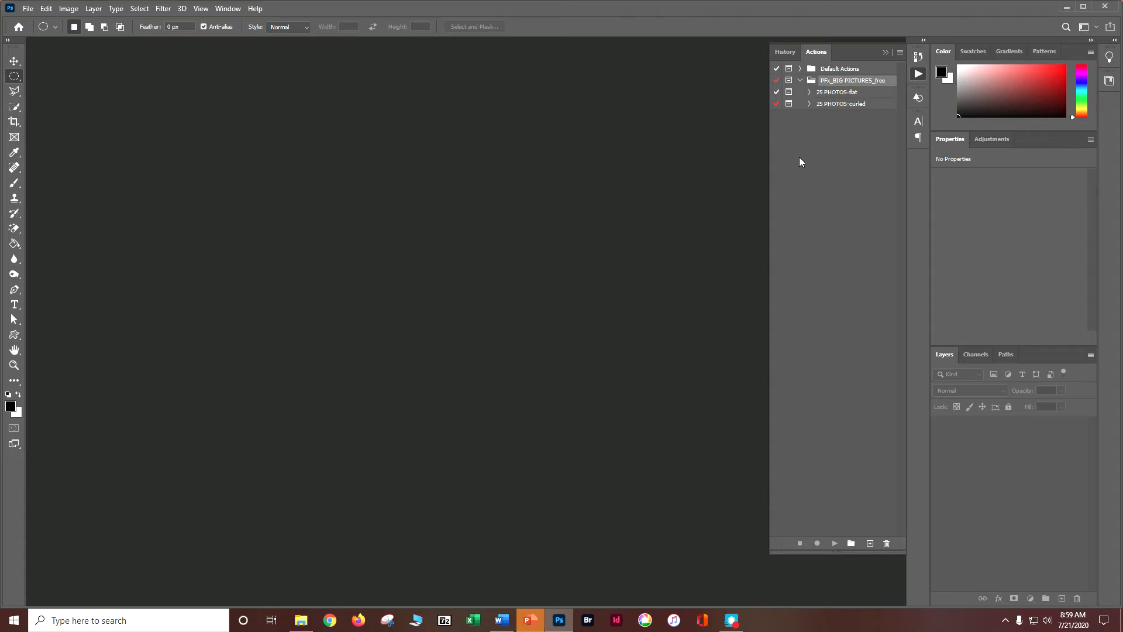
Play the 25 PHOTOS-curled action and open flower.JPG as its landscape source image.
click(835, 105)
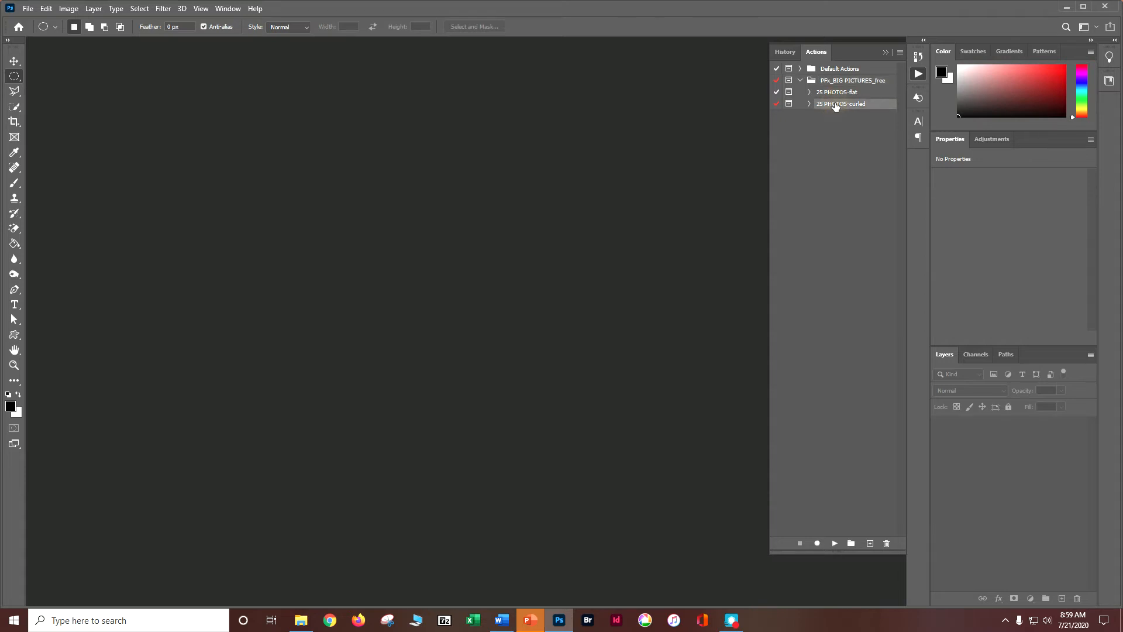
click(835, 544)
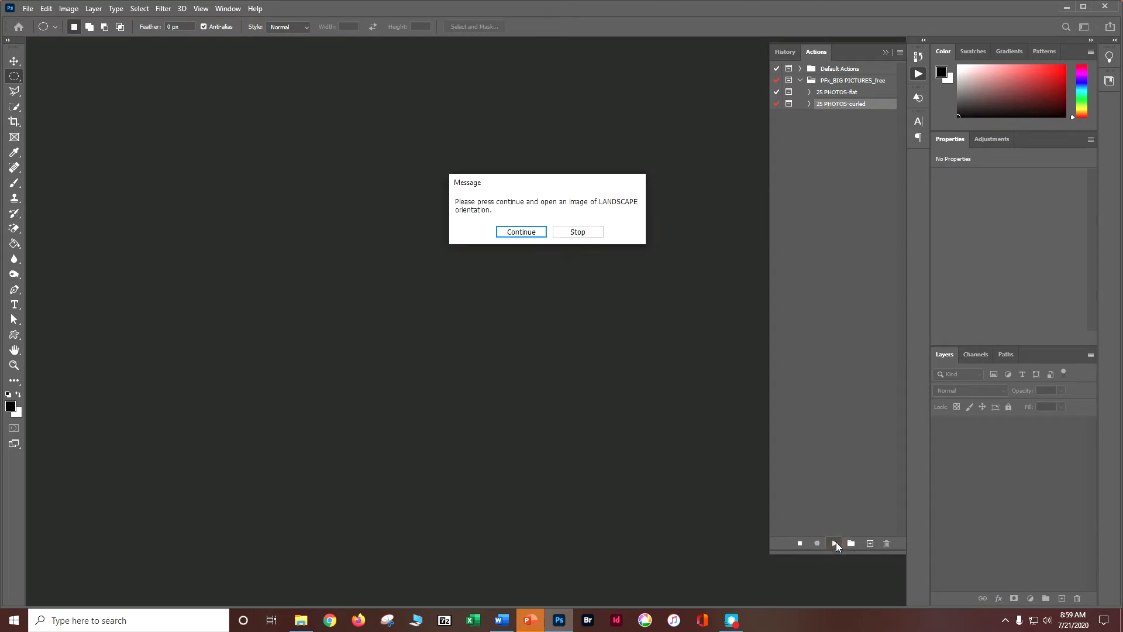
click(536, 236)
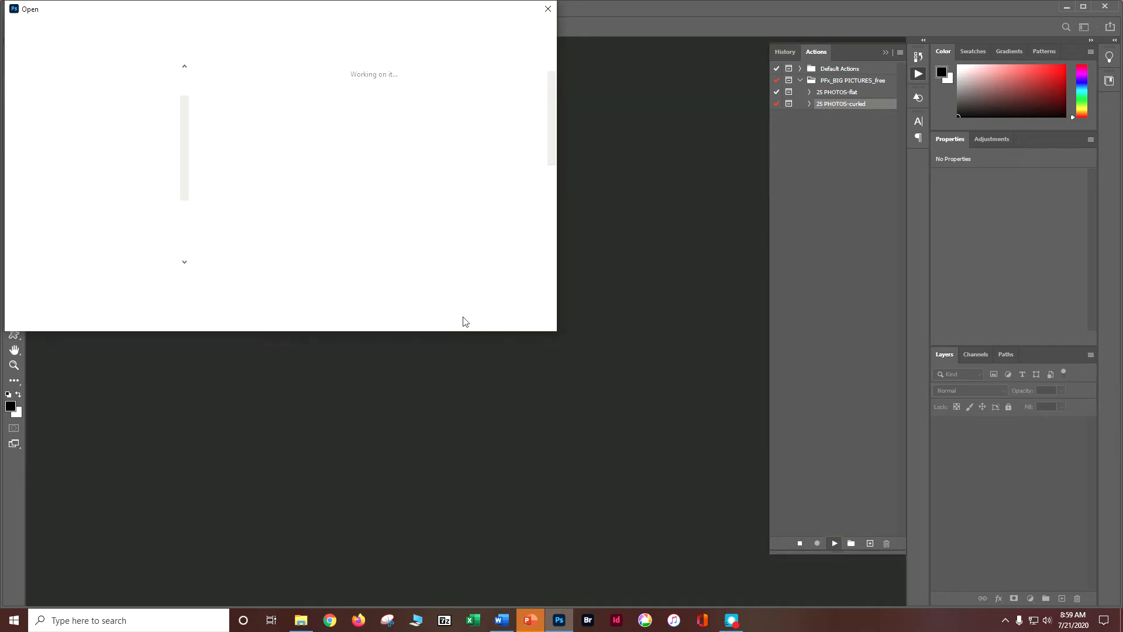
scroll(550, 109, down, 1)
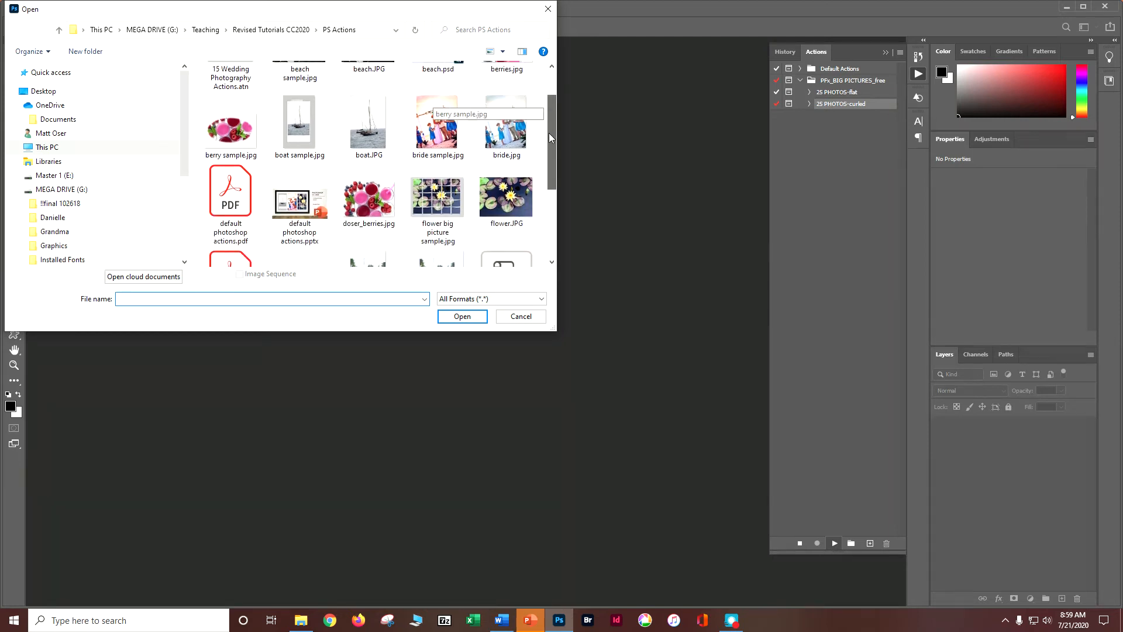
click(503, 190)
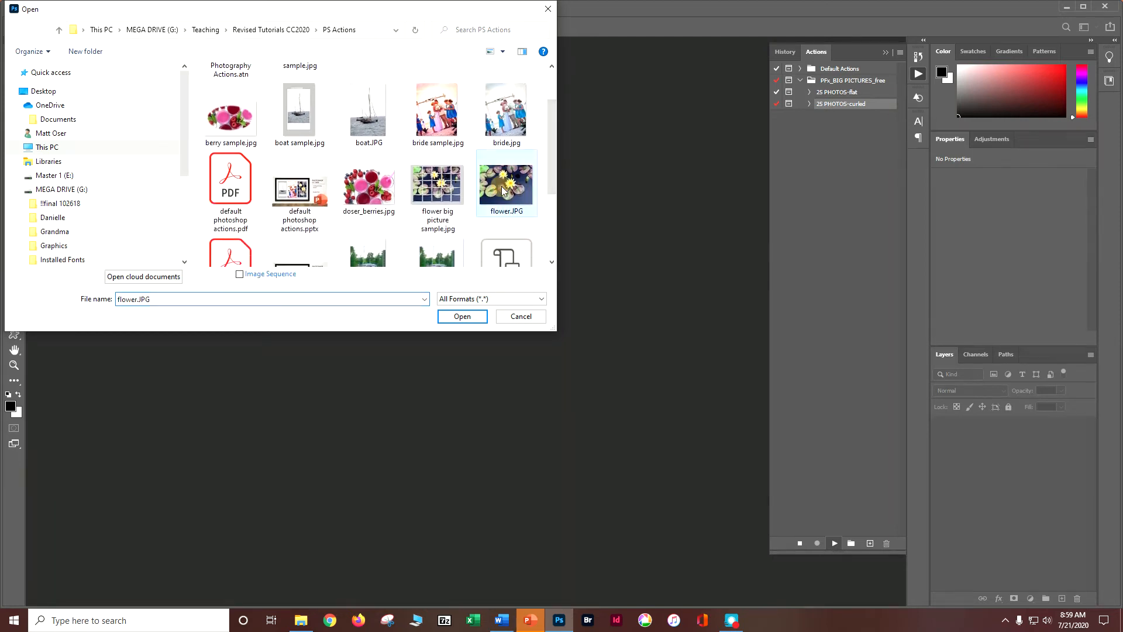
click(464, 317)
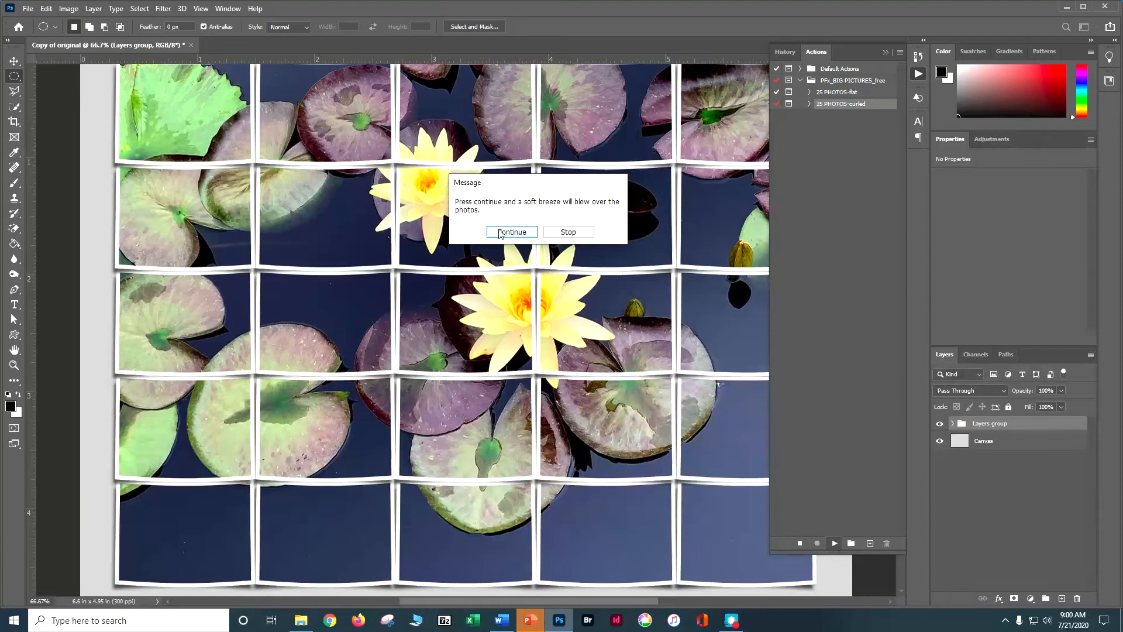
Continue the running action through the breeze effect and both transformations, and dismiss its closing message.
click(500, 232)
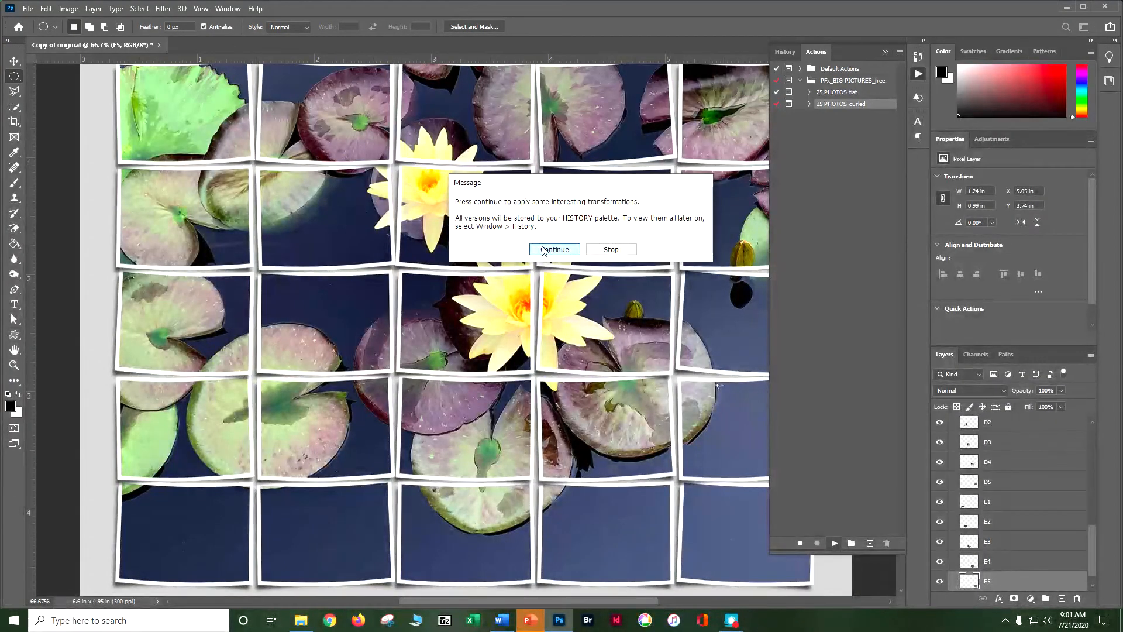
click(542, 250)
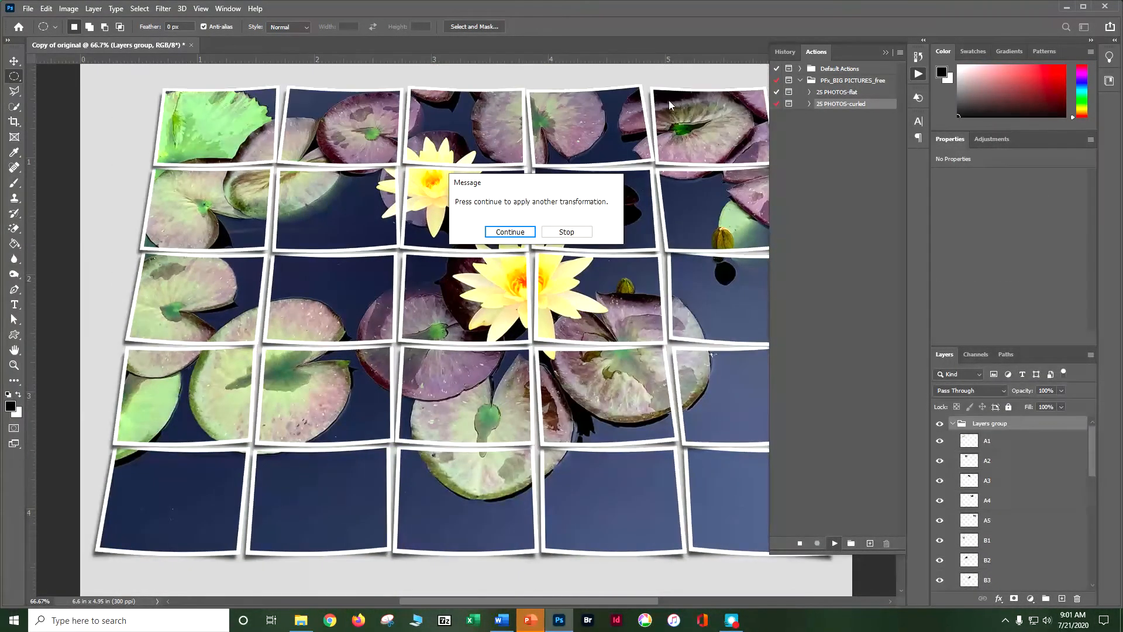
click(502, 233)
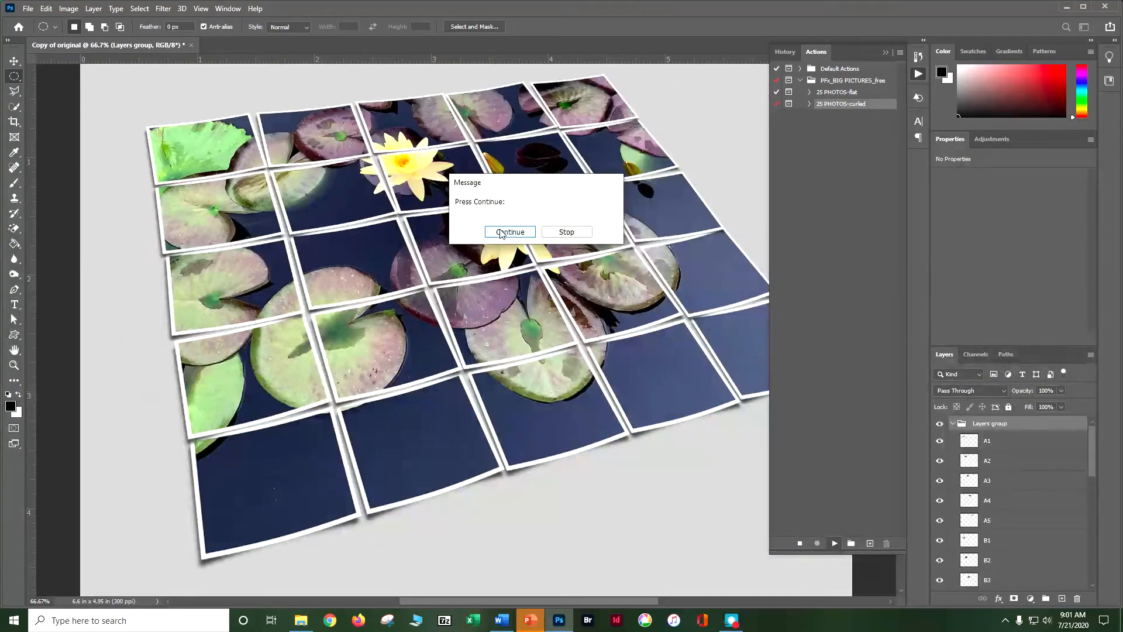
click(502, 232)
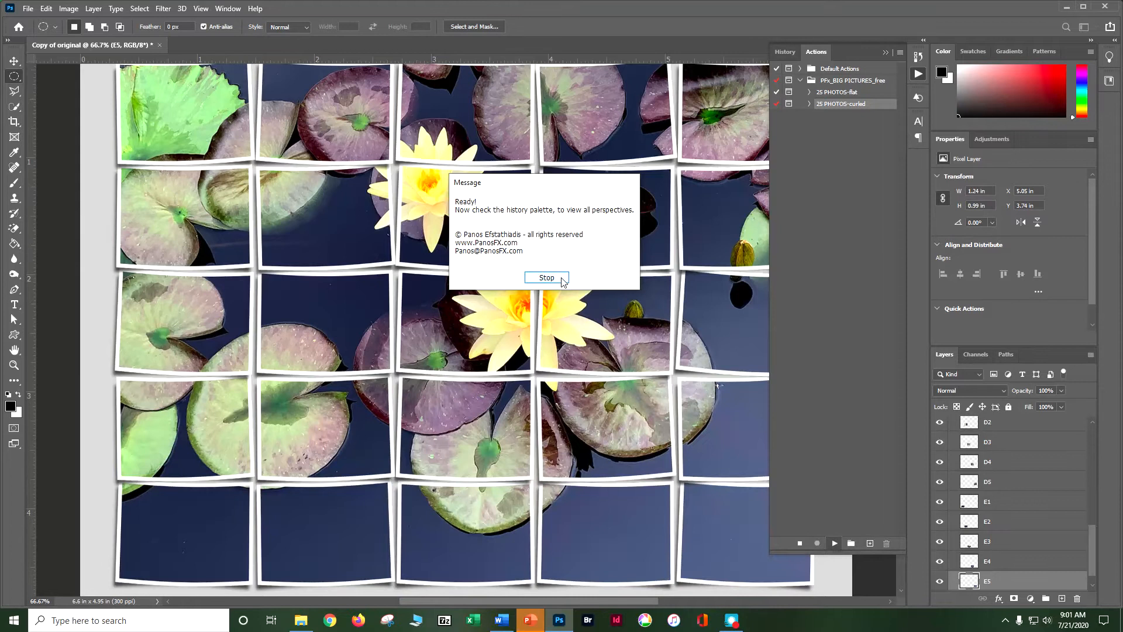
click(561, 279)
Preview the Transform#1 history snapshot and switch the collage to the Transform#2 snapshot.
click(779, 53)
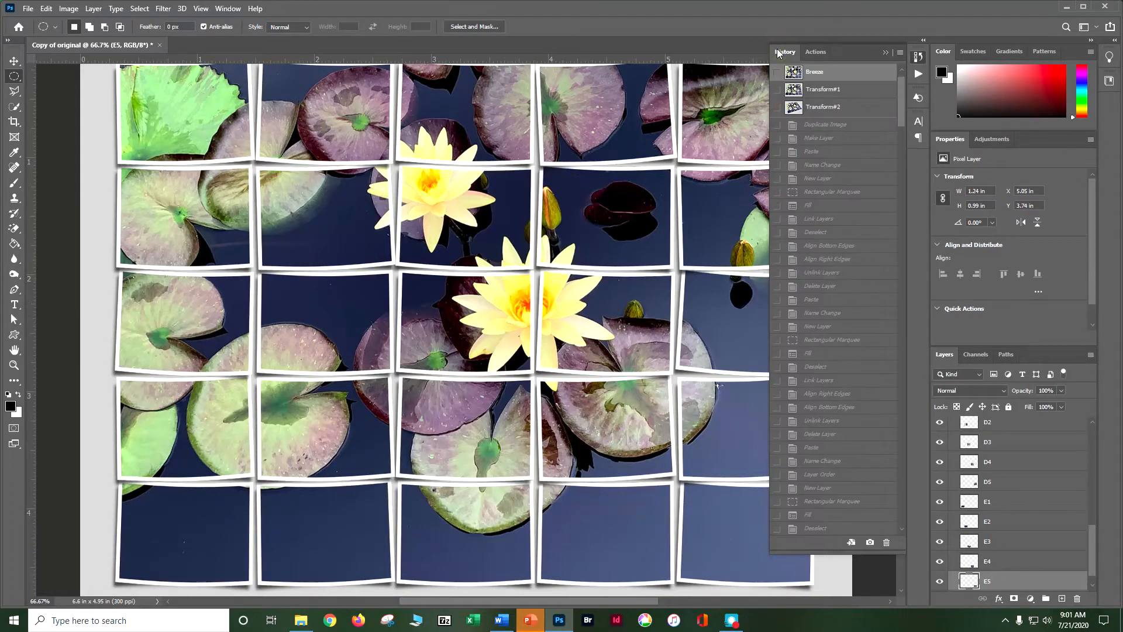
click(821, 90)
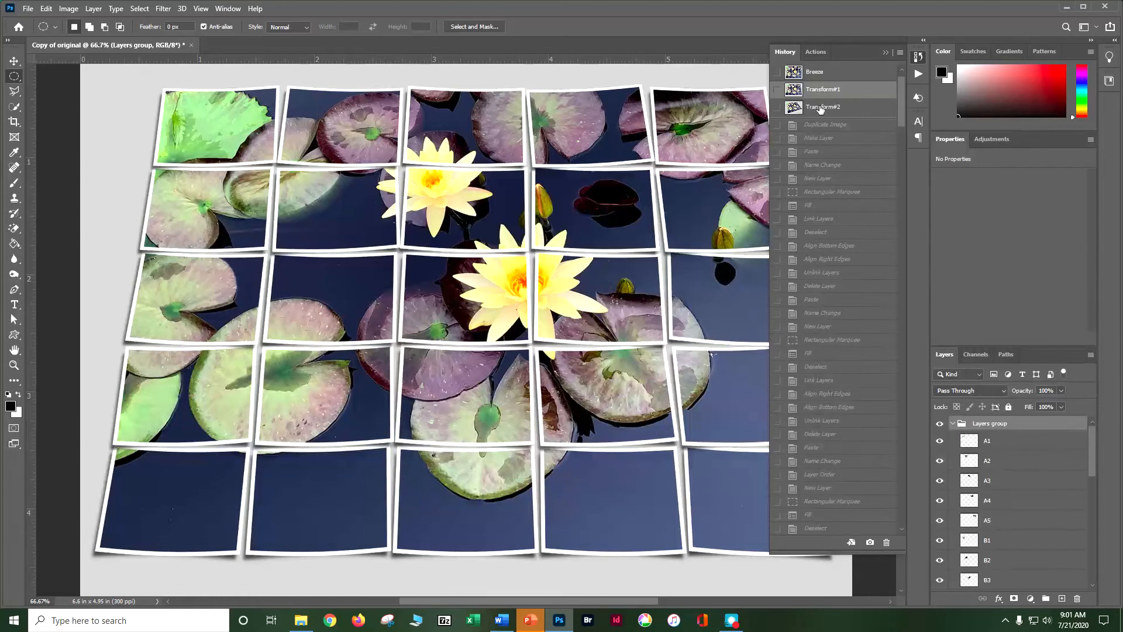
click(821, 108)
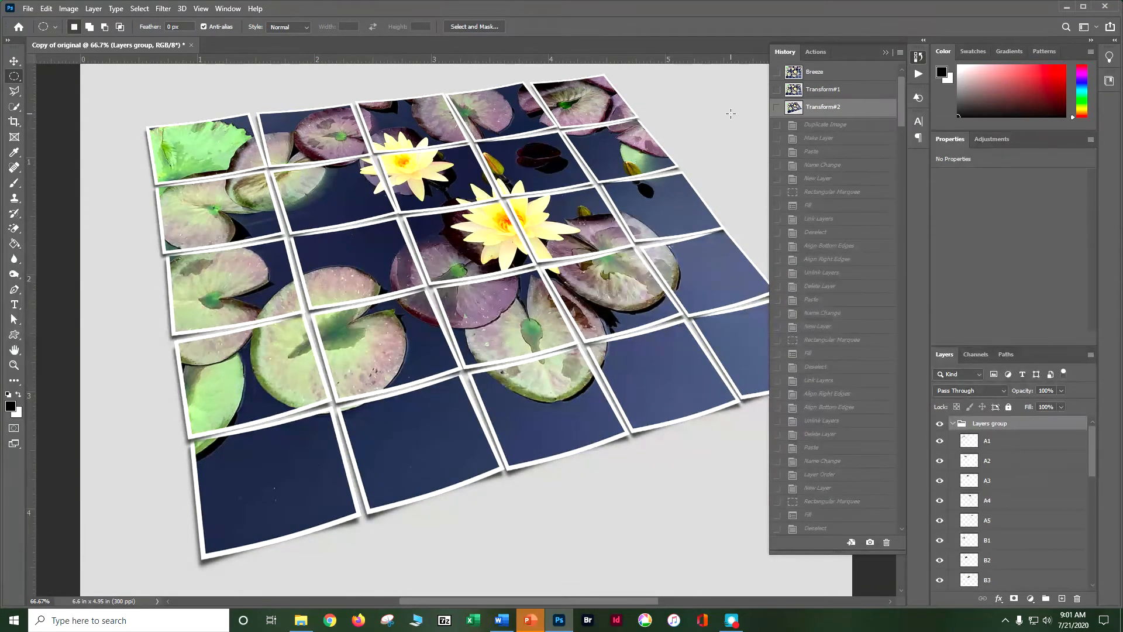
Save the collage as the JPEG "doser_flower curled collage" at quality 12 (Maximum), and close the working document without saving its changes.
click(28, 9)
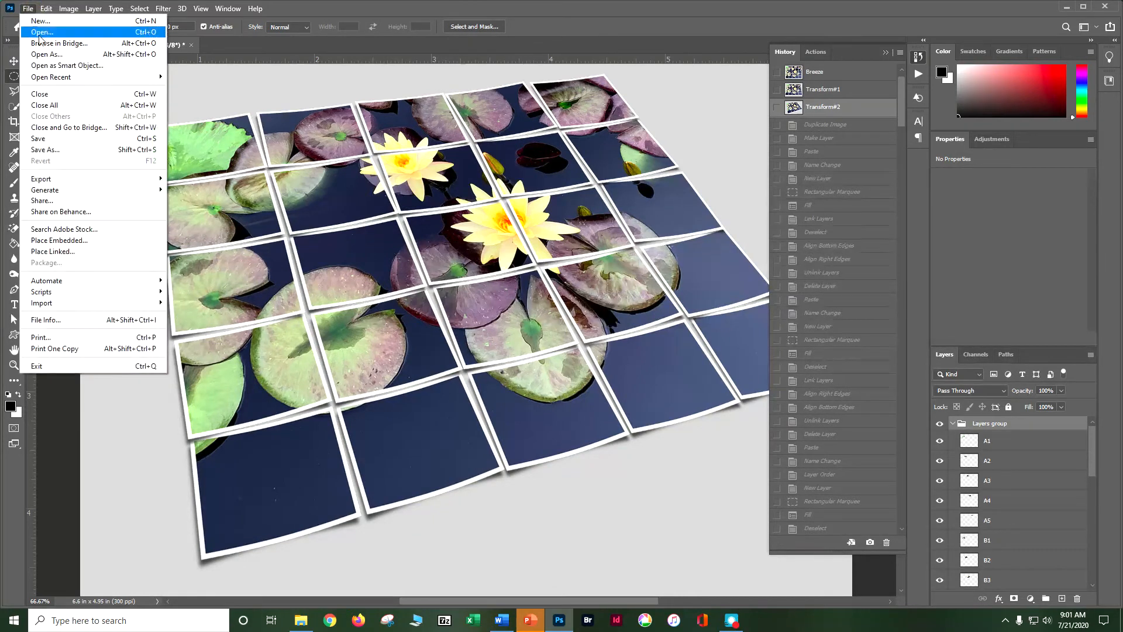
click(49, 146)
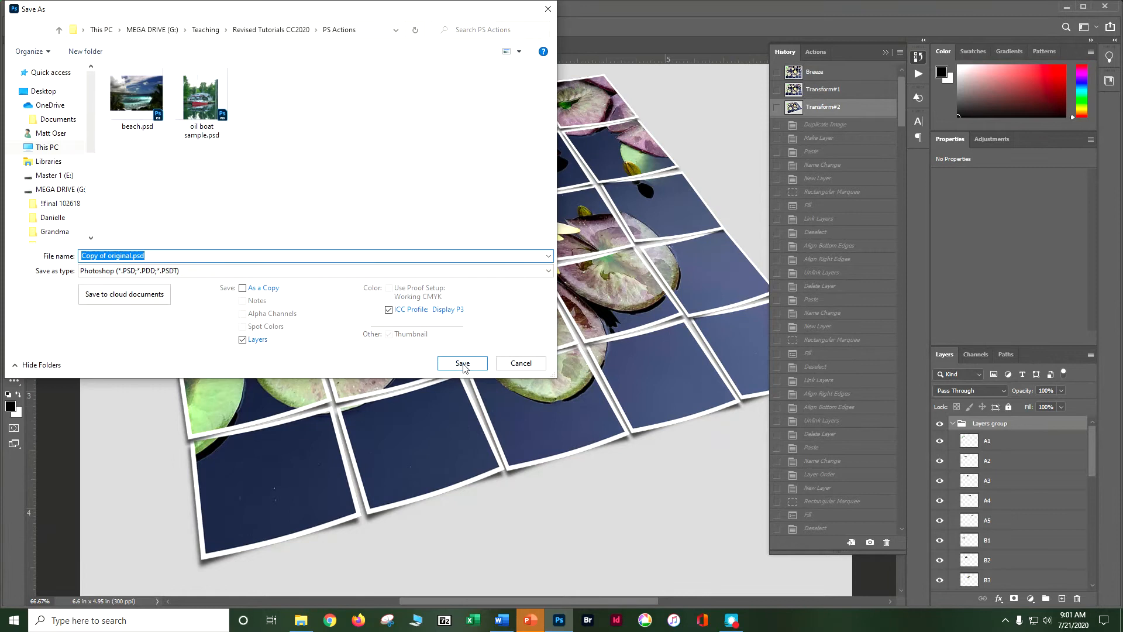
text(doser_)
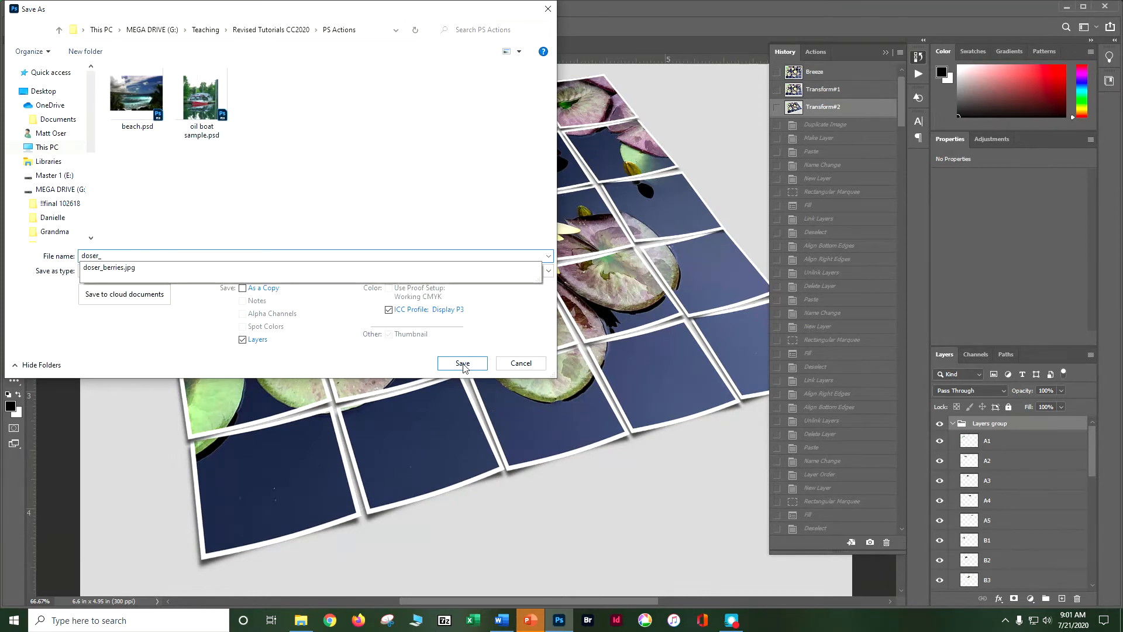
text(flower curled collage)
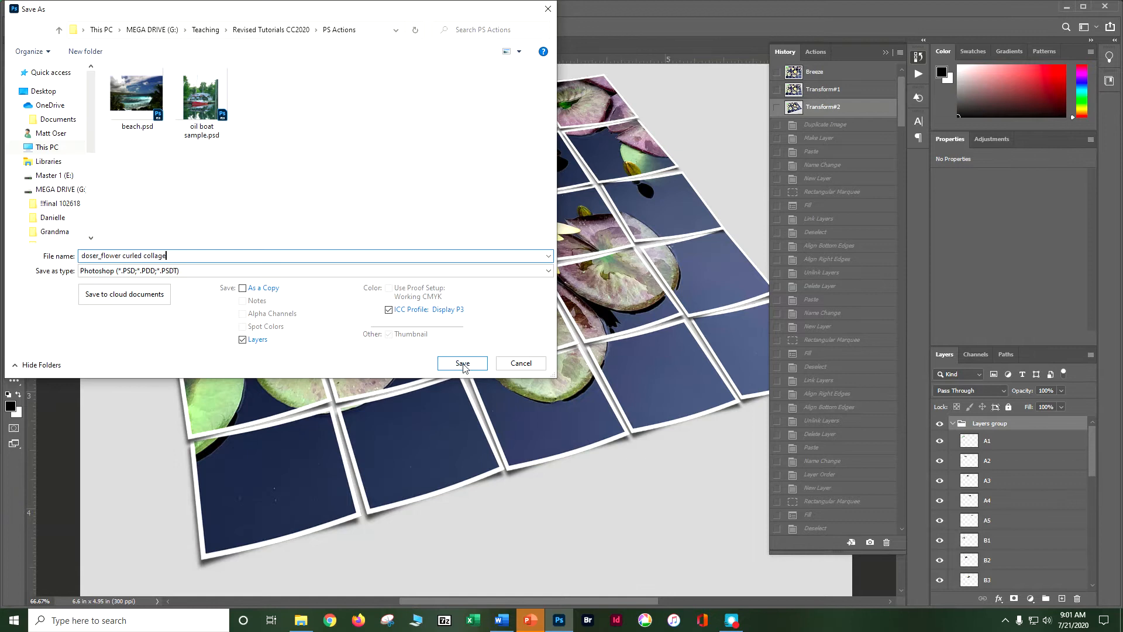
click(94, 272)
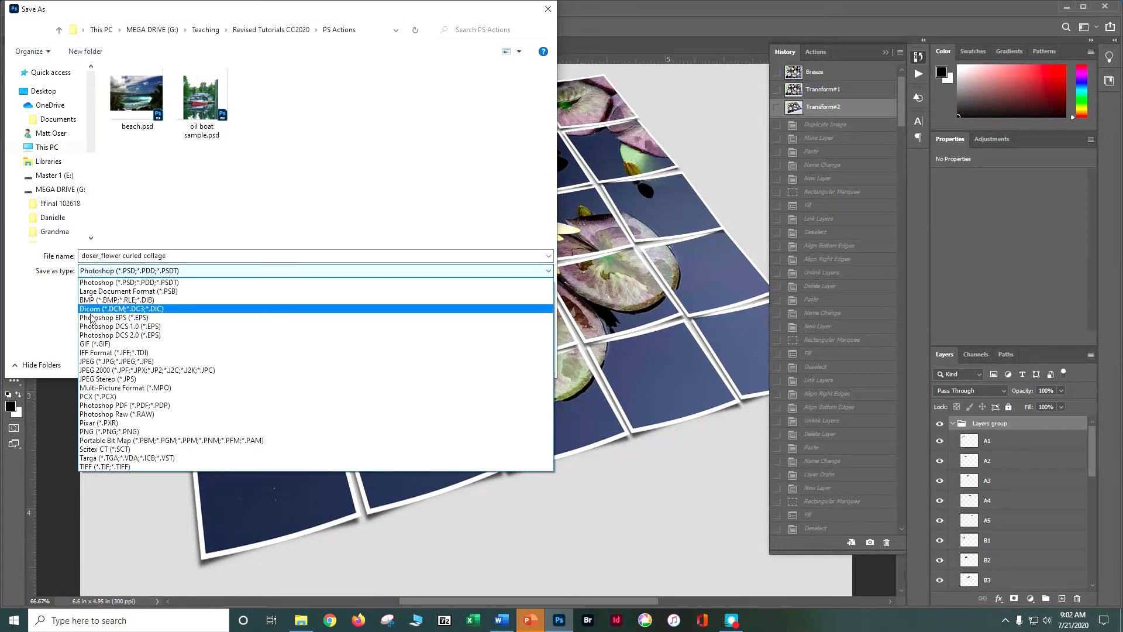
click(91, 361)
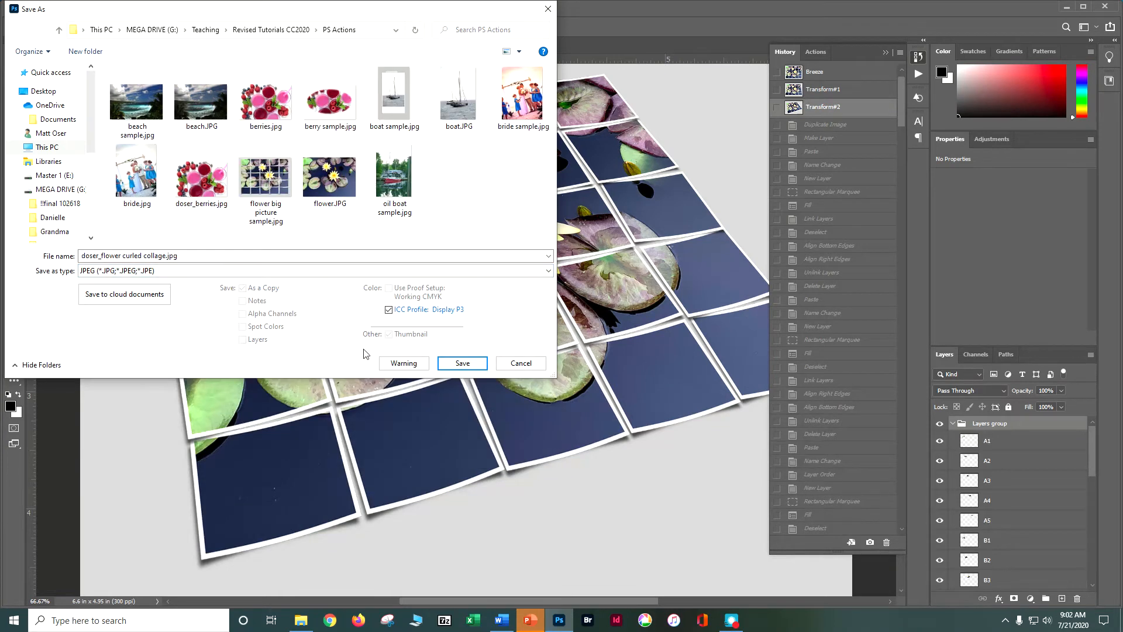
click(450, 364)
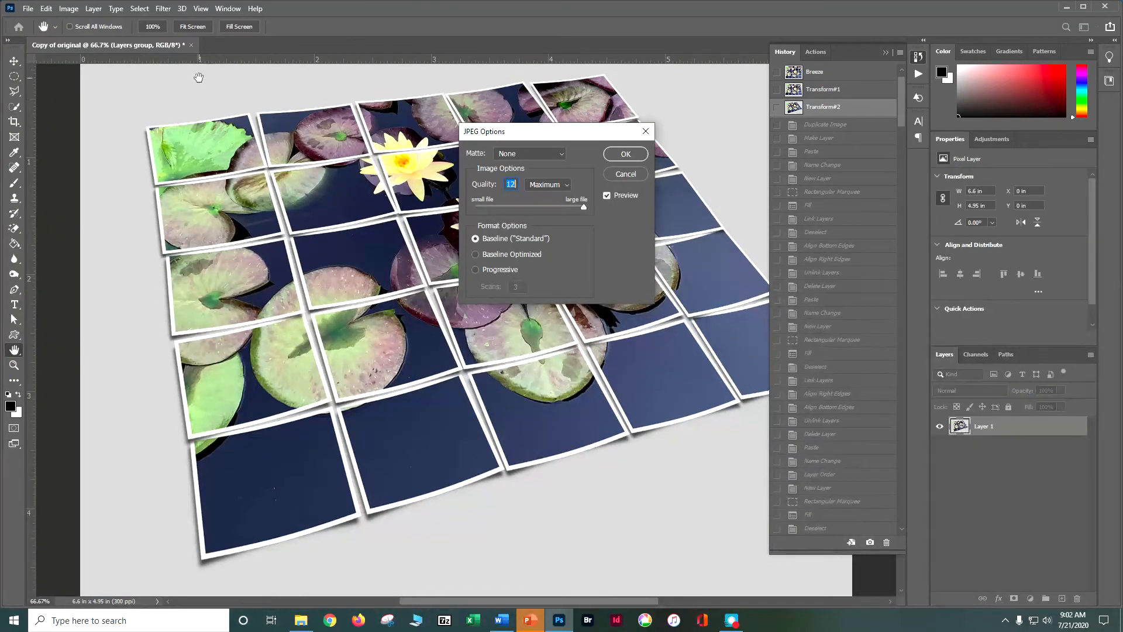
click(632, 154)
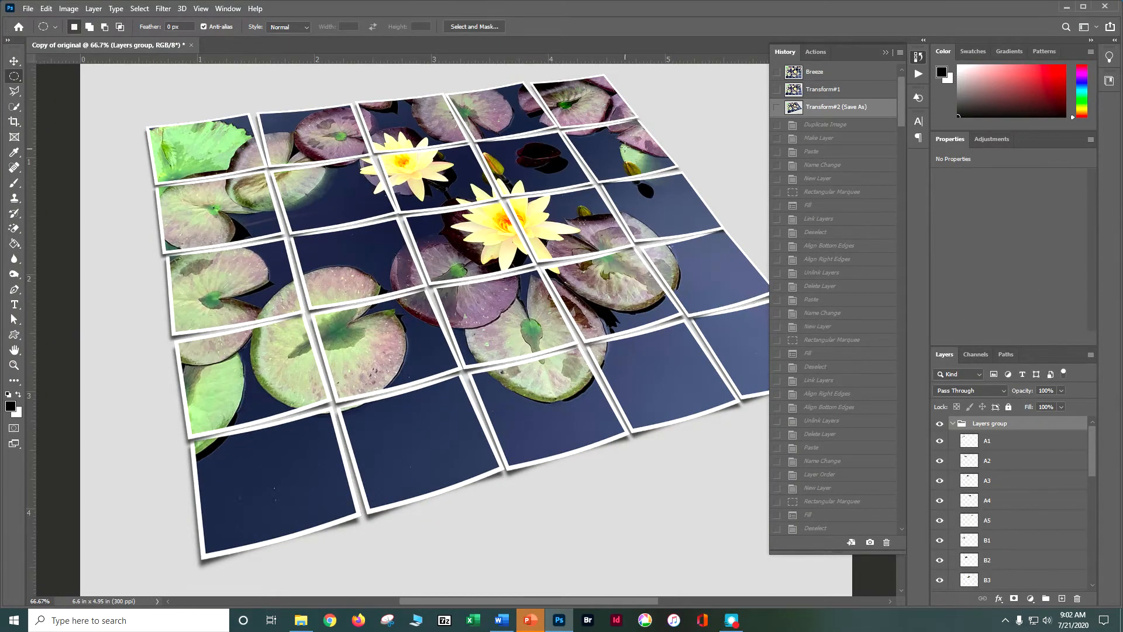
click(192, 46)
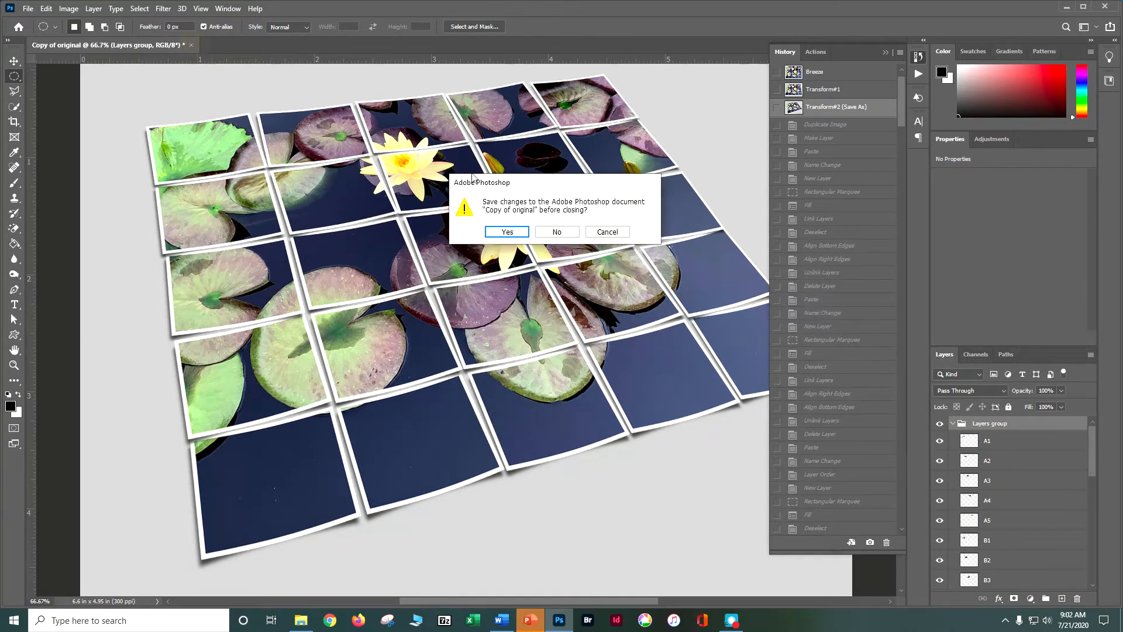
click(553, 232)
Open doser_flower curled collage.jpg from the PS Actions folder to check the saved collage, and close it.
click(27, 9)
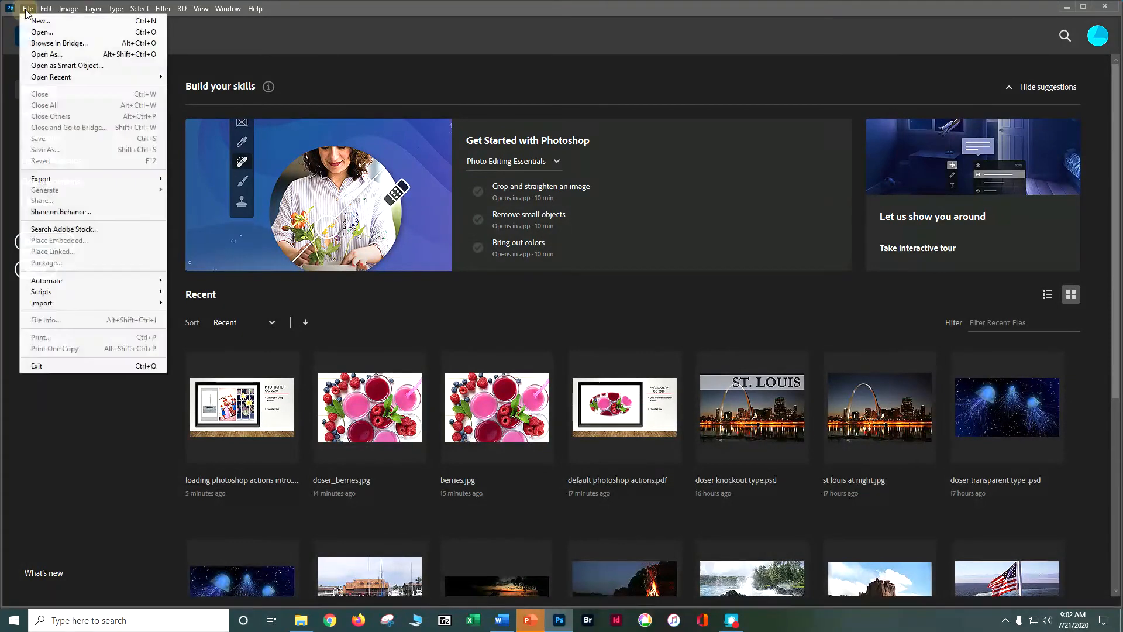
mouse_move(137, 78)
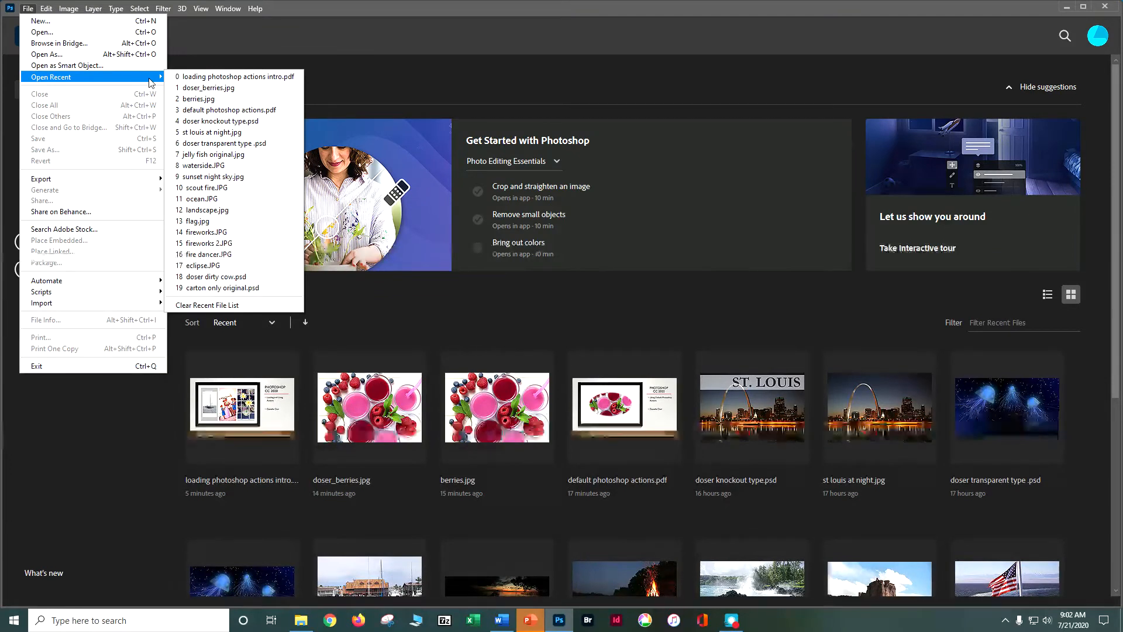
click(100, 33)
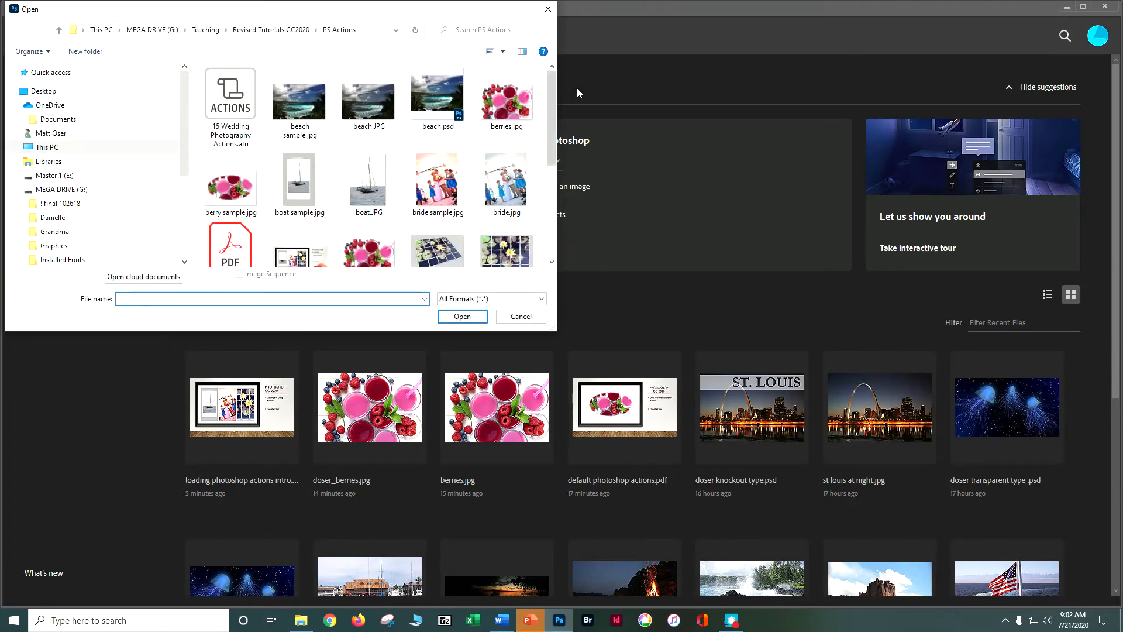
drag(556, 111, 547, 144)
click(450, 205)
click(466, 318)
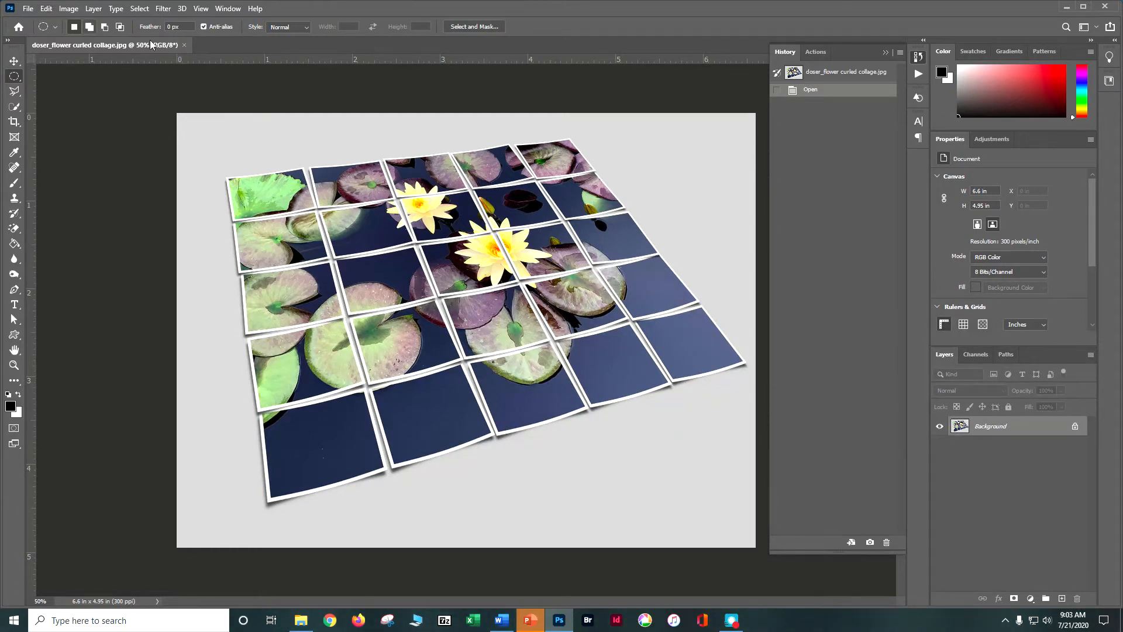
click(185, 45)
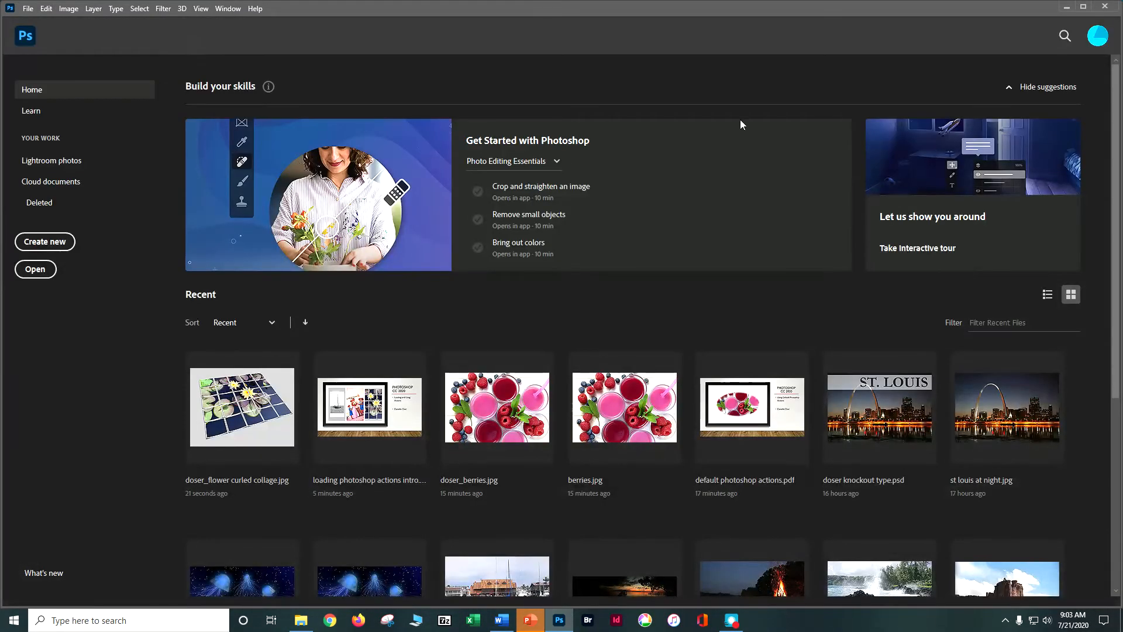
Show the Actions list, collapse the PFx_BIG PICTURES_free set and load the PFx_Stickers-n-Tapes.atn action set from the PS Actions folder.
click(229, 9)
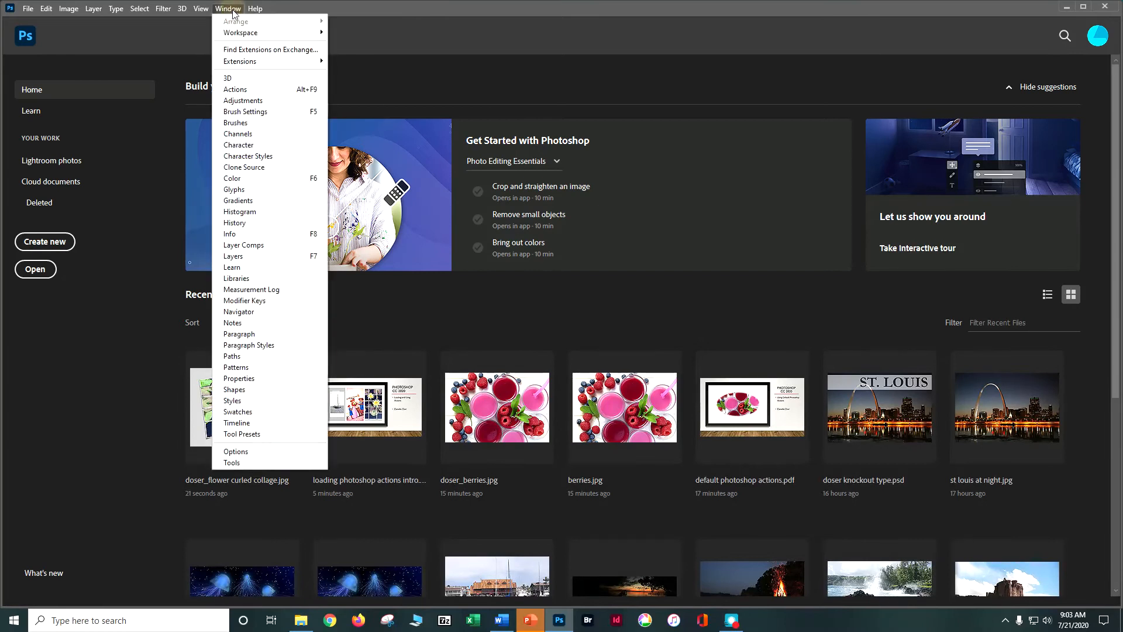
click(247, 90)
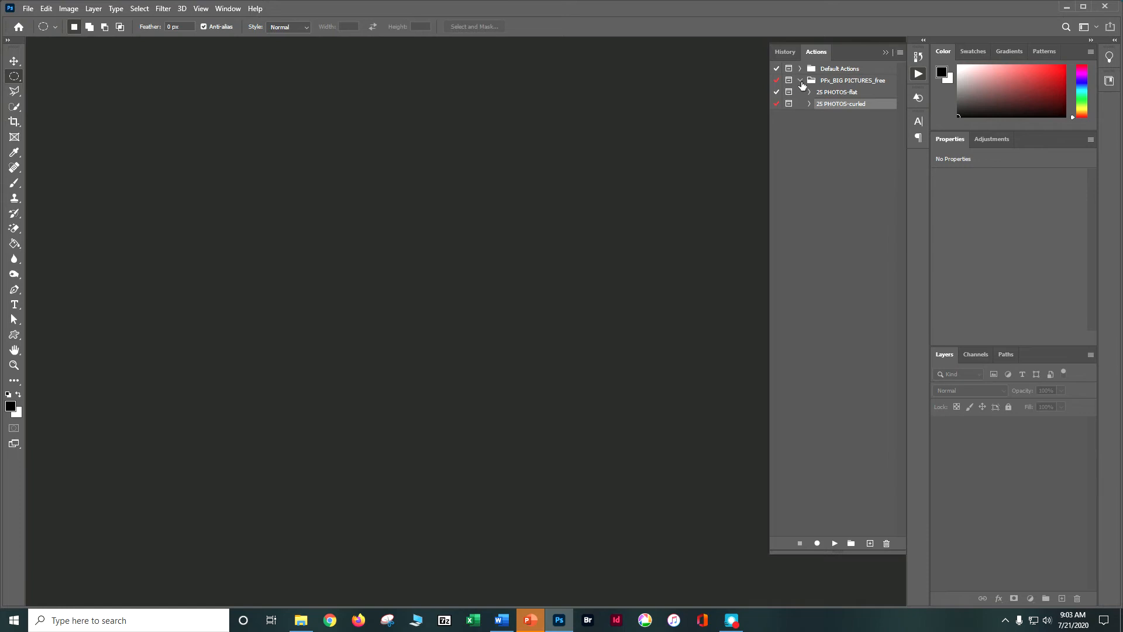
click(801, 80)
click(899, 52)
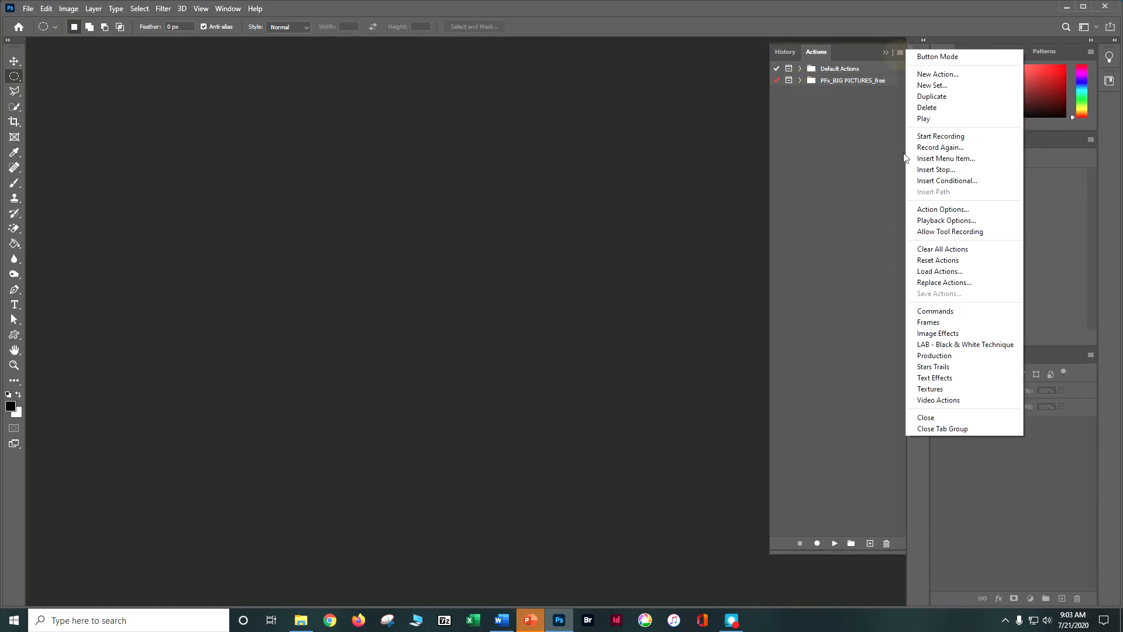
click(924, 272)
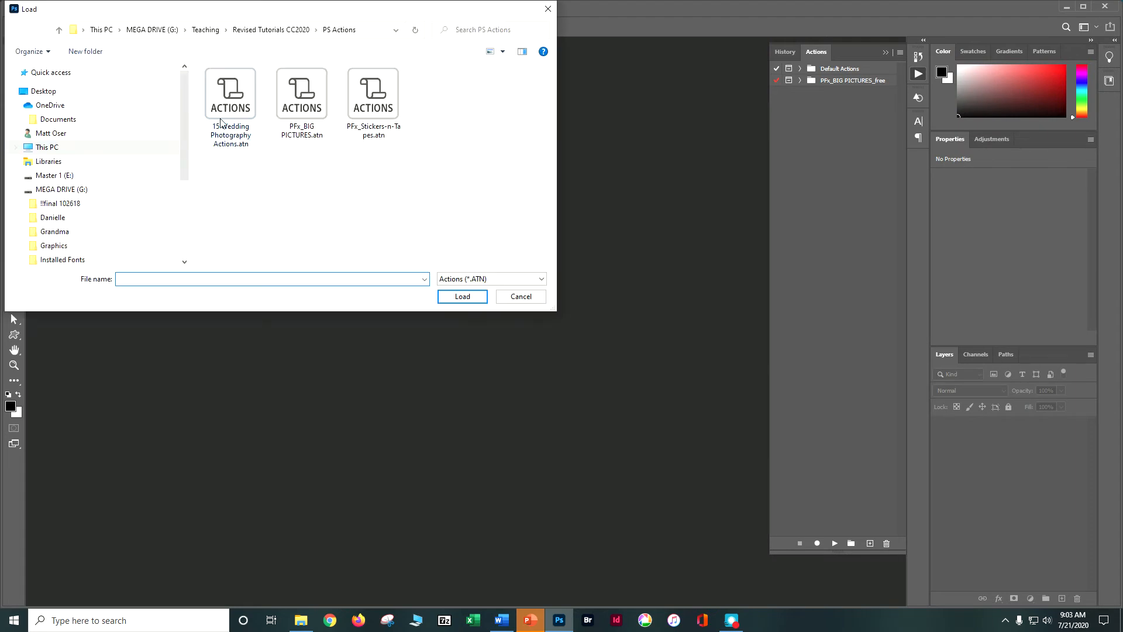
click(376, 122)
click(461, 295)
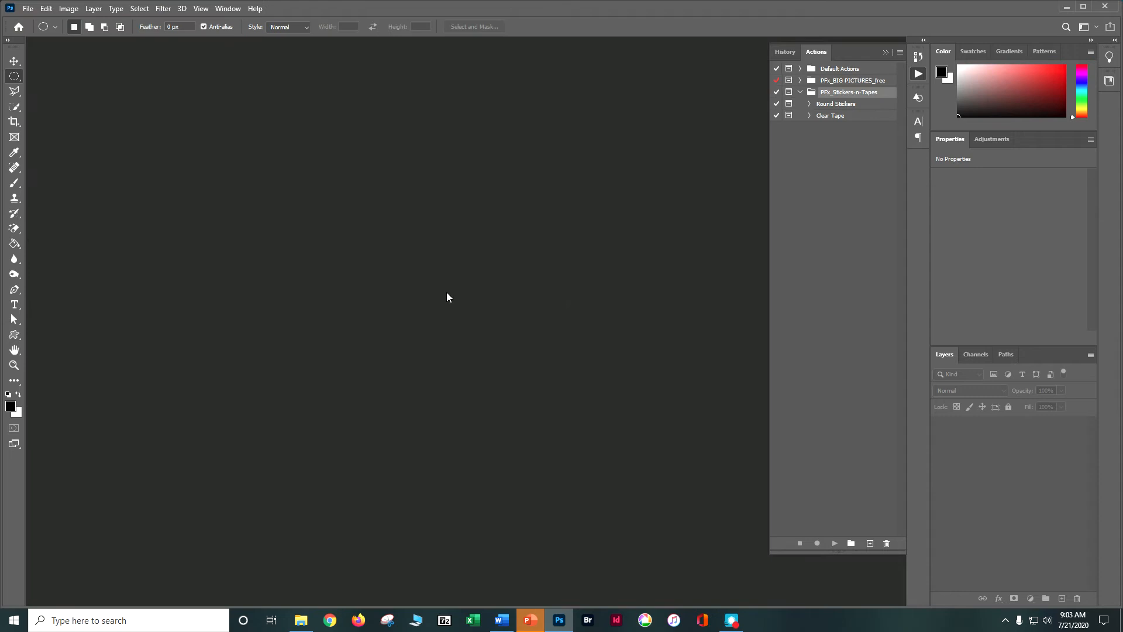
click(843, 115)
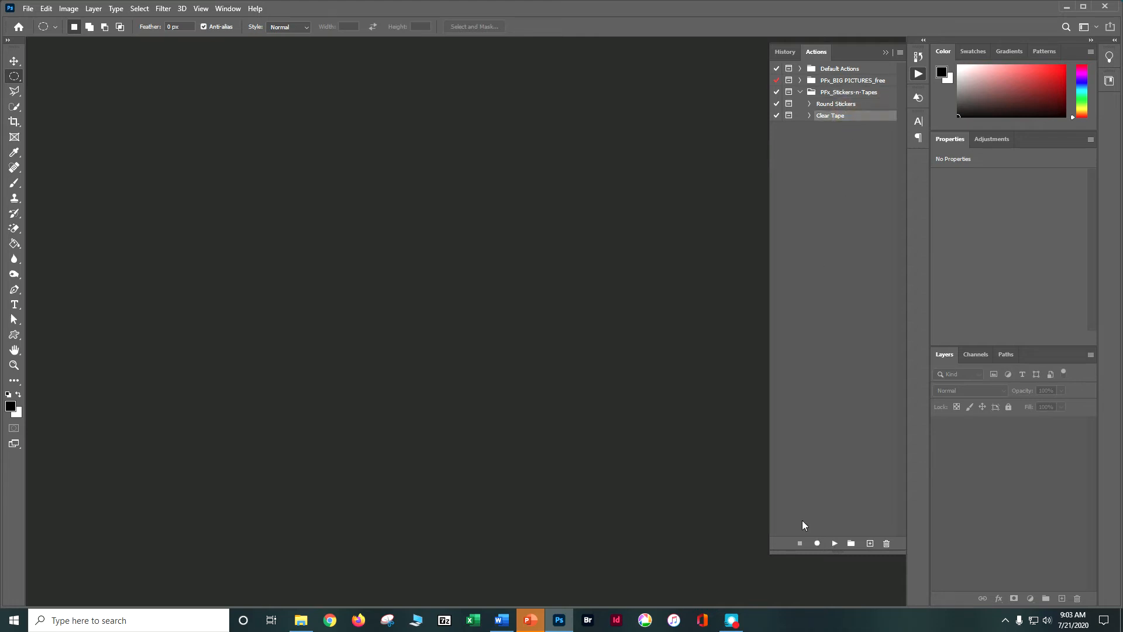
click(835, 544)
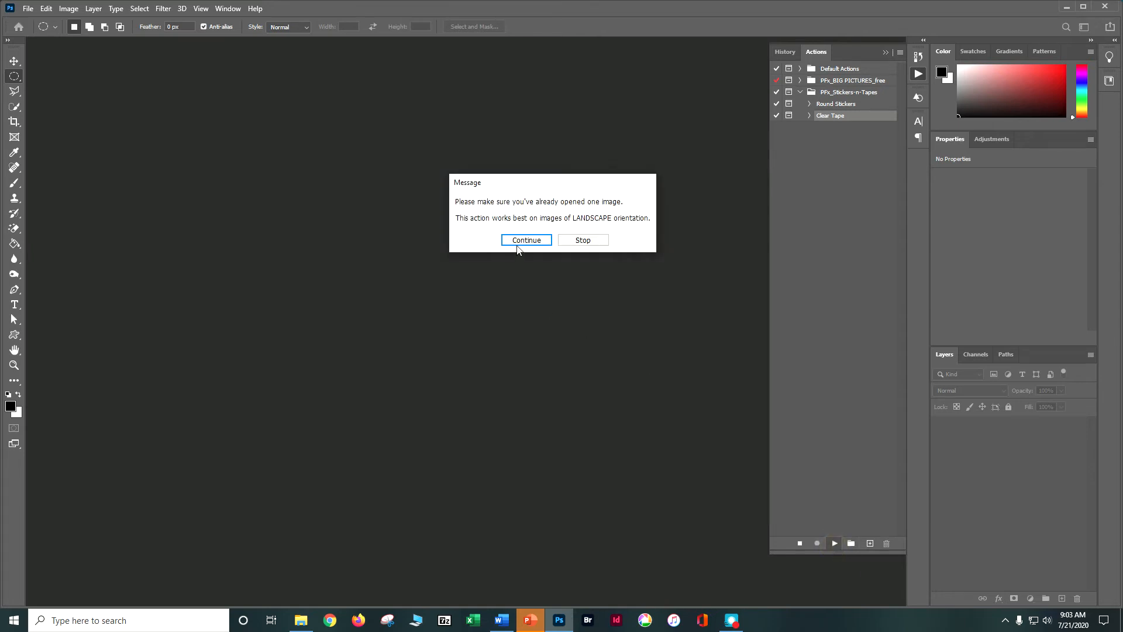
click(577, 248)
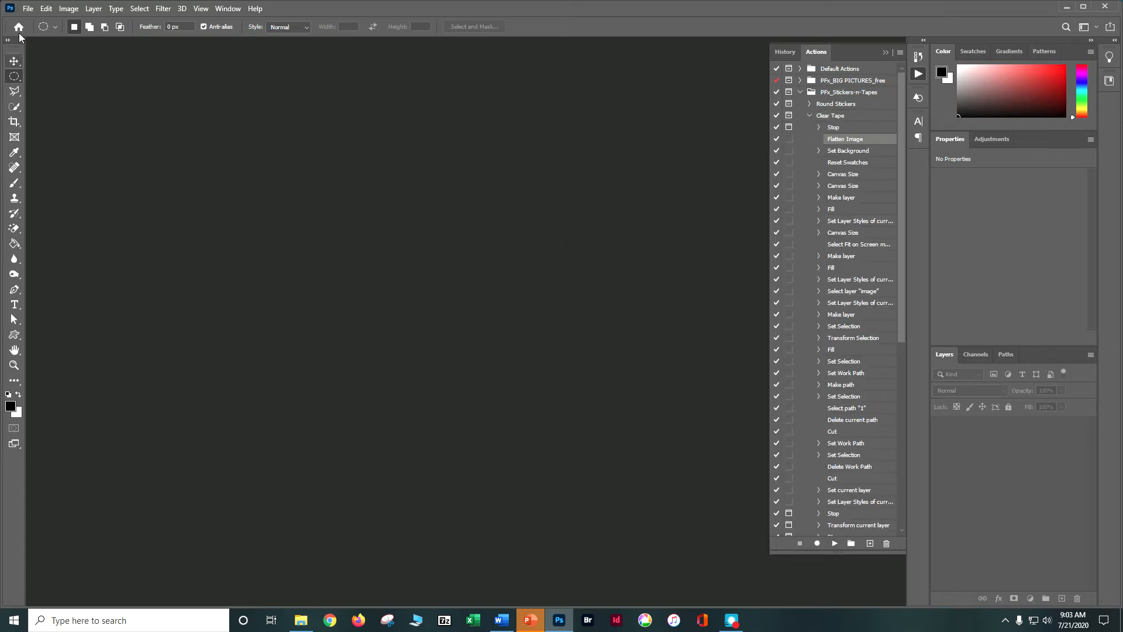
Open the photo boat.JPG from the PS Actions folder.
click(26, 9)
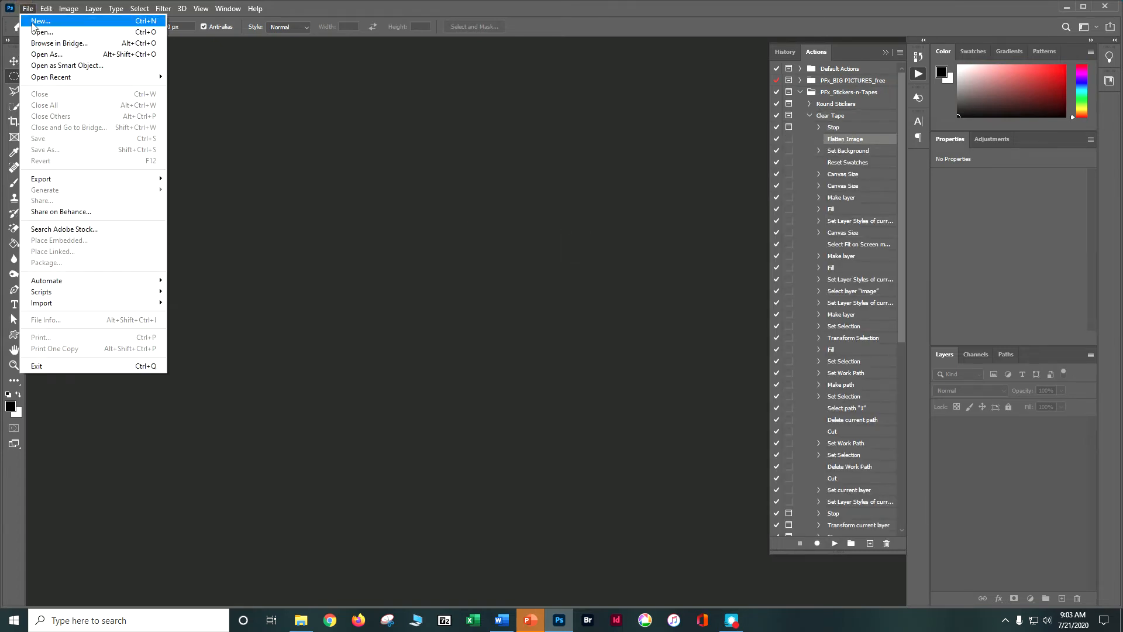
click(36, 32)
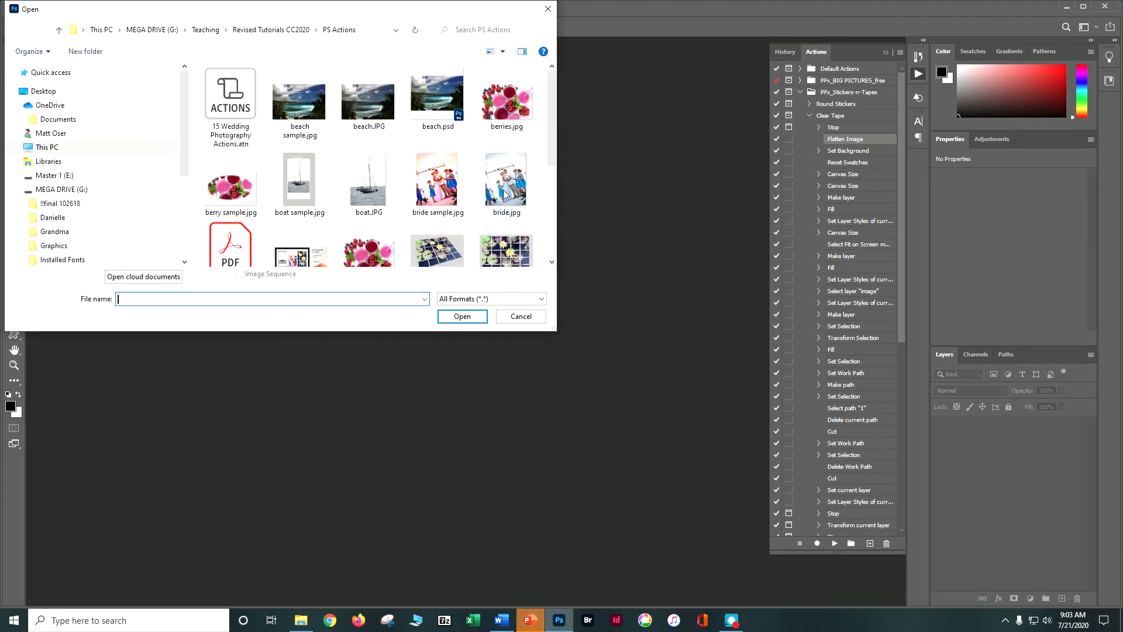
click(358, 180)
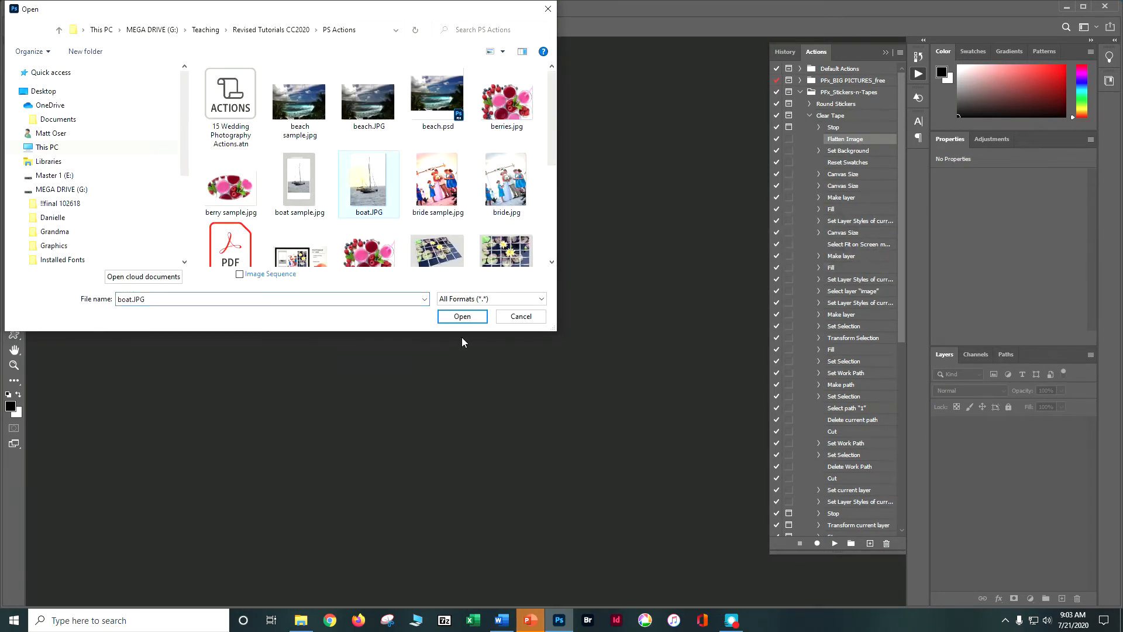
click(461, 317)
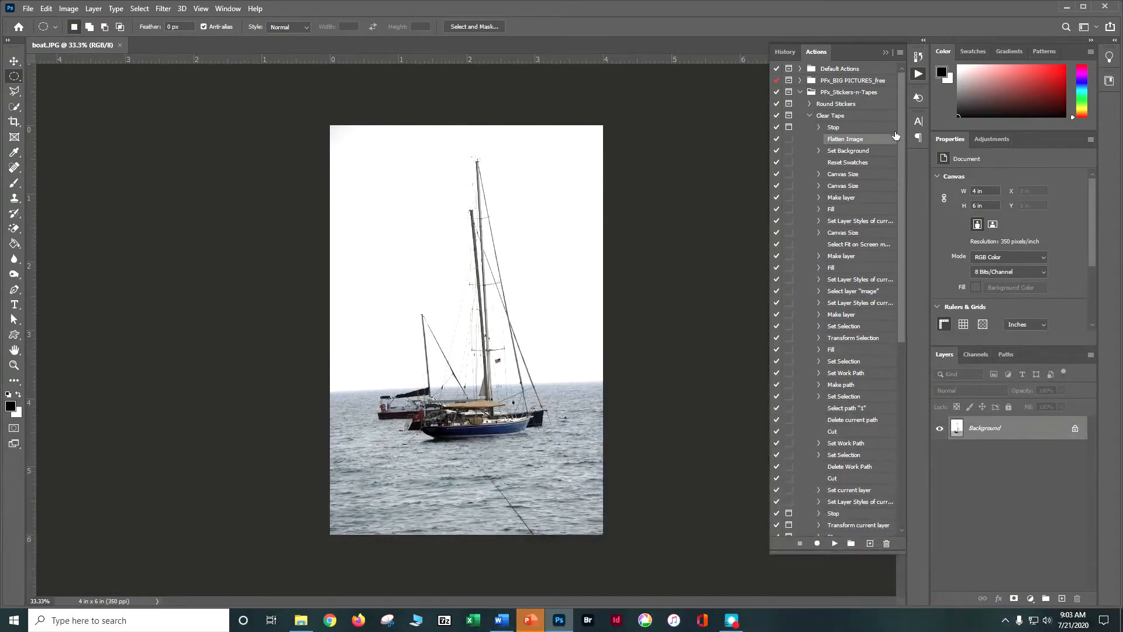
mouse_move(900, 127)
mouse_down()
mouse_move(899, 328)
mouse_move(900, 109)
mouse_up()
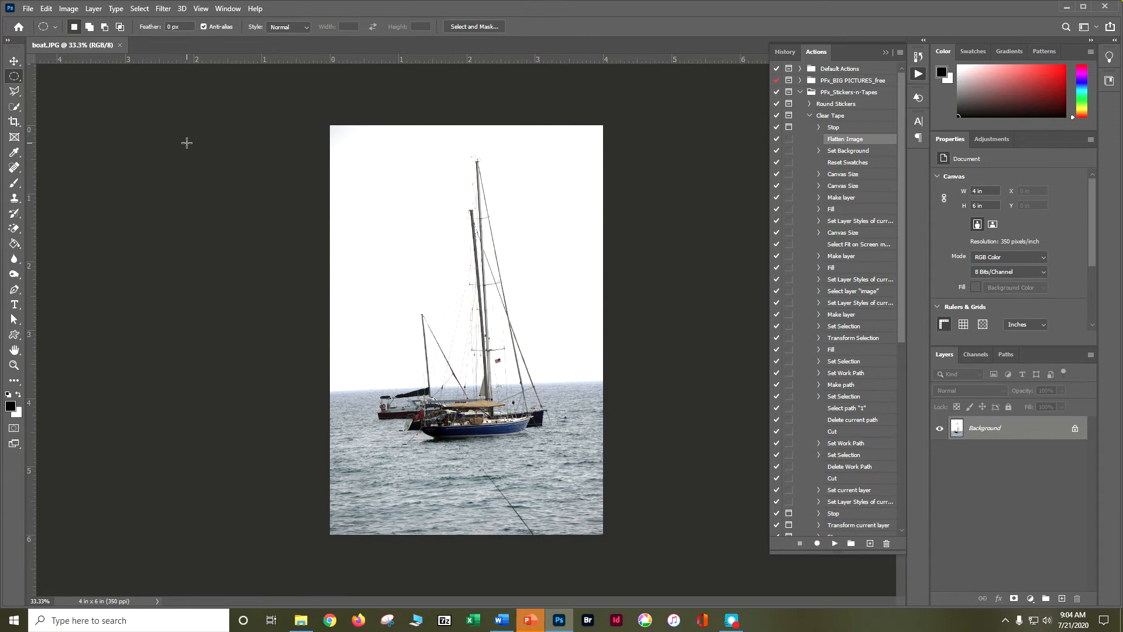
Check the History States setting in the Performance preferences and close the preferences.
click(45, 10)
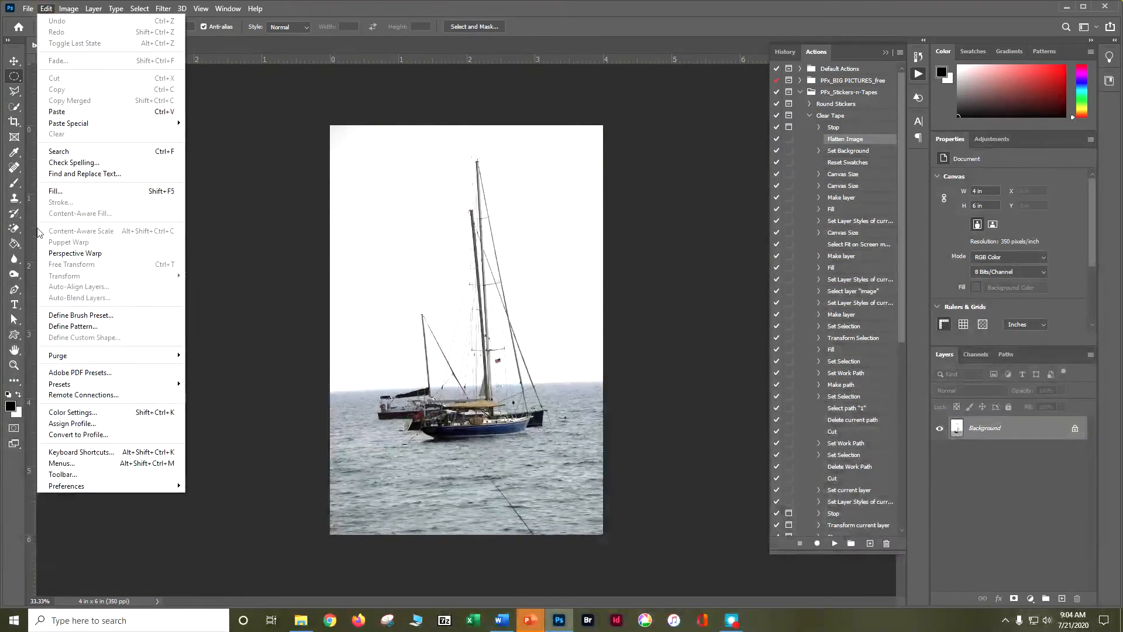
mouse_move(56, 490)
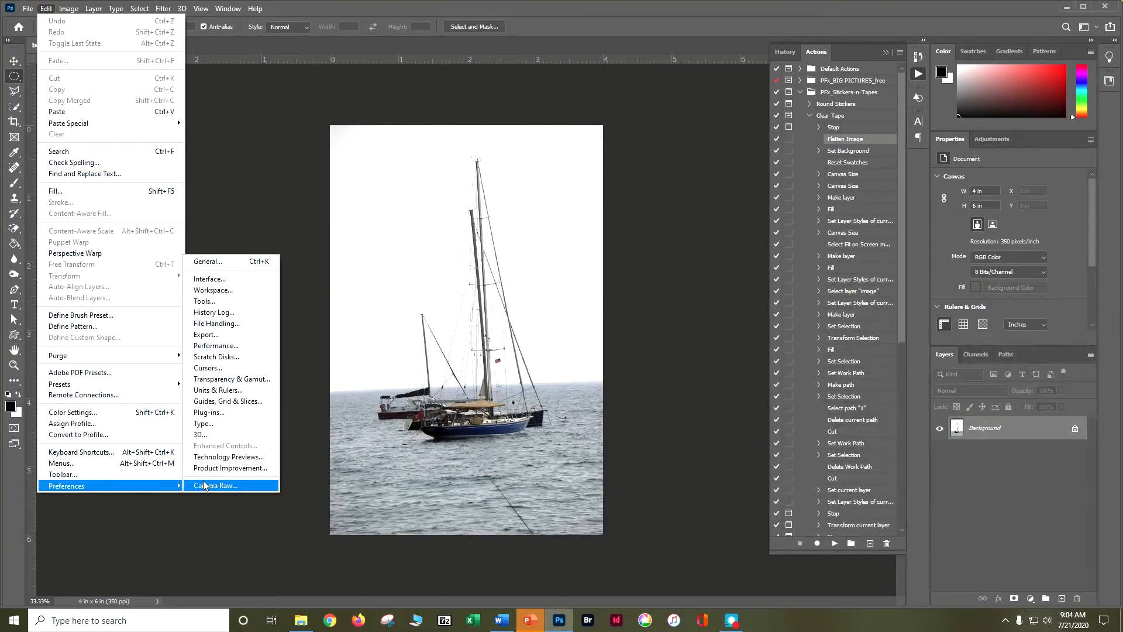
click(234, 349)
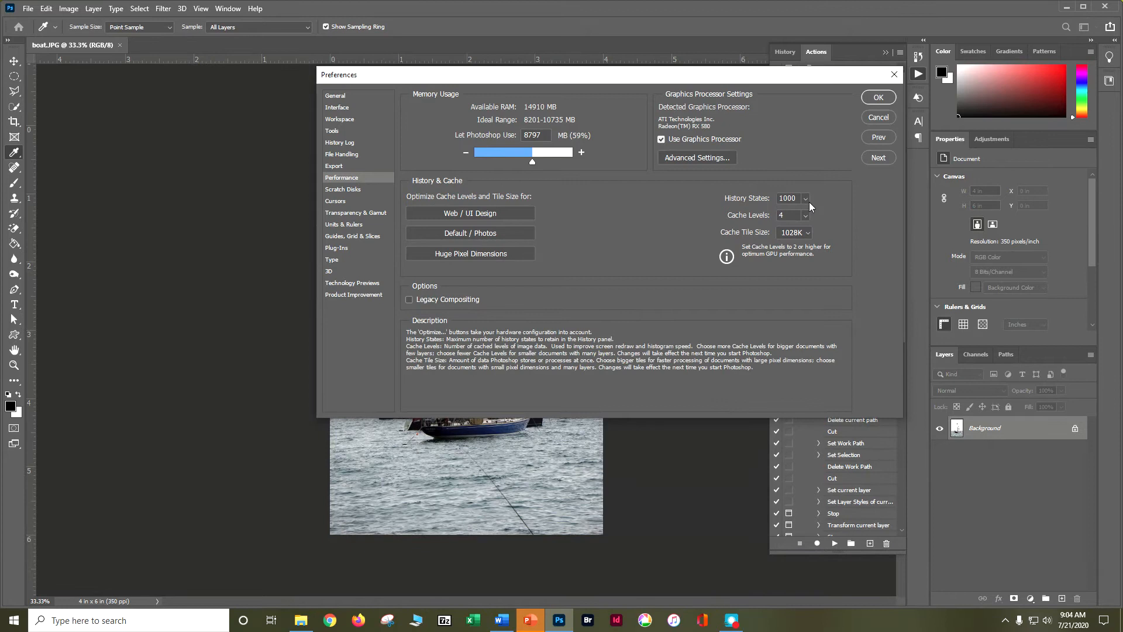
click(806, 210)
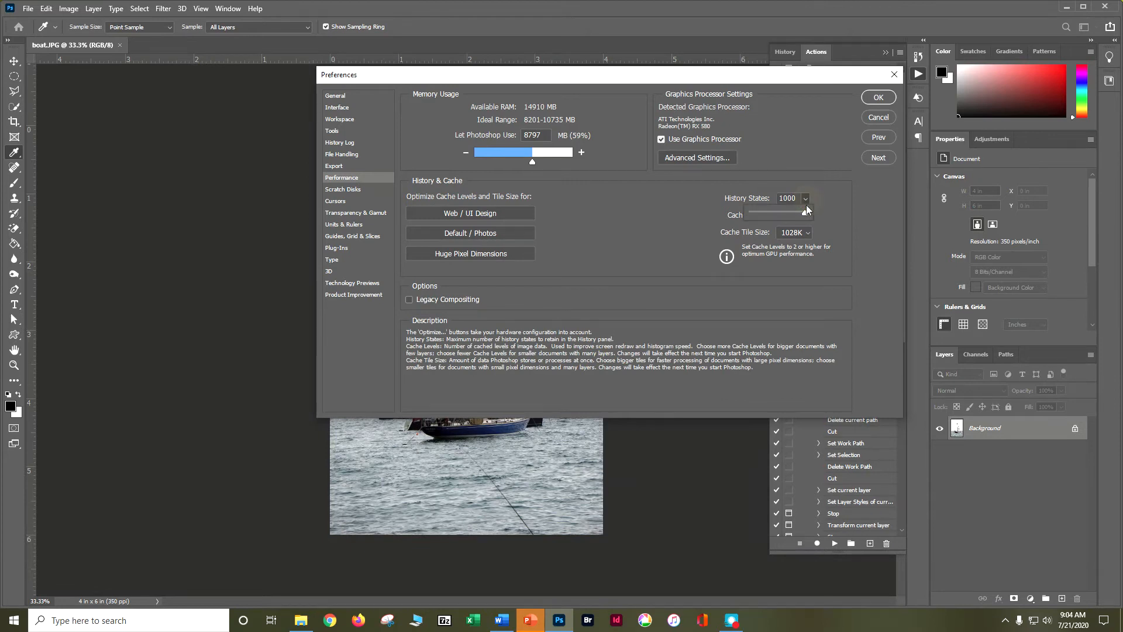
click(886, 99)
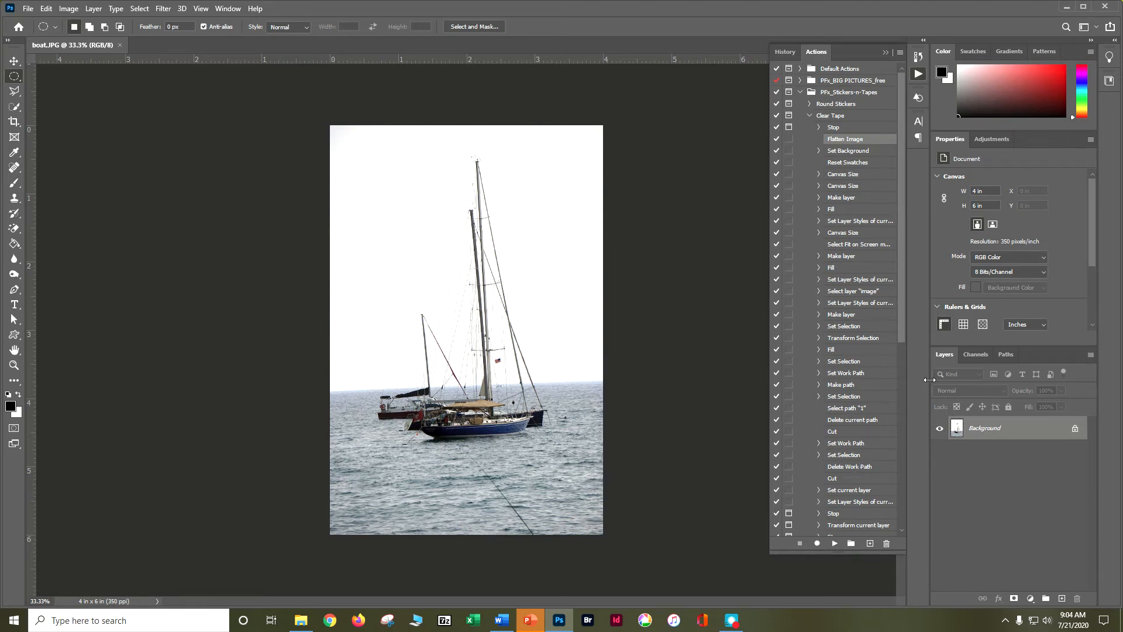
Collapse the Clear Tape action, play it from its beginning on the boat photo and continue past its opening message.
mouse_move(904, 148)
mouse_down()
mouse_move(904, 349)
mouse_move(915, 137)
mouse_up()
click(809, 116)
click(838, 118)
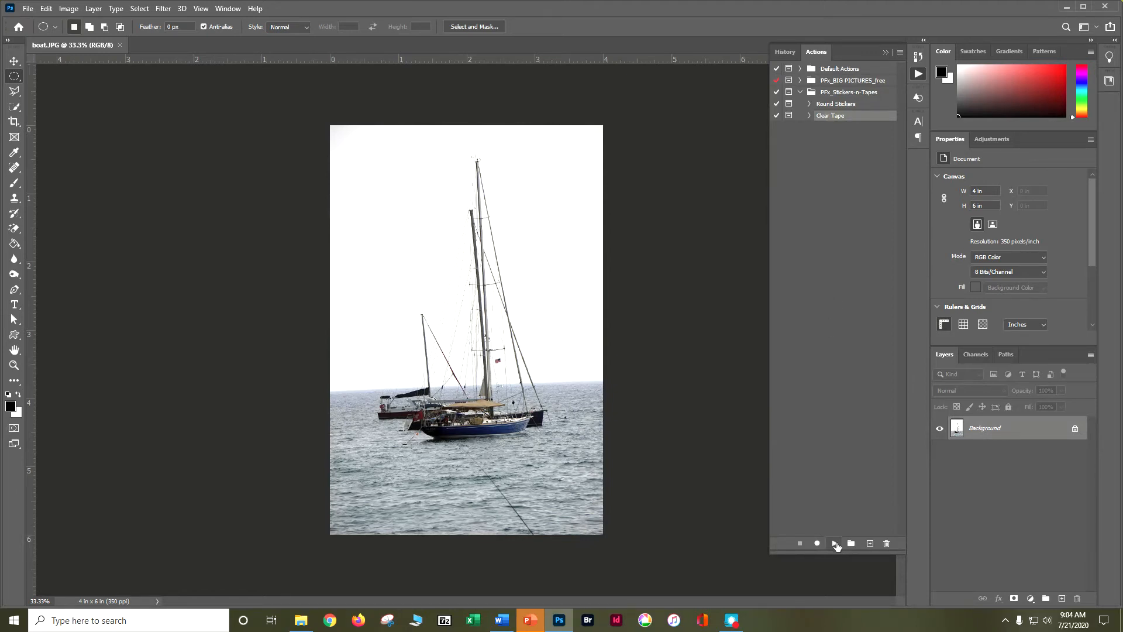
click(835, 543)
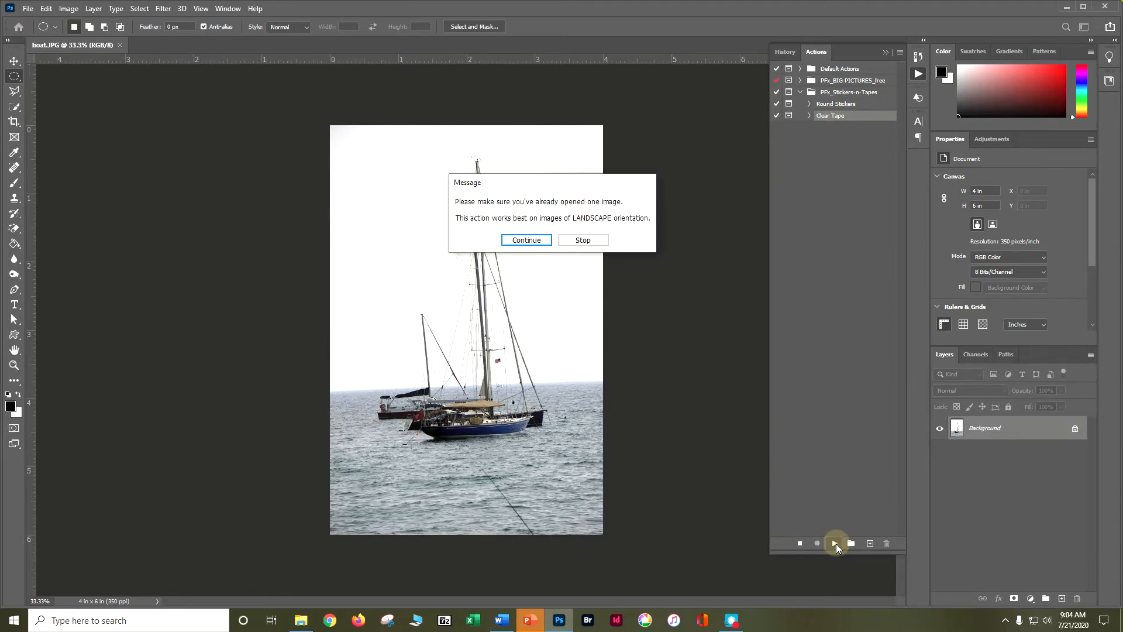
click(526, 240)
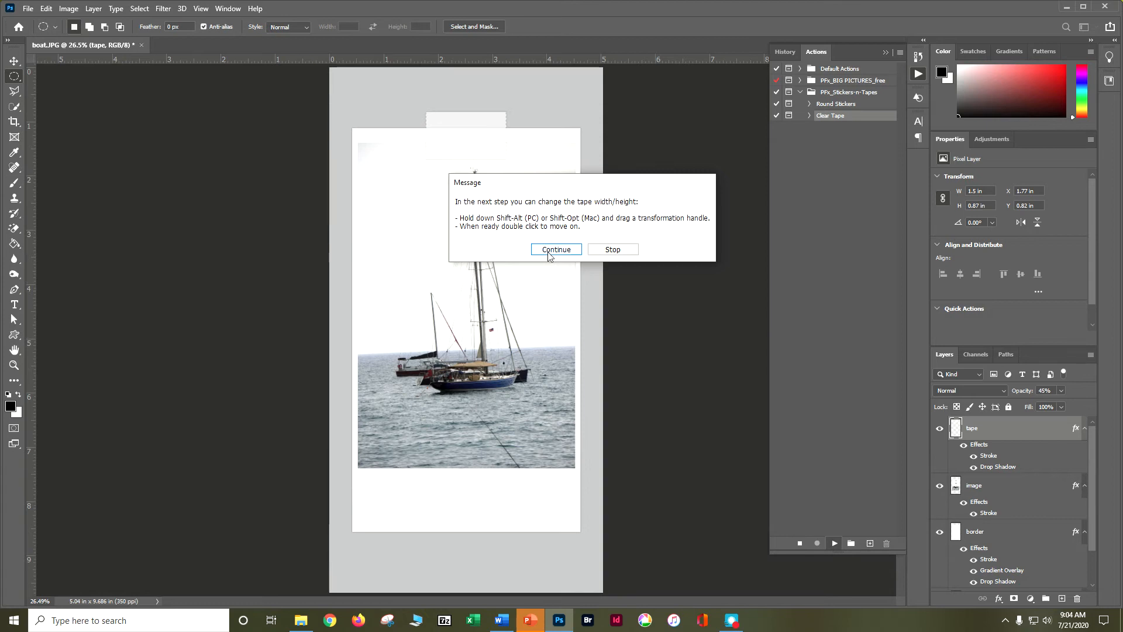
Continue to the tape transformation, stretch the tape on both sides to about 247% width, and commit it.
click(549, 251)
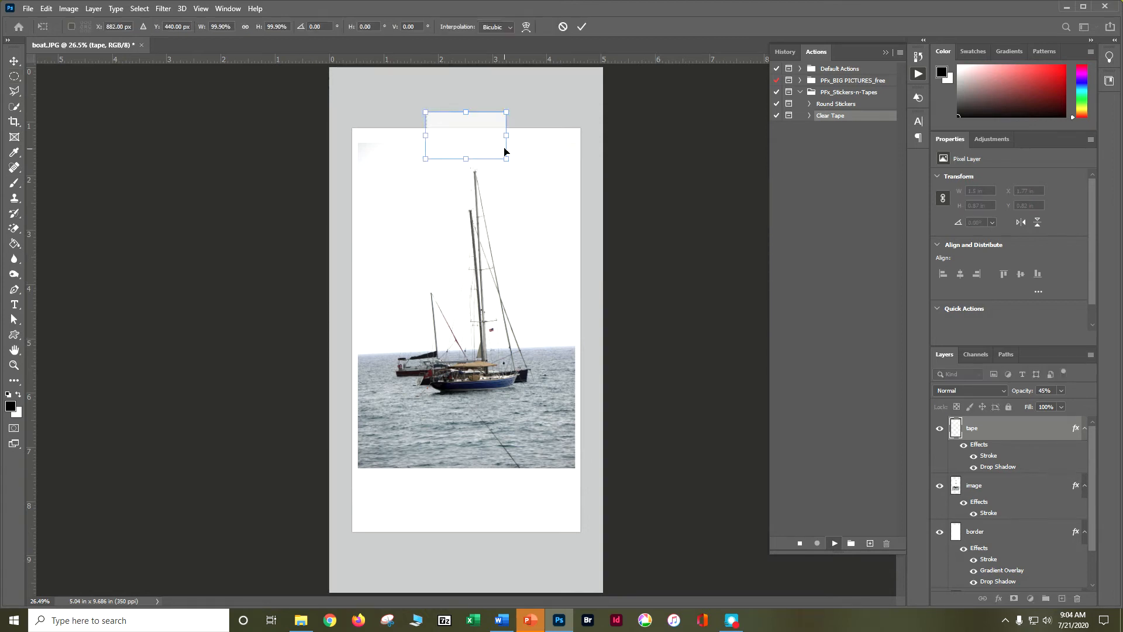
drag(504, 135, 567, 136)
drag(428, 137, 369, 134)
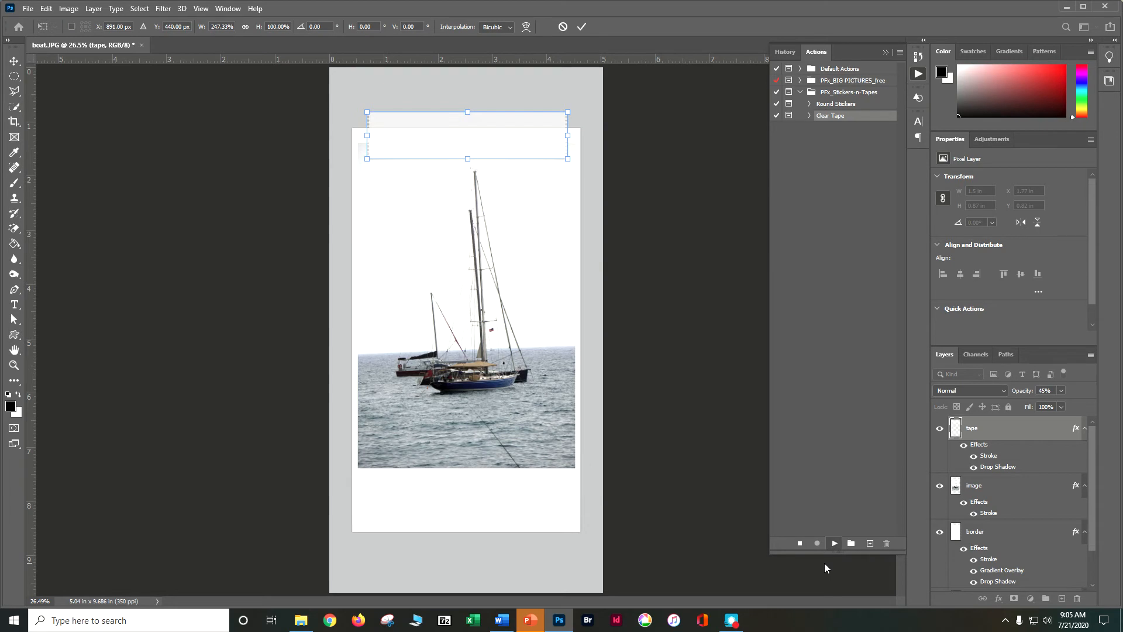
click(580, 32)
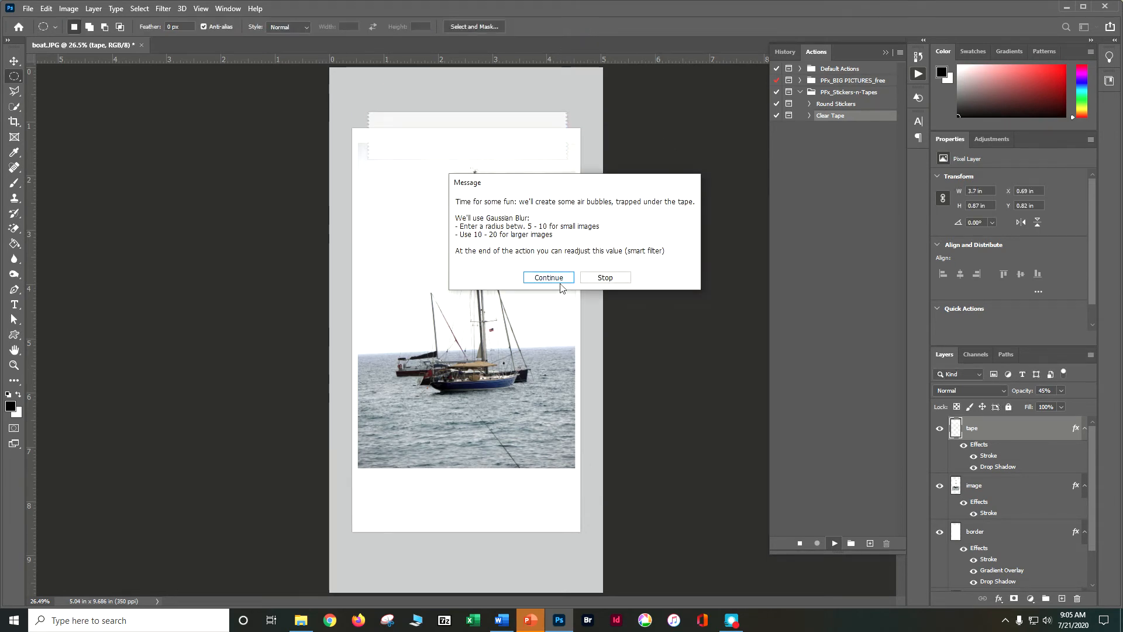
Continue to the air bubble effect and apply the Gaussian Blur with a radius of 6.2 pixels.
click(560, 280)
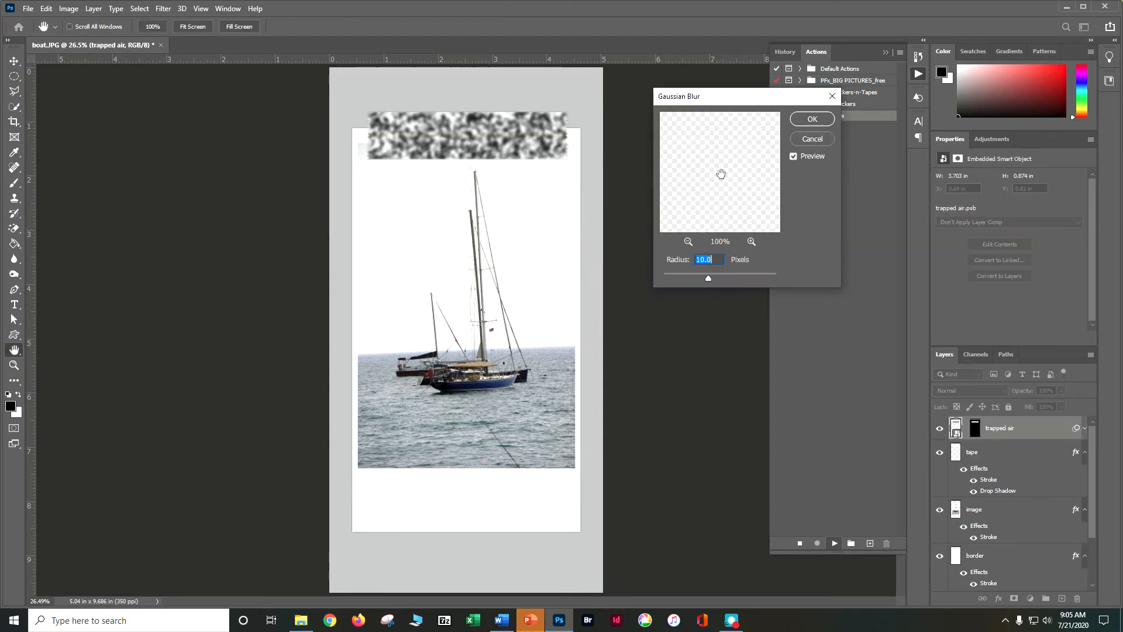
drag(701, 275, 696, 275)
click(674, 276)
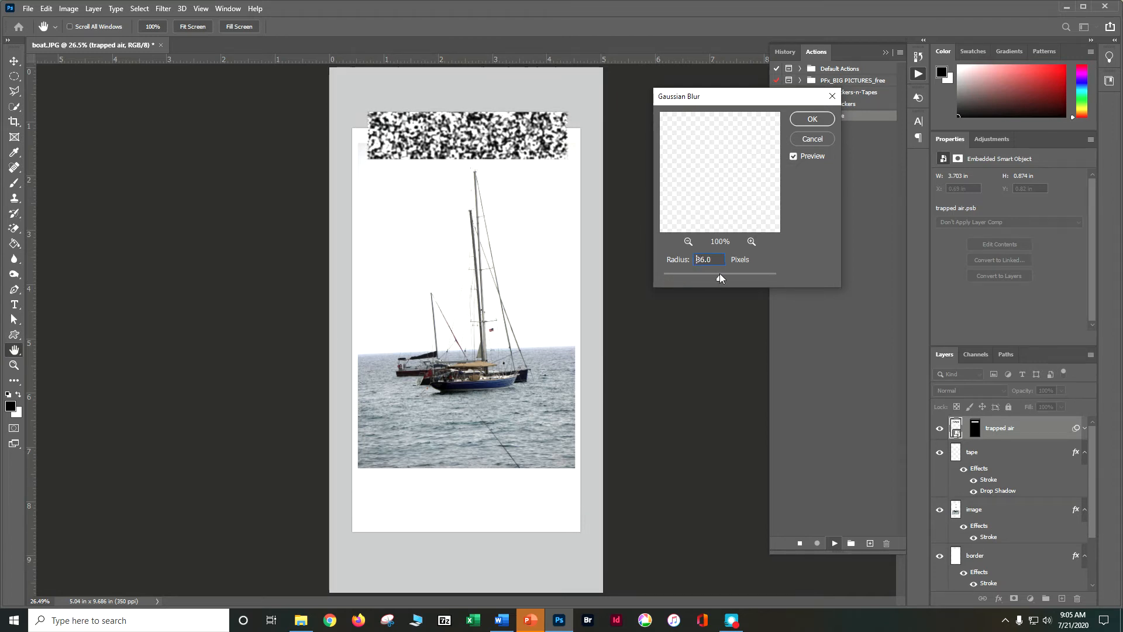
click(719, 274)
drag(715, 273, 697, 273)
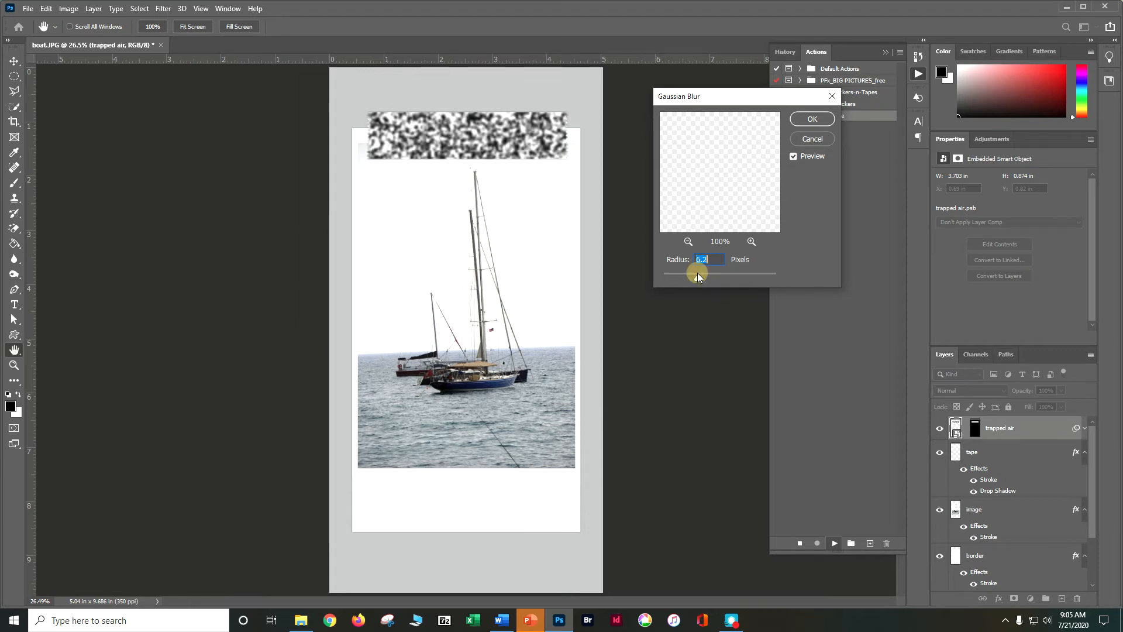
click(809, 119)
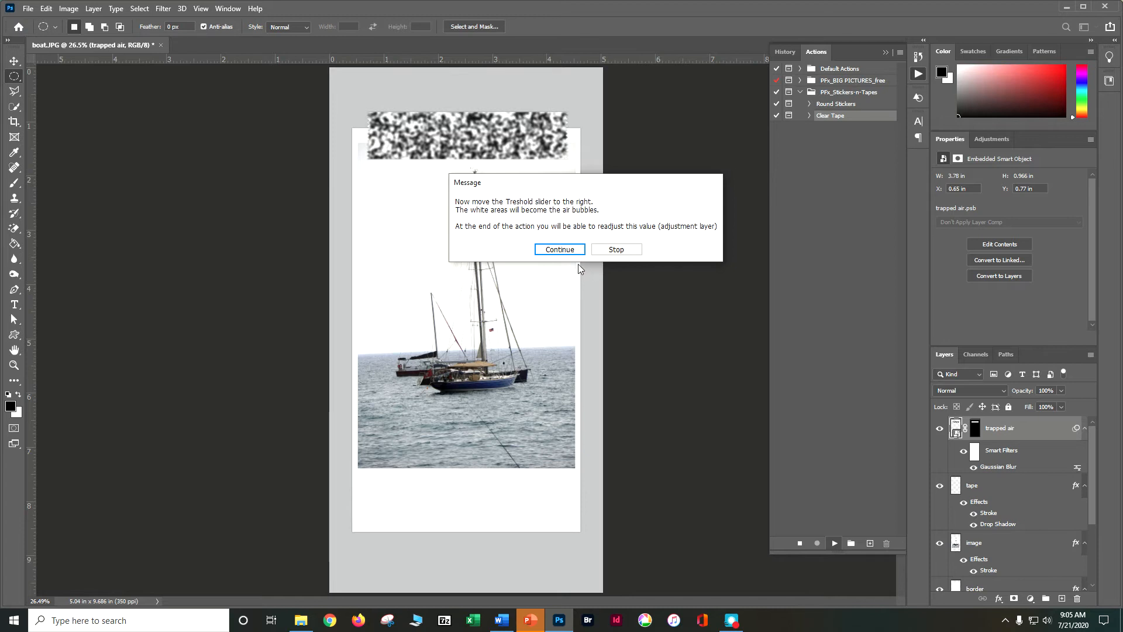
Continue to the Threshold adjustment for the air bubbles and apply it at level 145.
click(544, 250)
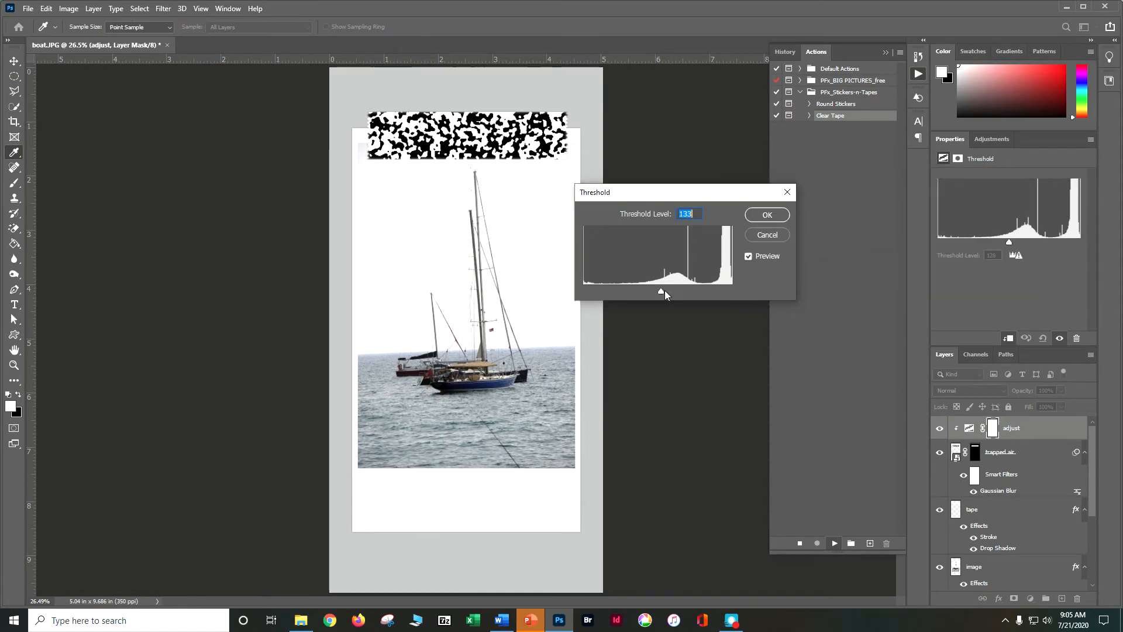
mouse_move(662, 290)
mouse_down()
mouse_move(676, 290)
mouse_move(646, 290)
mouse_move(668, 289)
mouse_up()
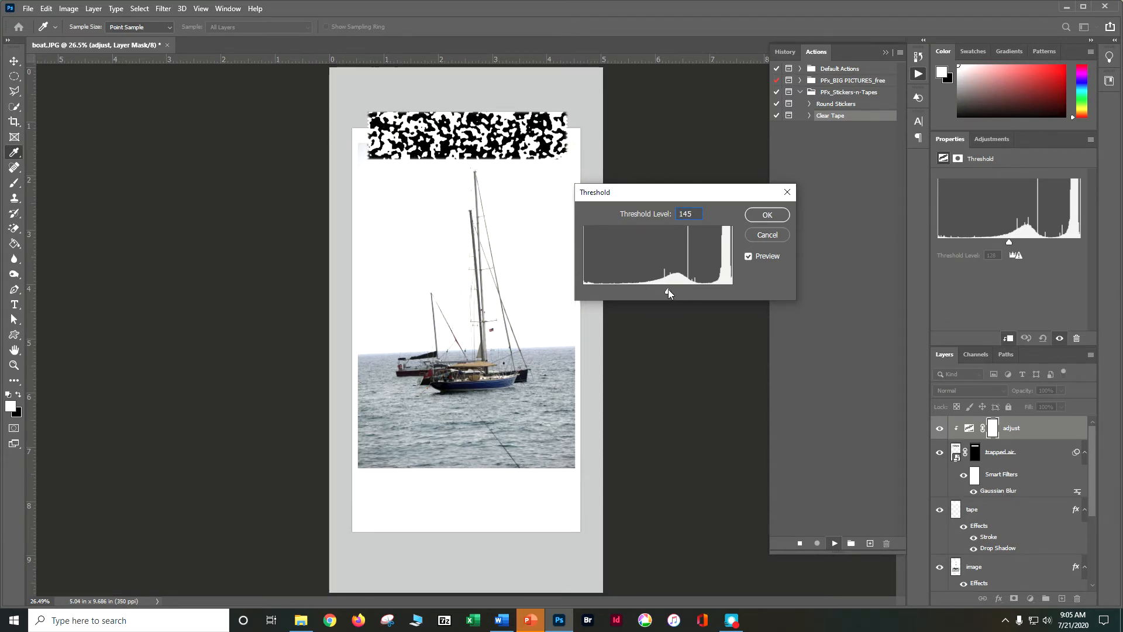
click(767, 215)
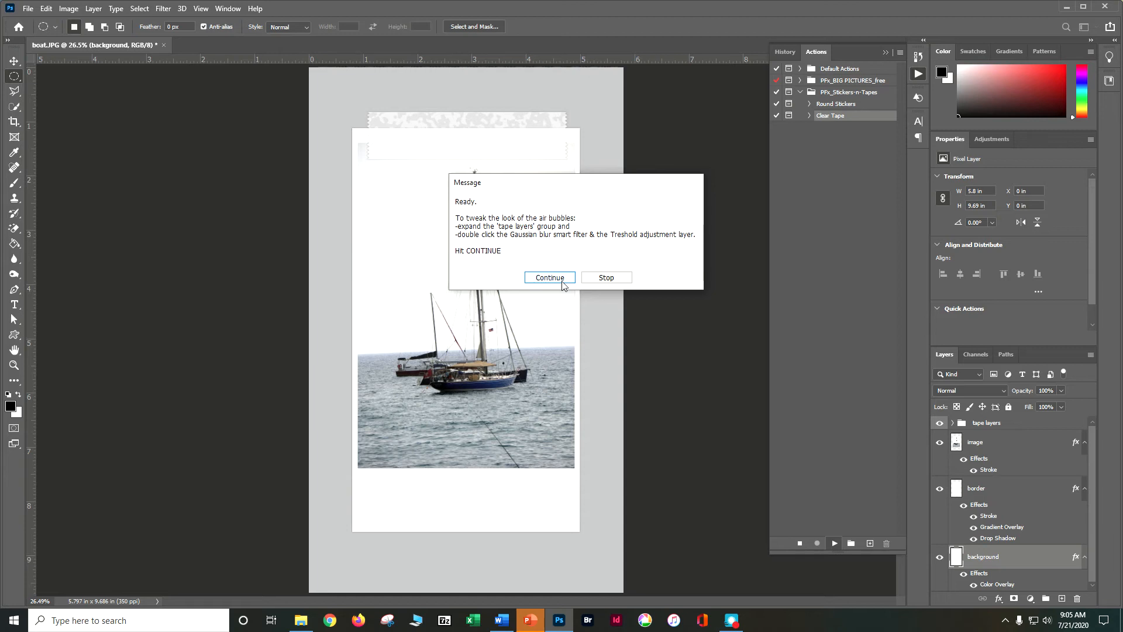
Finish the Clear Tape action by dismissing its closing messages, and inspect the contents of the tape layers group.
click(562, 282)
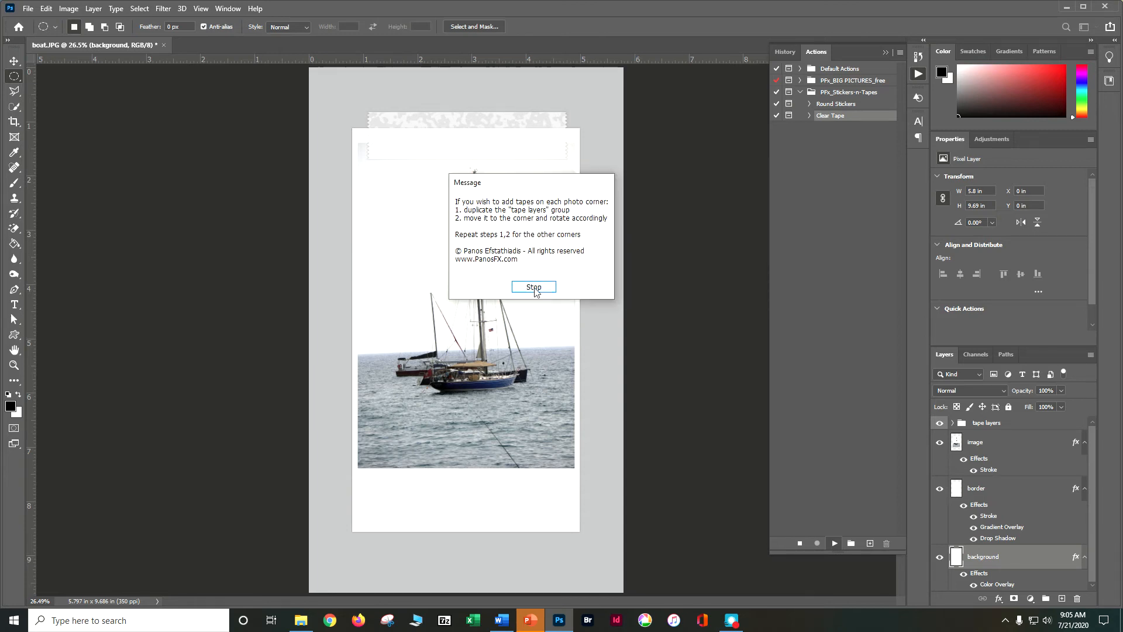
click(534, 287)
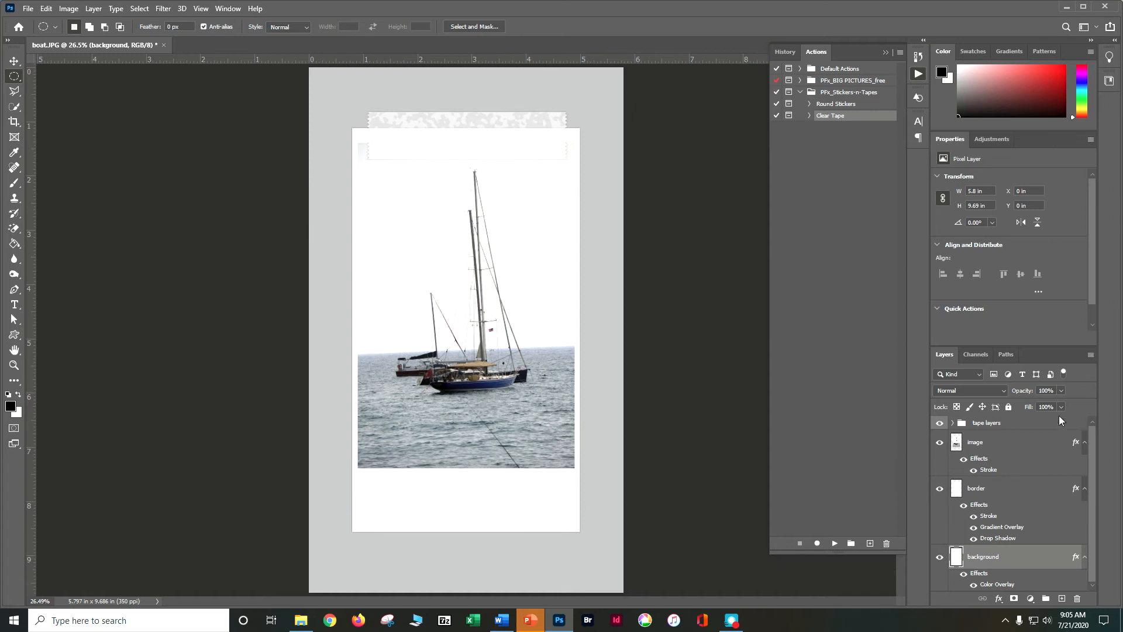
click(952, 423)
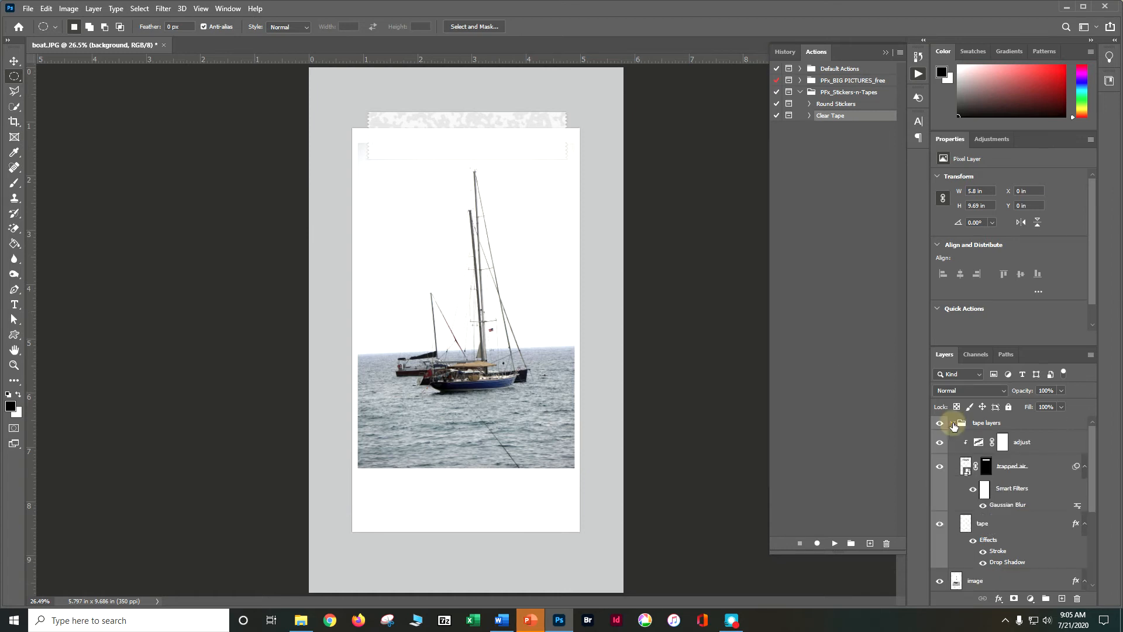
click(952, 423)
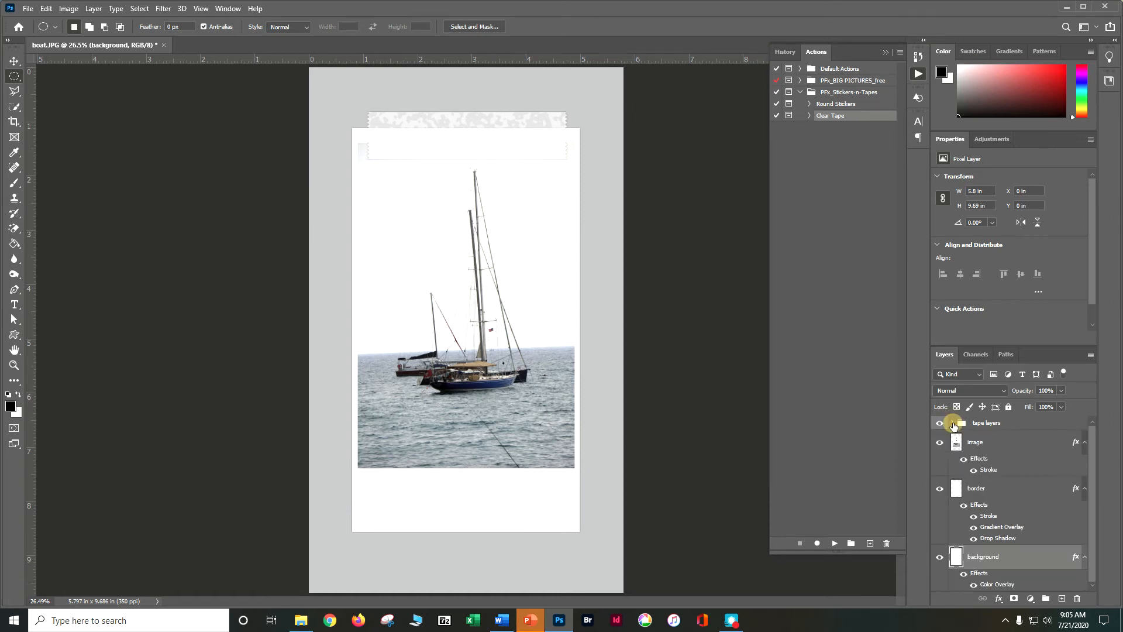
Rotate the tape layers group about -6° and shift it over the boat photo's upper-left corner, then commit the transform and deselect the group.
right_click(985, 425)
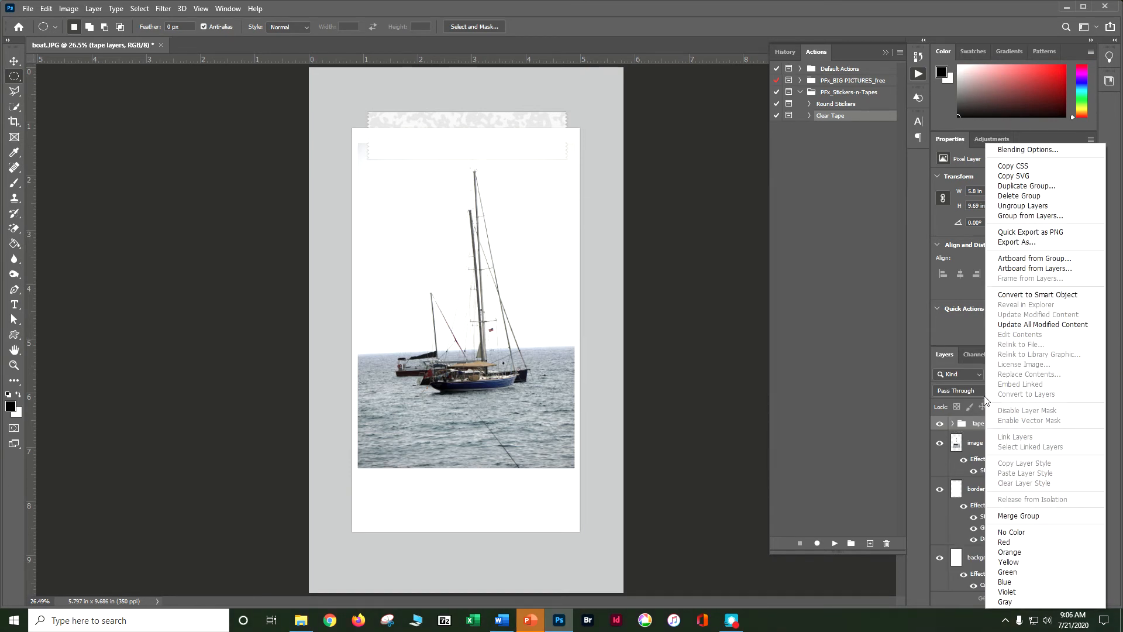
click(738, 355)
click(14, 60)
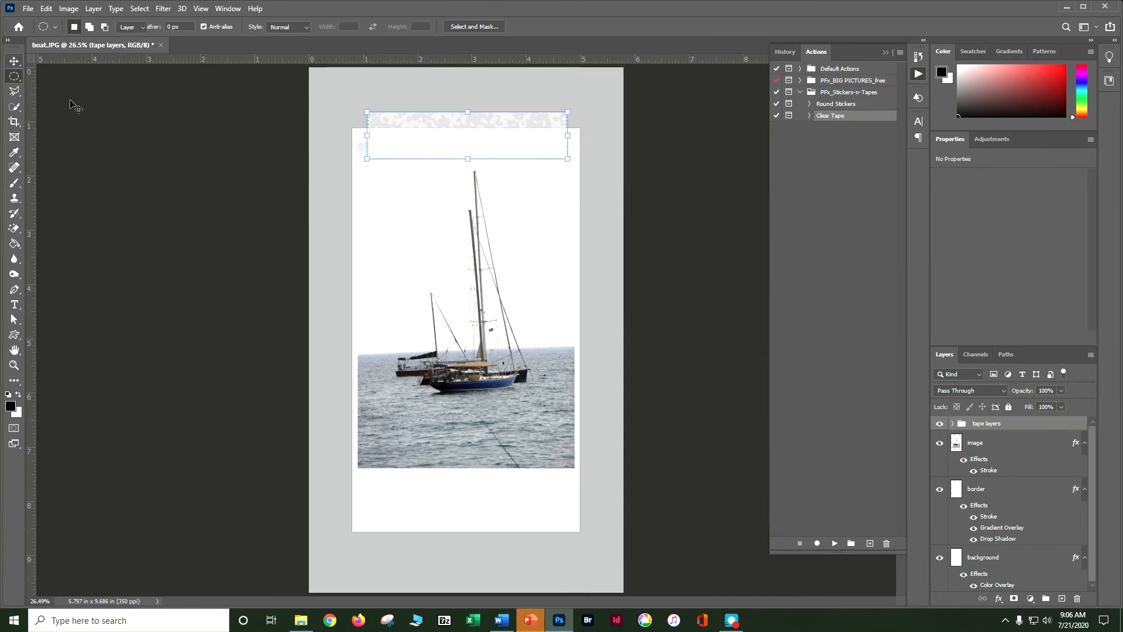
click(578, 107)
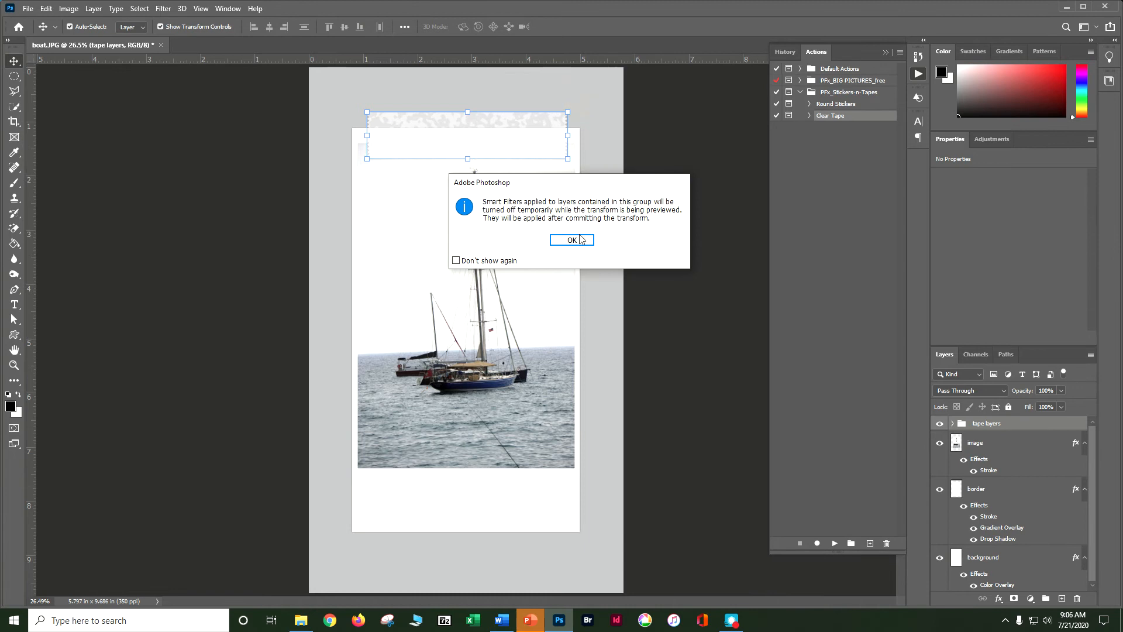
click(578, 238)
click(572, 106)
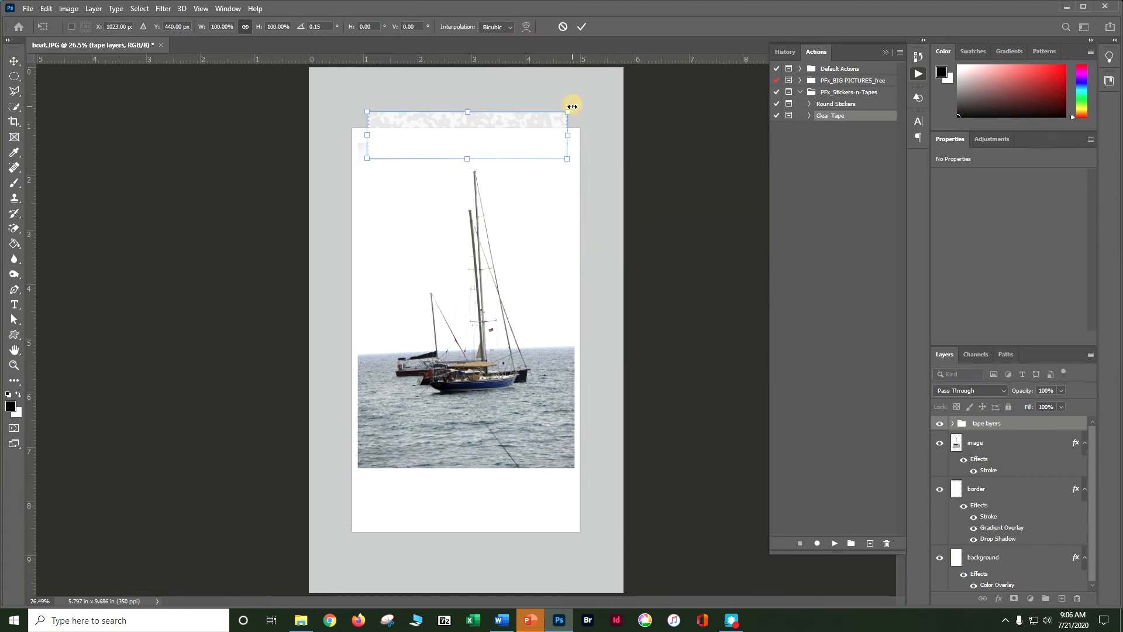
drag(568, 105, 498, 111)
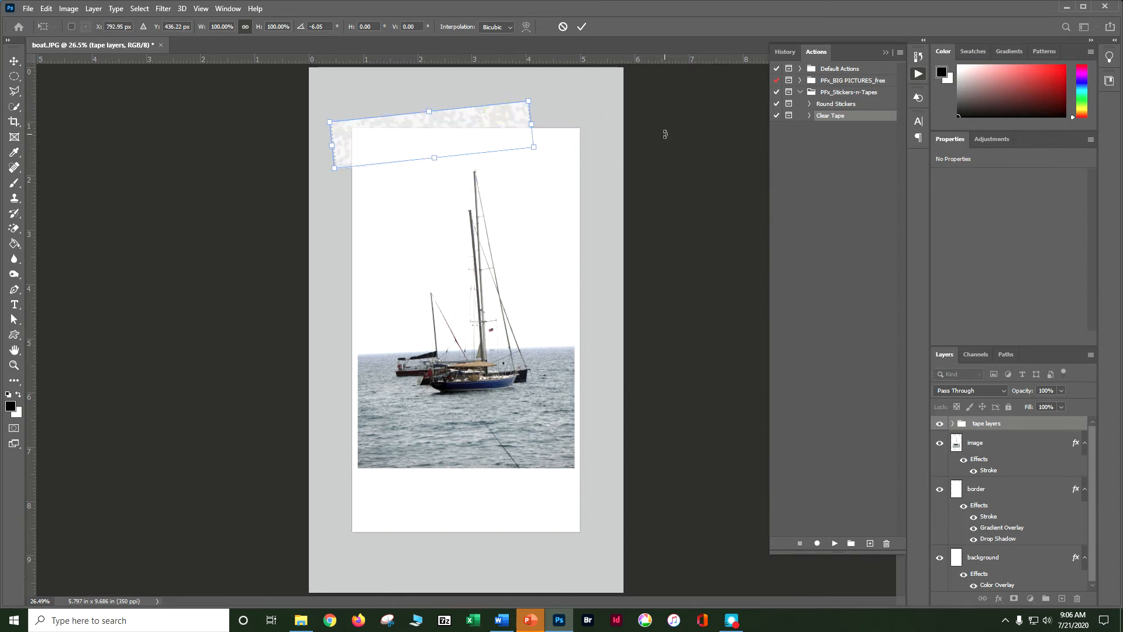
click(14, 61)
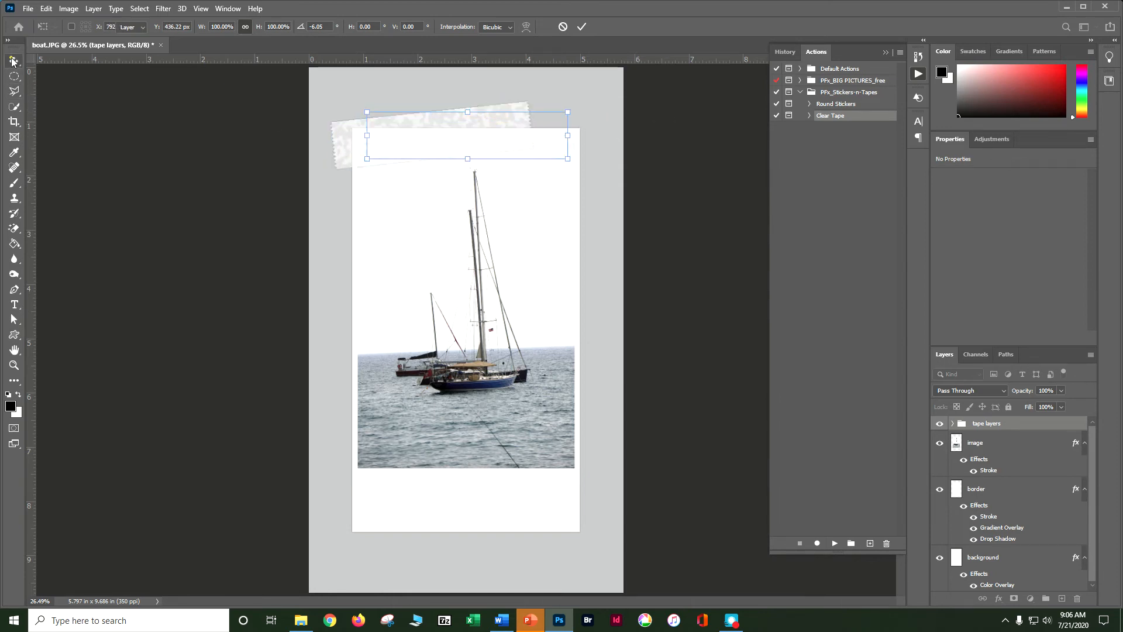
click(140, 120)
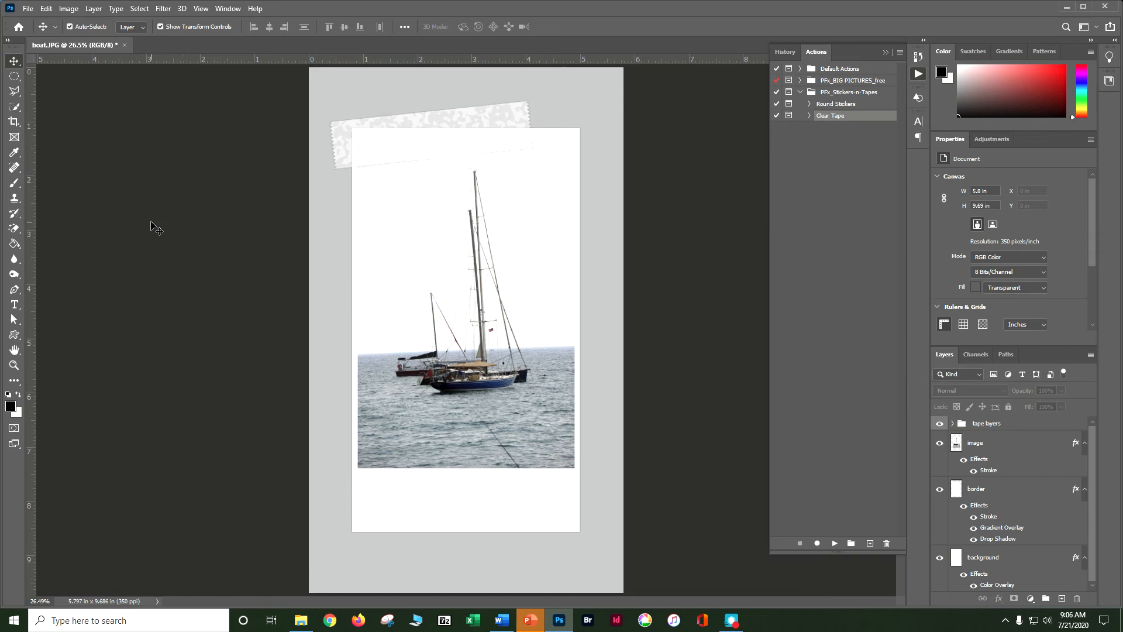
Save the boat document as "doser_boat tape.jpg" in the PS Actions folder with Maximize Compatibility on, and close it.
click(31, 12)
click(35, 151)
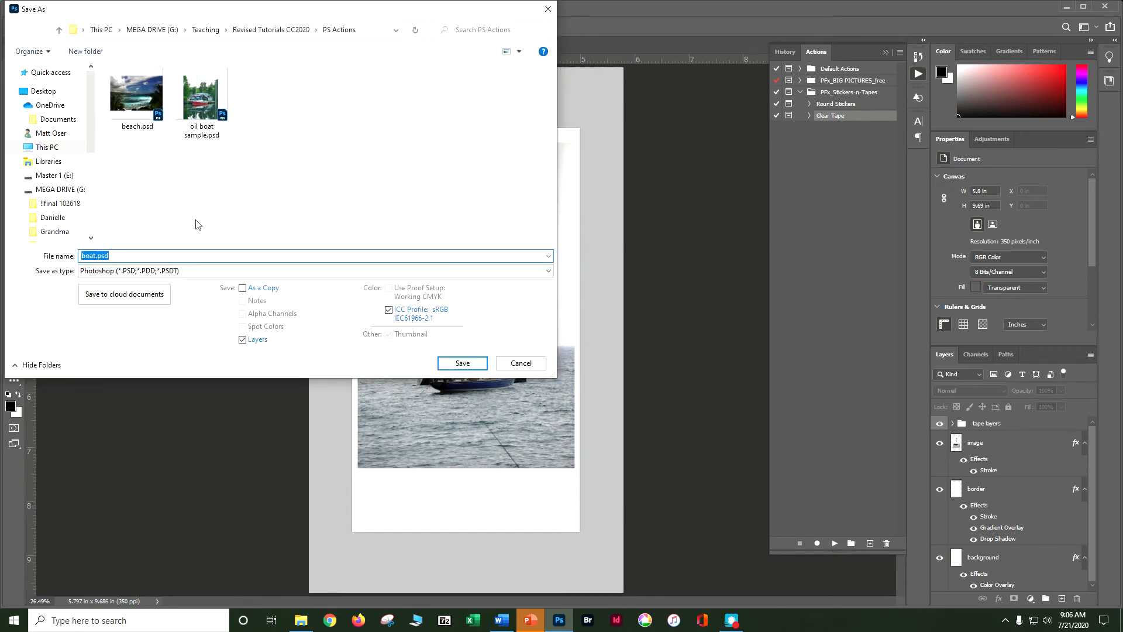
text(dose)
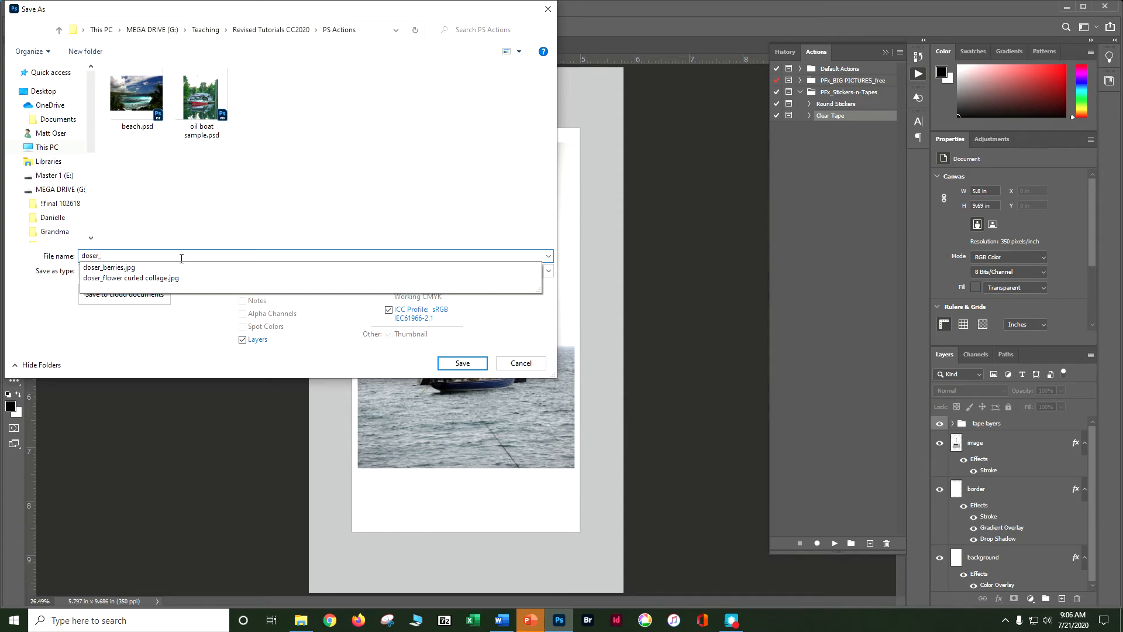
text(r_boat tape.jpg)
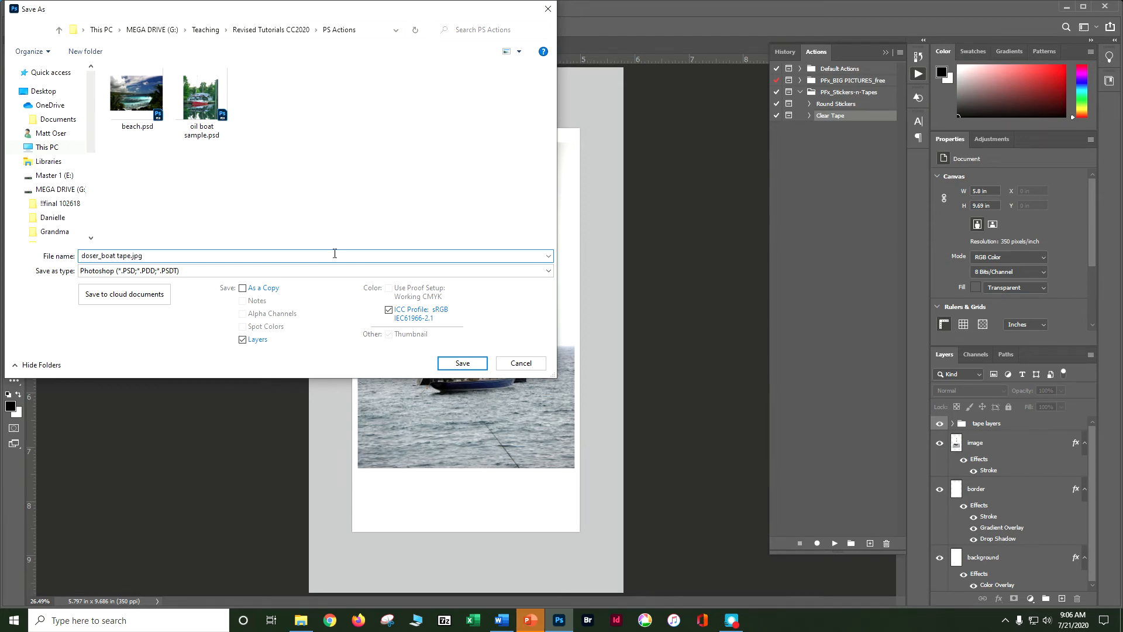
click(454, 365)
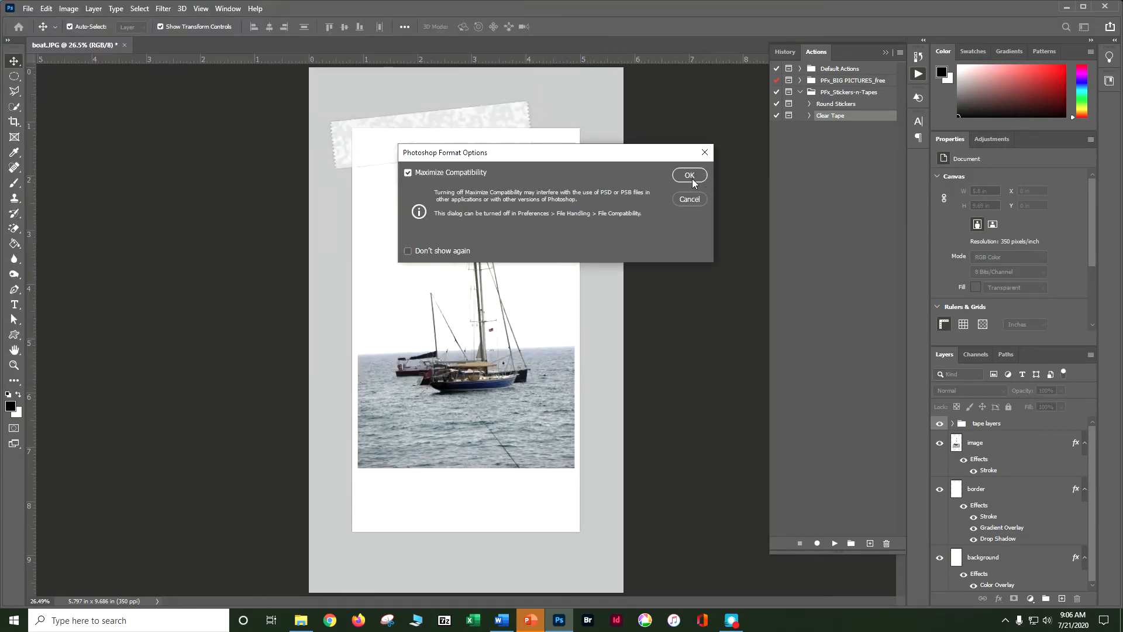
click(690, 175)
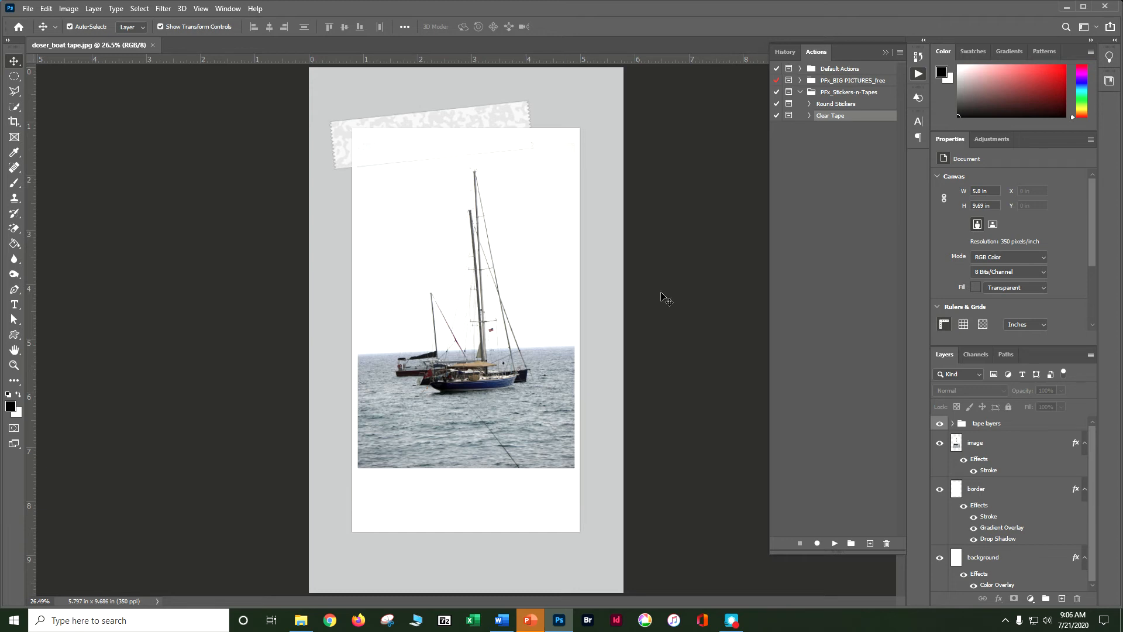
click(151, 45)
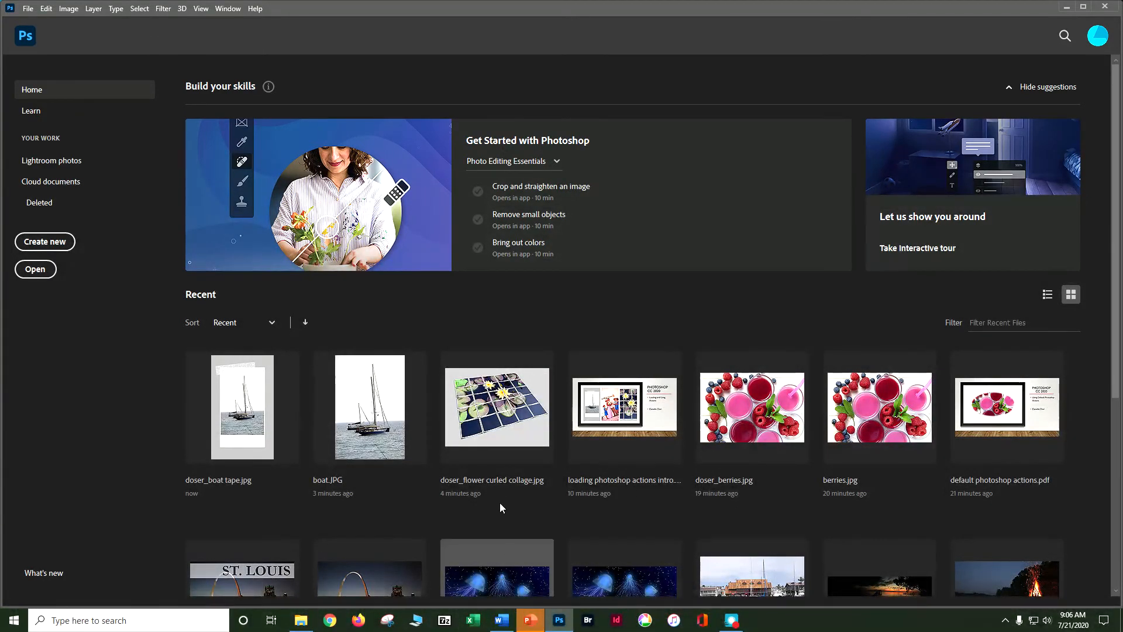
Open flower.JPG from the PS Actions folder.
click(227, 8)
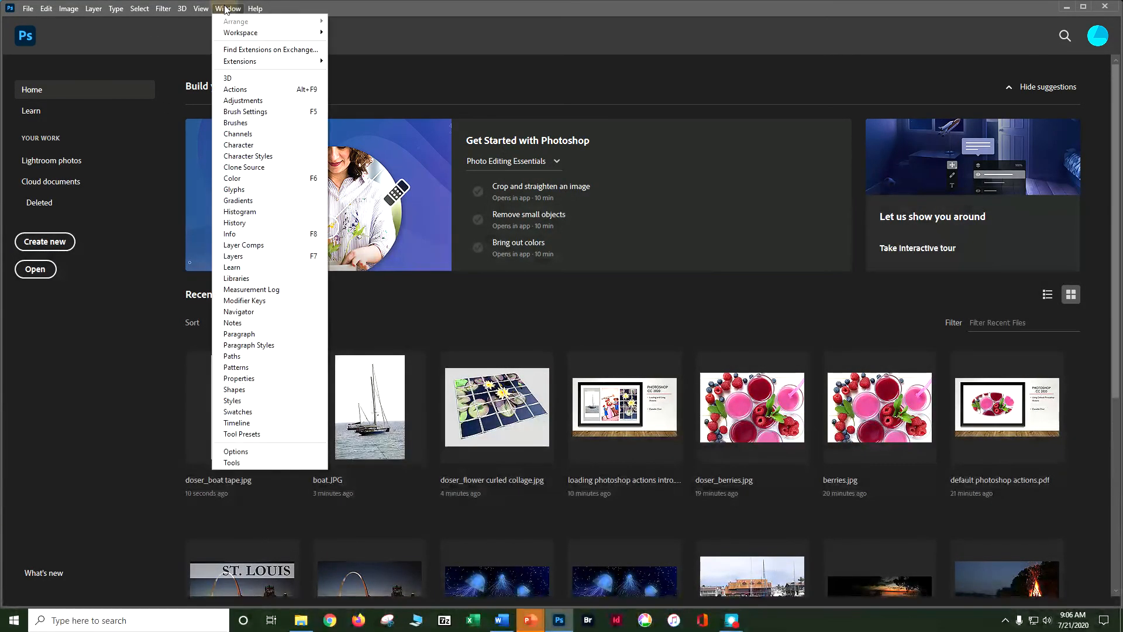
click(27, 9)
key(Escape)
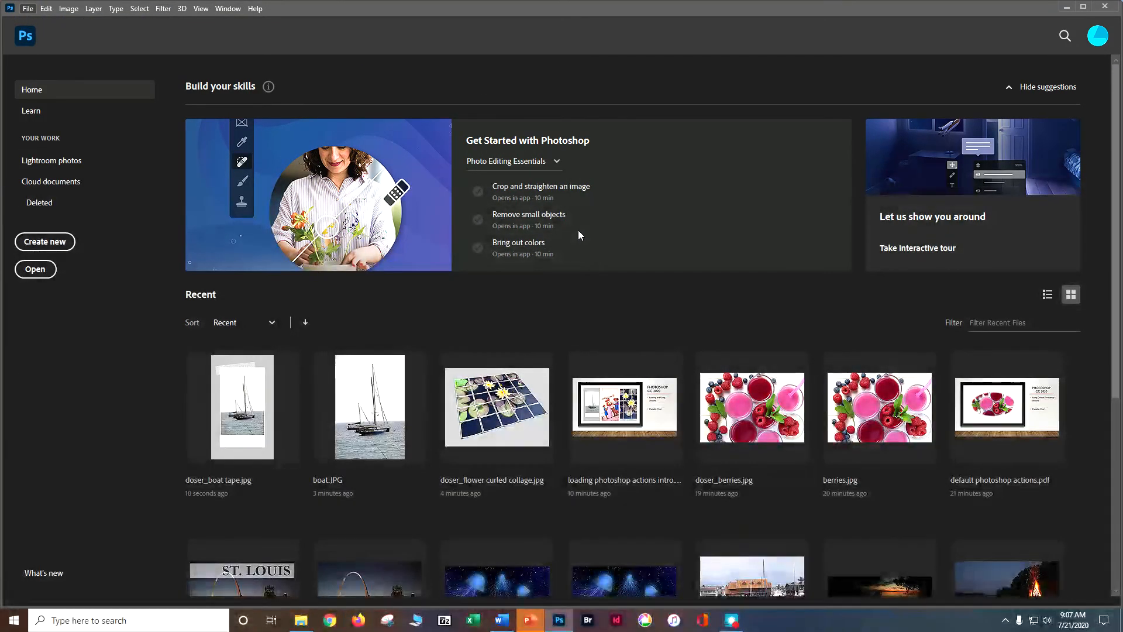
key(ctrl+o)
drag(548, 140, 548, 204)
click(299, 211)
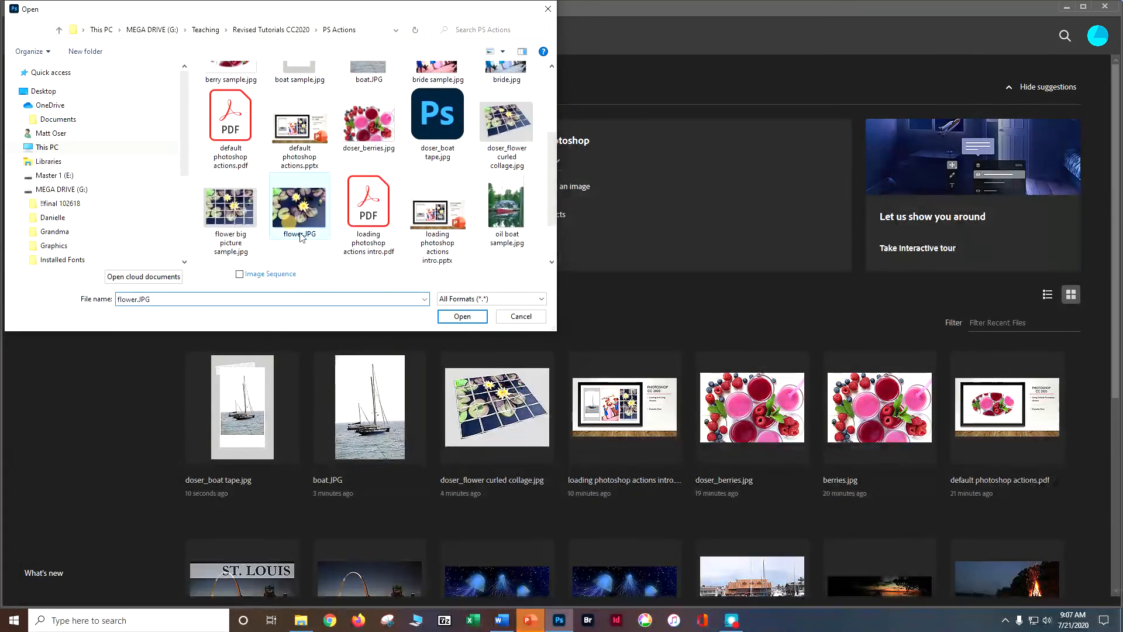
click(461, 317)
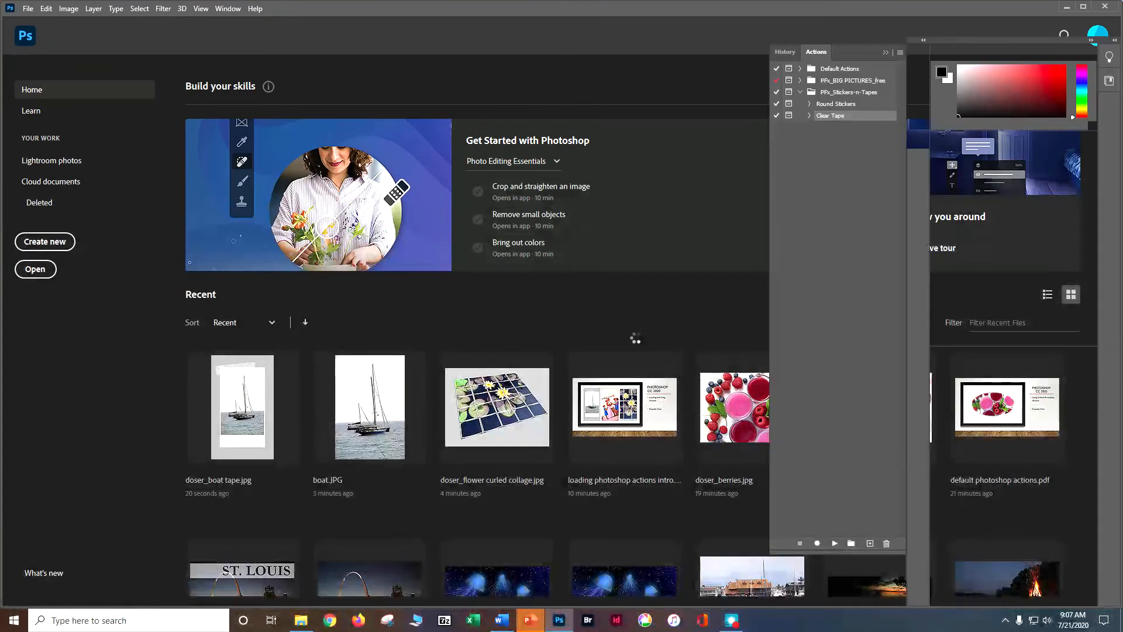
Play the Round Stickers action from the PFx_Stickers-n-Tapes set and place flower.JPG as the sticker image.
click(845, 104)
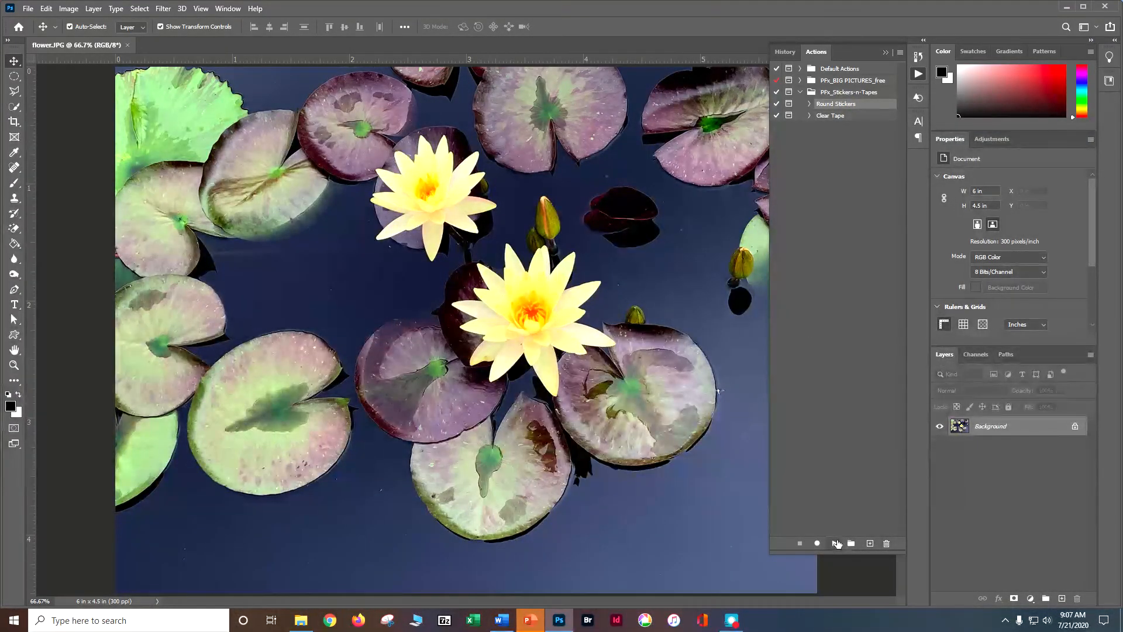
click(835, 543)
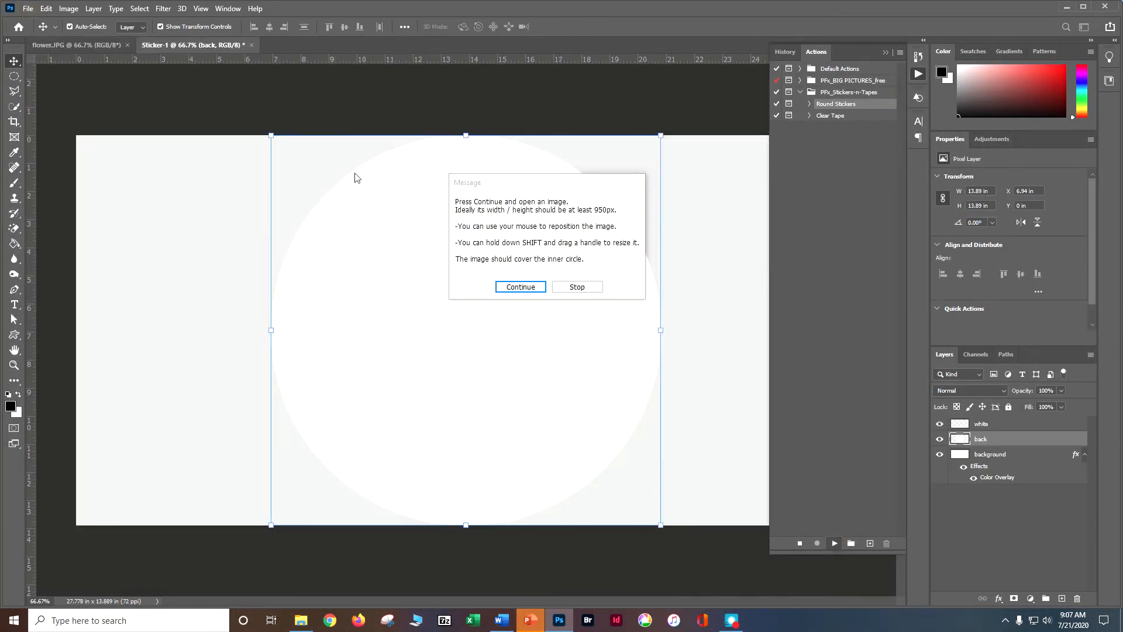
click(521, 286)
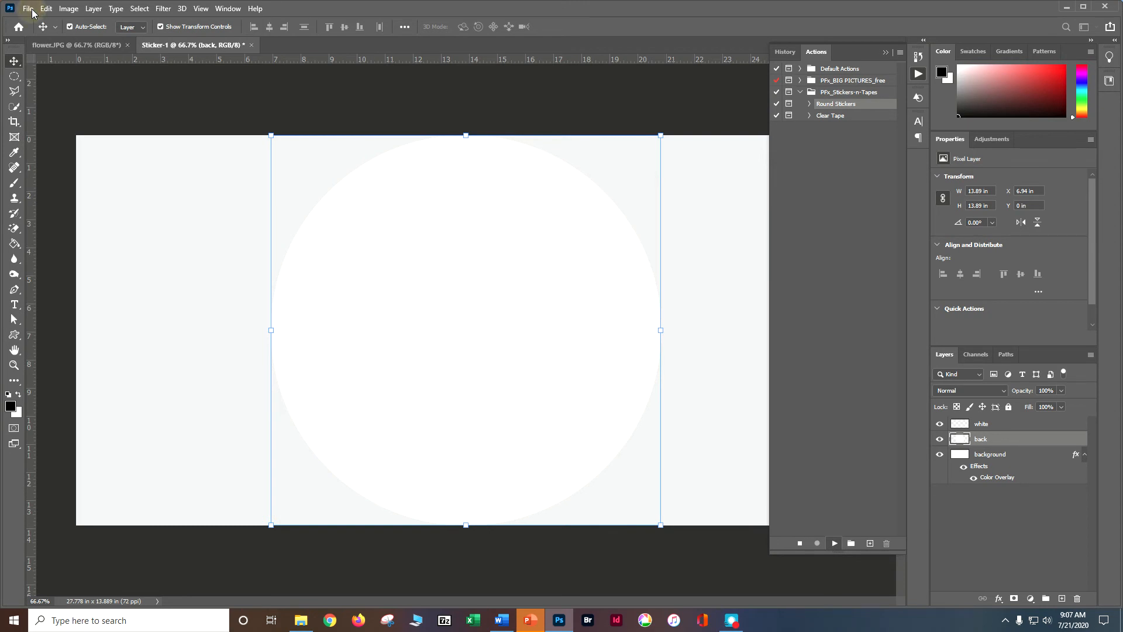
drag(551, 121, 550, 172)
click(304, 226)
click(462, 296)
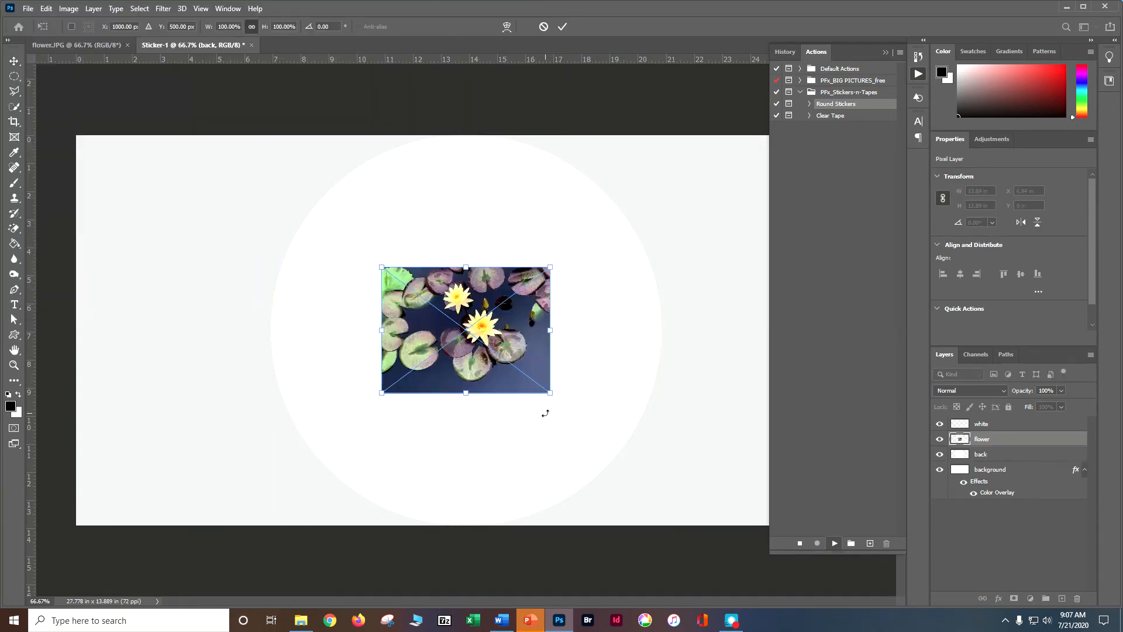
Enlarge the placed flower image to about 341%, position it so it covers the inner circle, and commit the placement.
drag(380, 264, 195, 127)
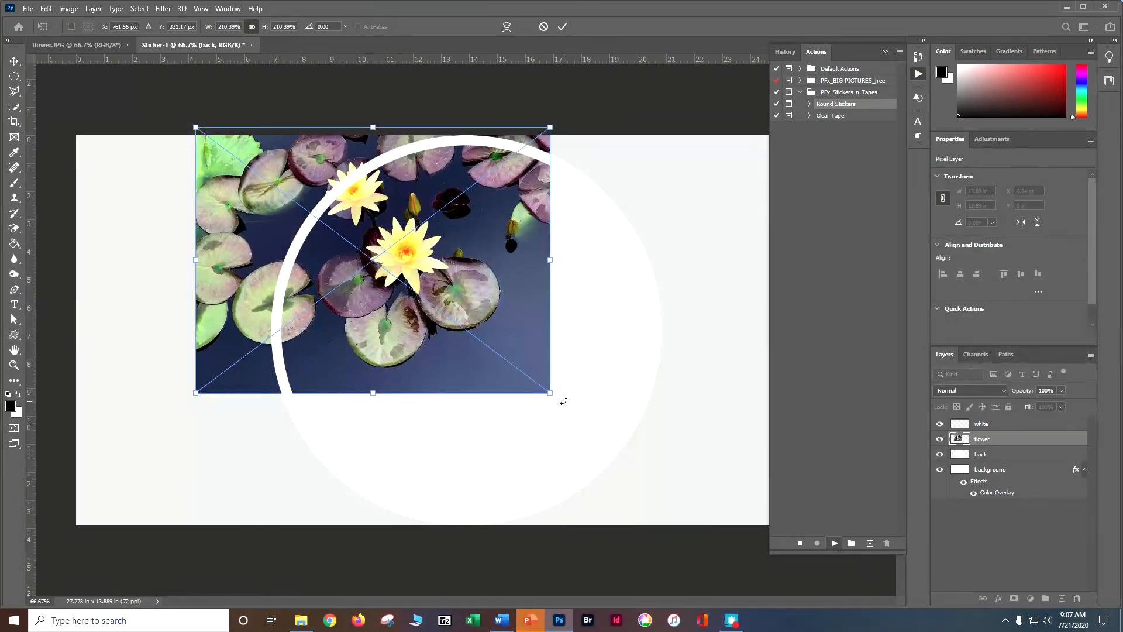
drag(550, 386, 769, 558)
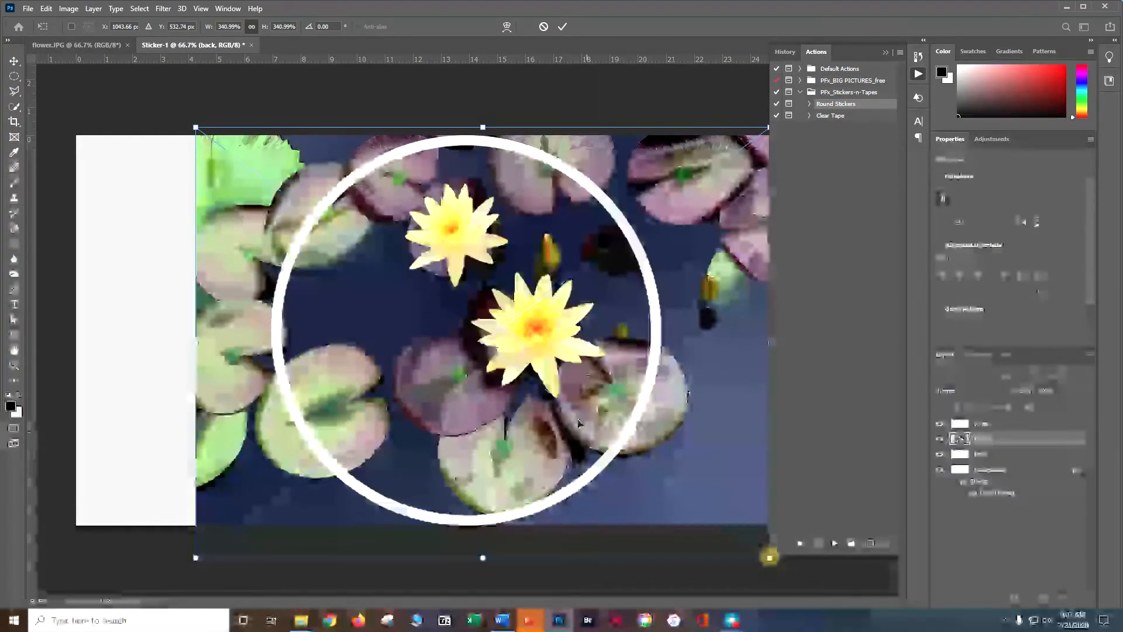
drag(560, 374, 489, 380)
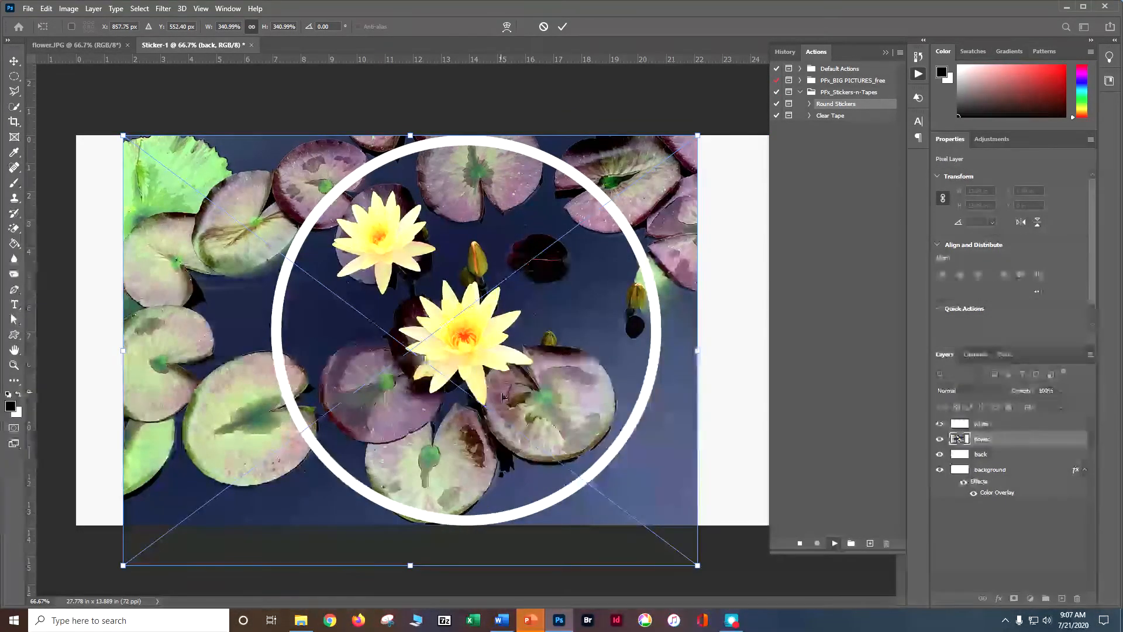
key(Return)
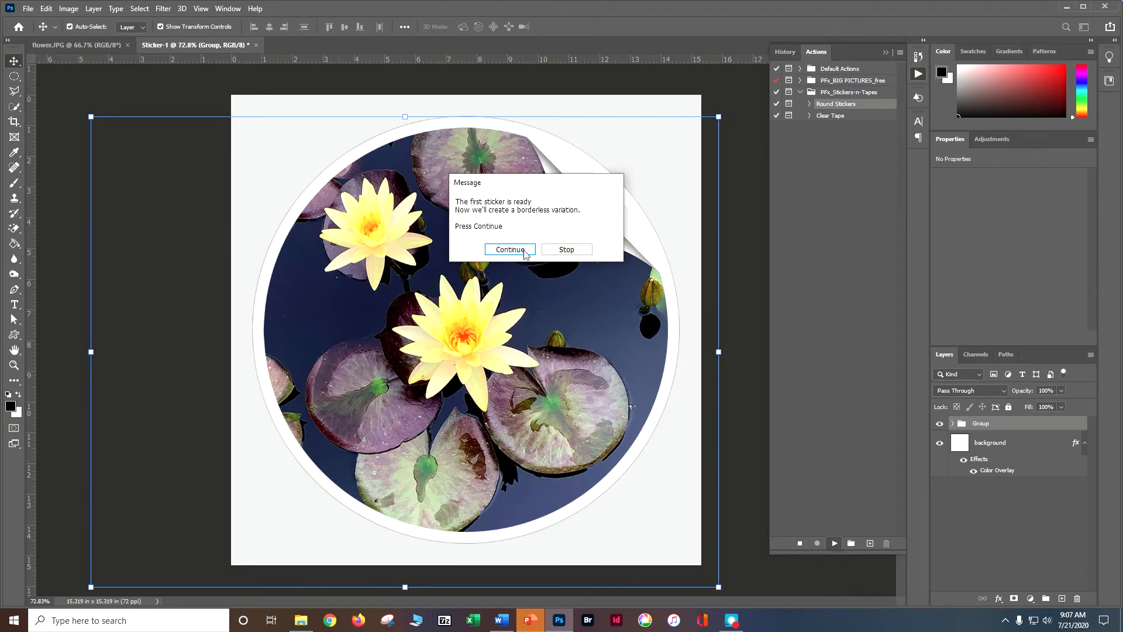
Continue the action through the borderless sticker variation to its end, and close the original flower.JPG.
click(524, 250)
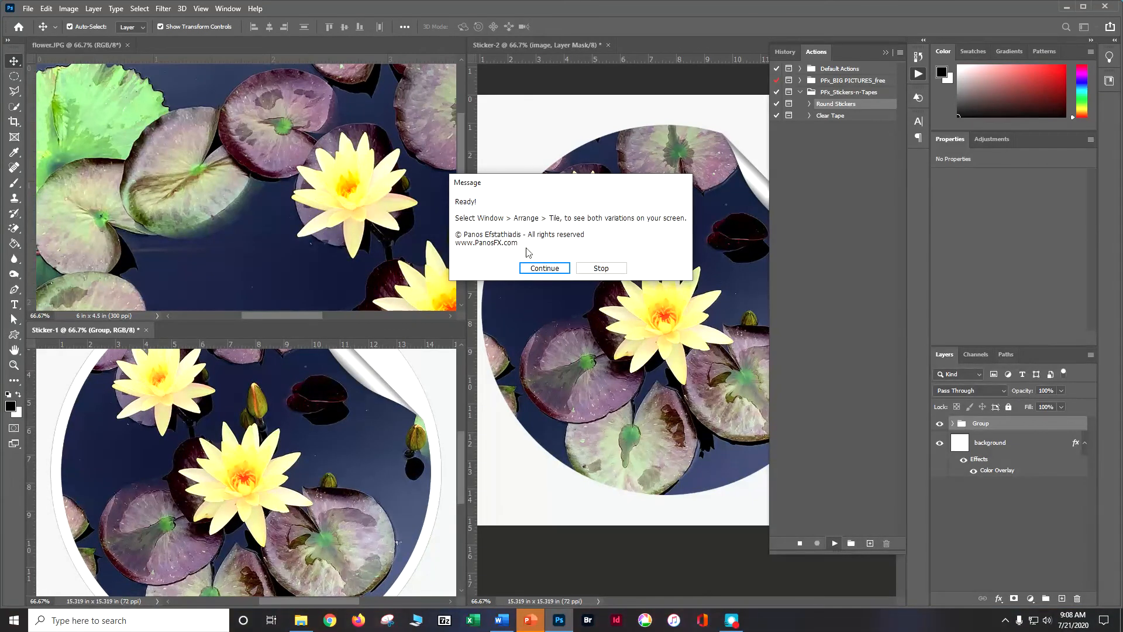
click(542, 268)
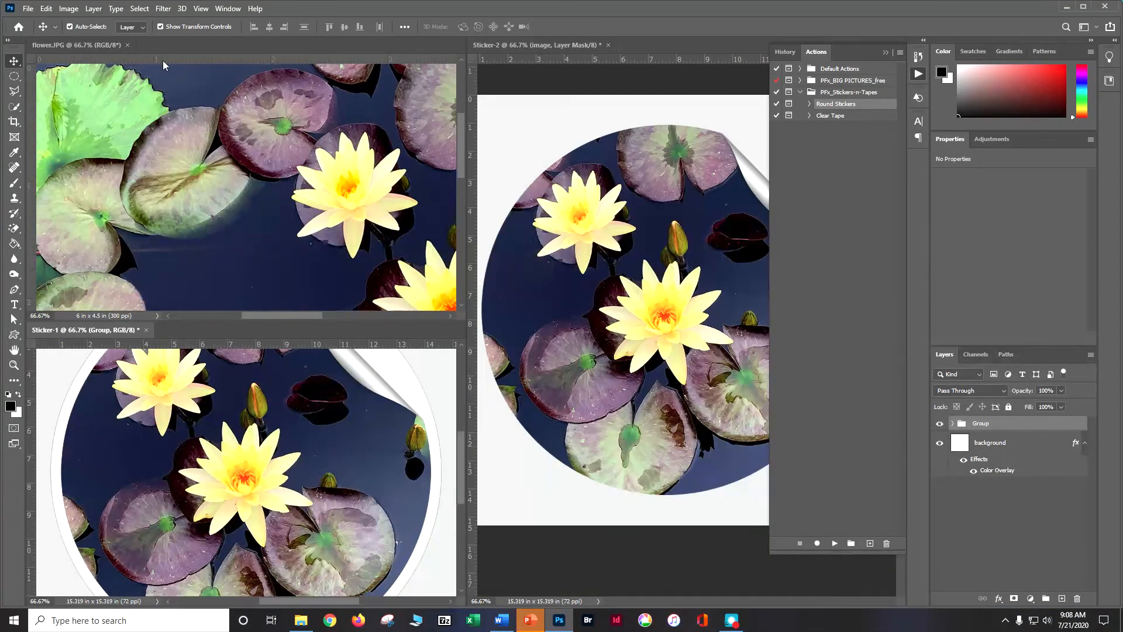
click(128, 45)
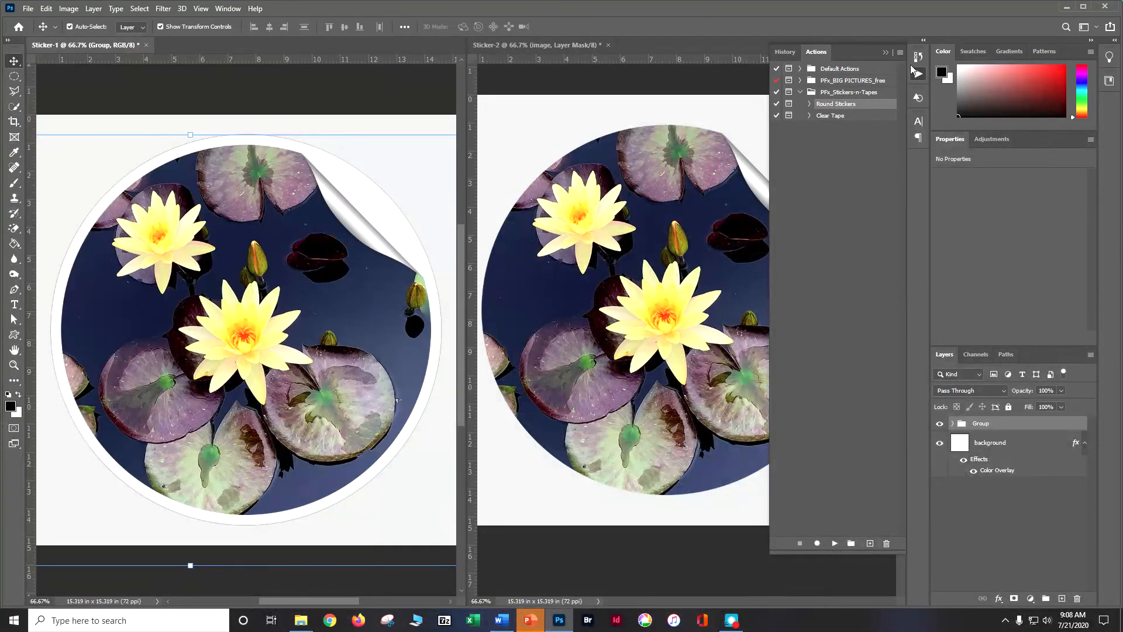
Compare the two sticker variations side by side and look through the history states of the Sticker-1 document.
click(886, 54)
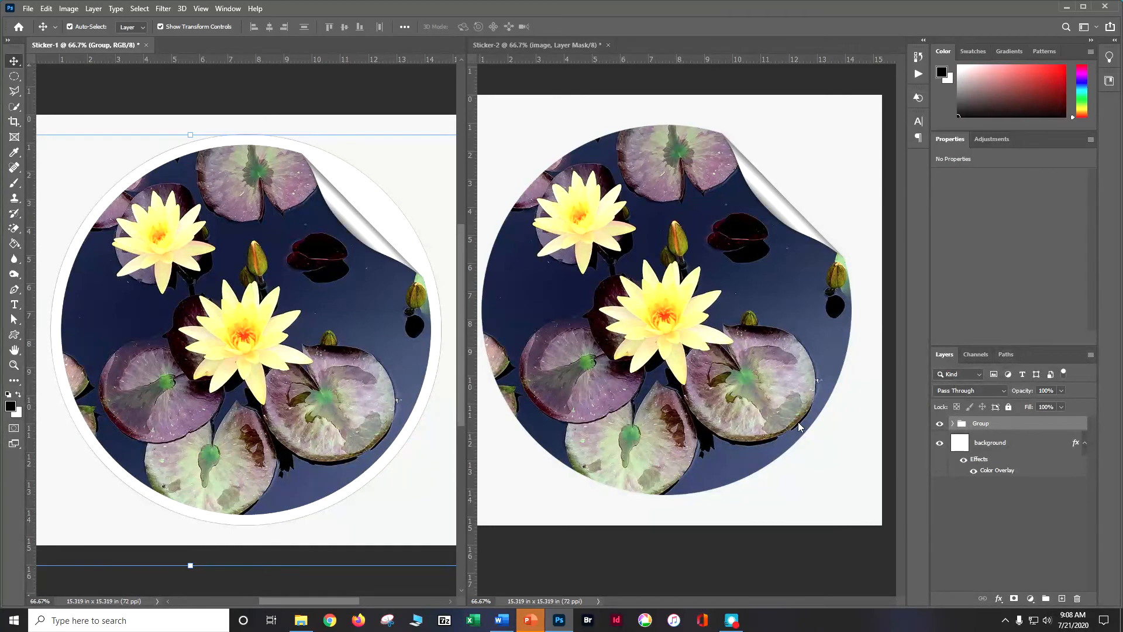
click(917, 57)
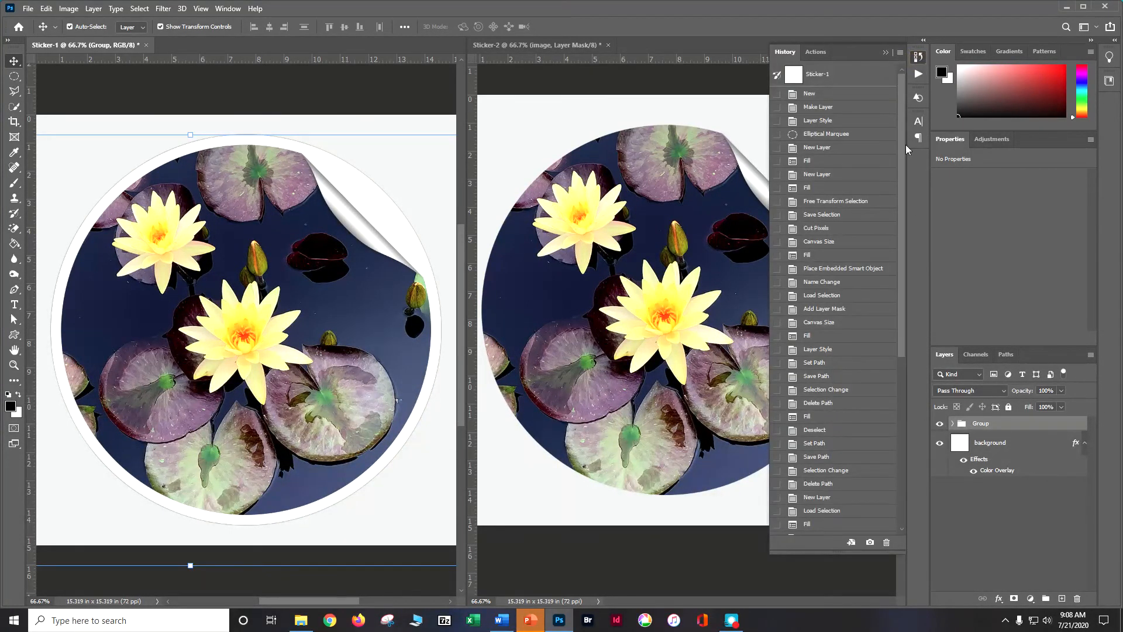
drag(900, 147, 911, 96)
click(885, 52)
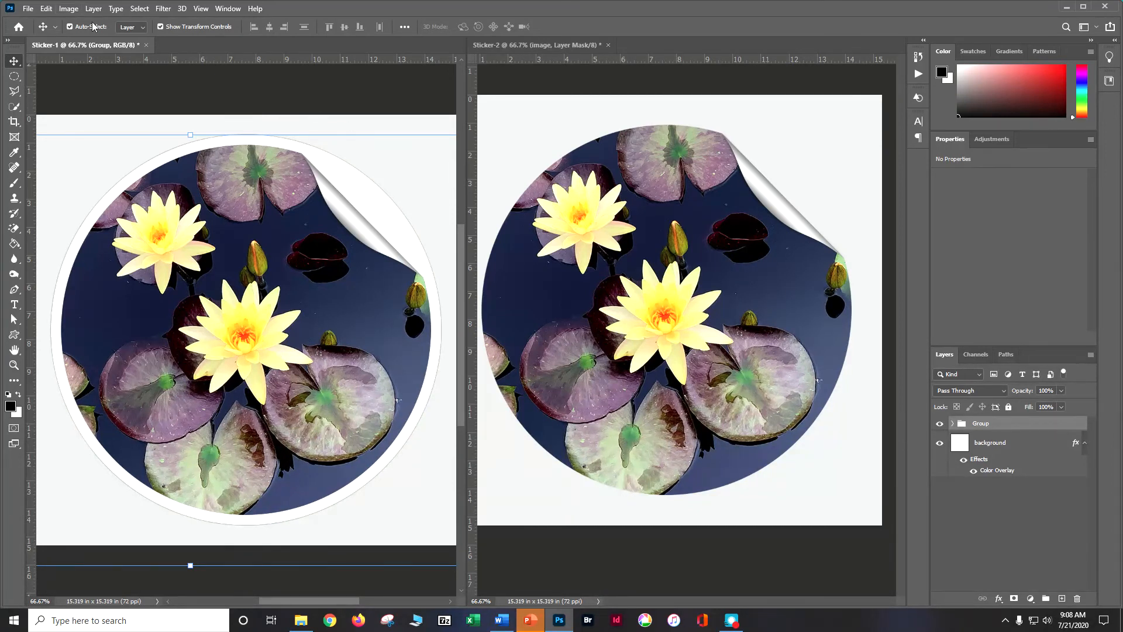
Save the bordered Sticker-1 document as a PSD named with the surname prefix plus "_sticker 1", with maximized compatibility, and close it.
click(144, 45)
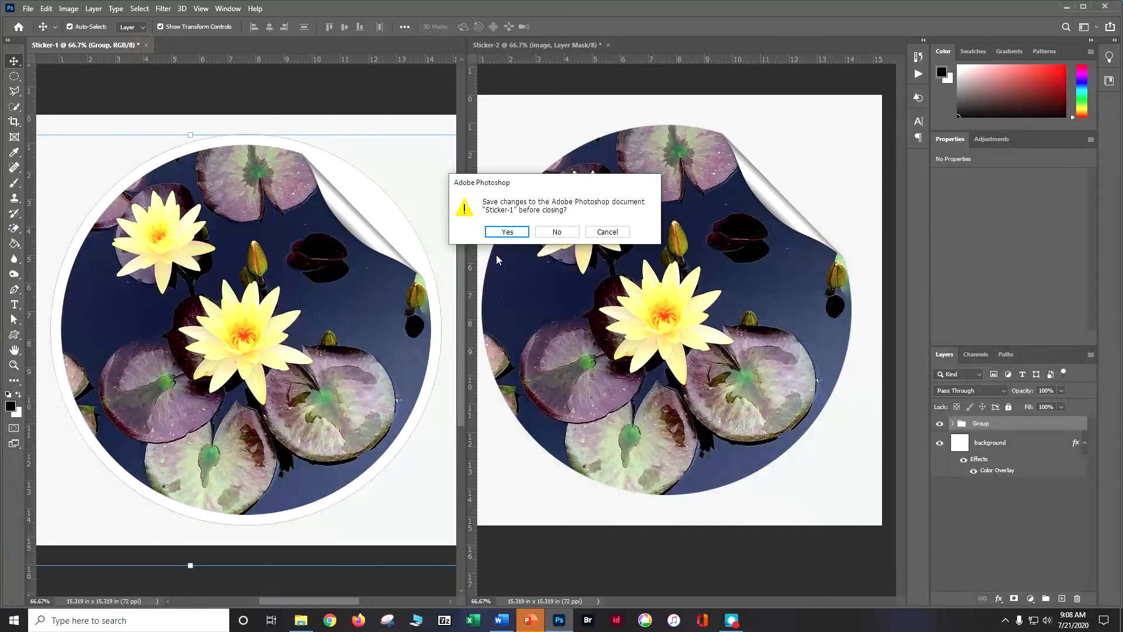
click(523, 232)
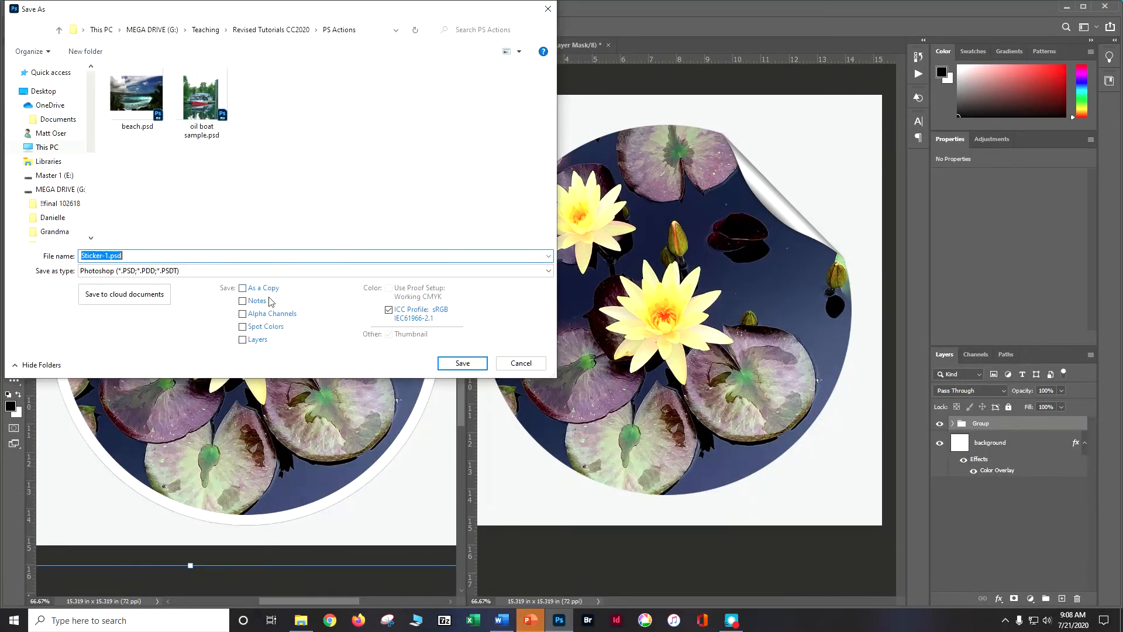
text(doser)
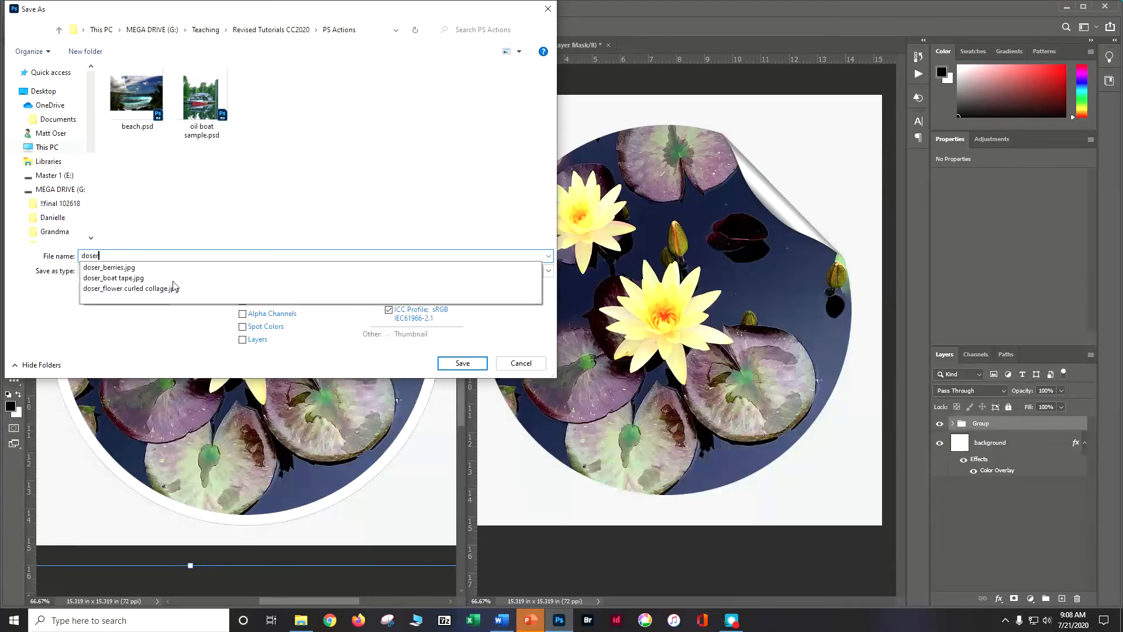
text(_sit)
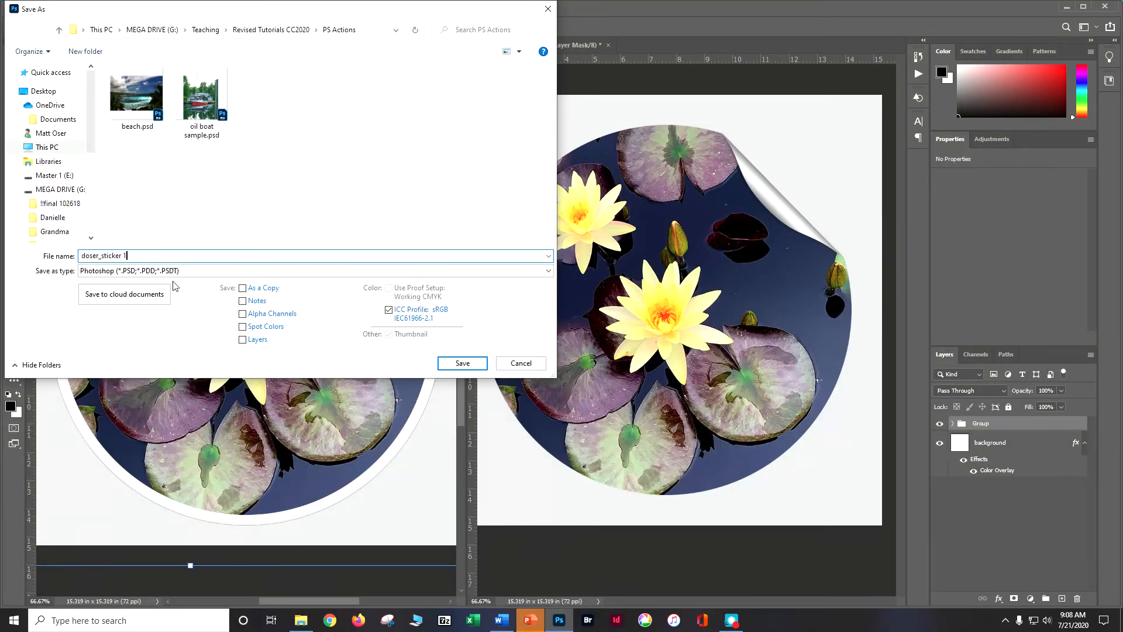
text(cker 1)
click(461, 364)
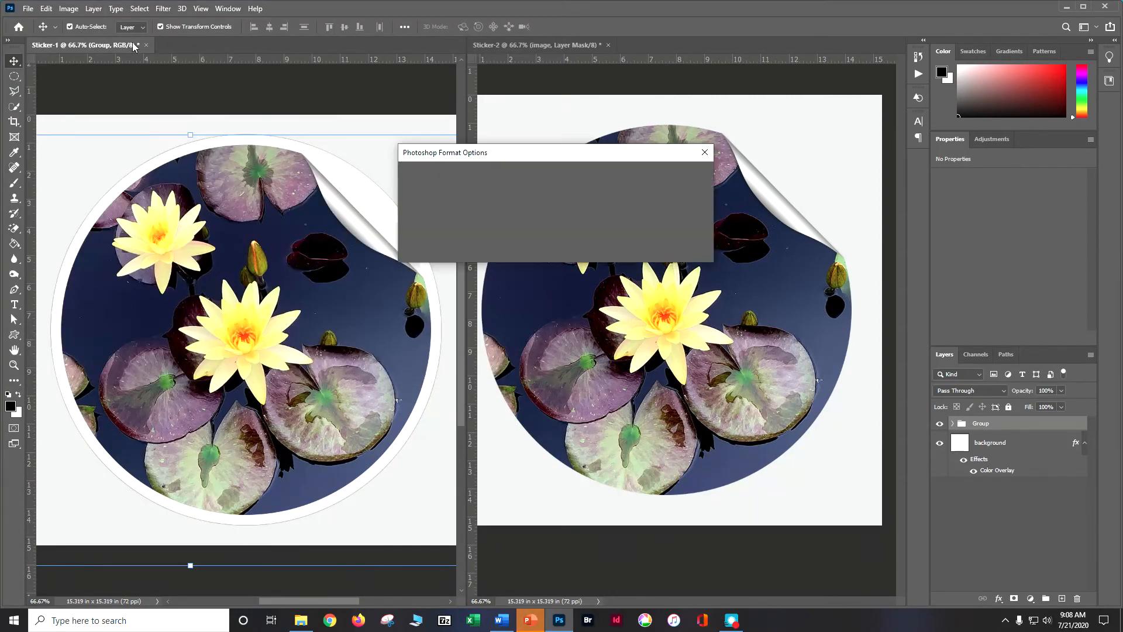
click(687, 175)
click(142, 45)
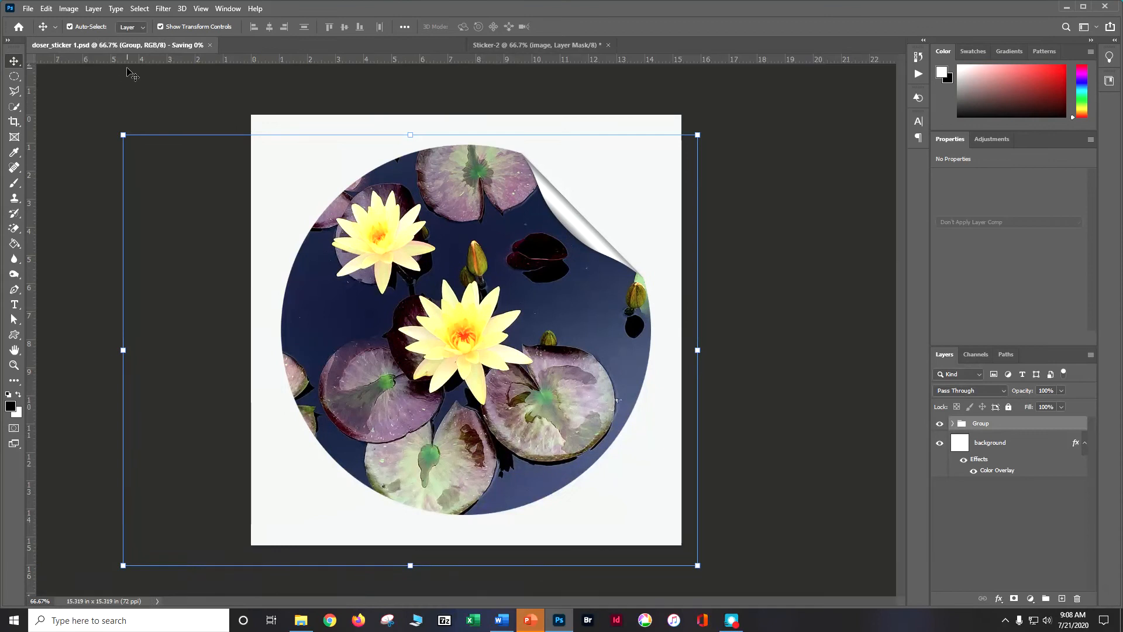
Save the borderless Sticker-2 document as a PSD named with the surname prefix plus "_sticker 2", with maximized compatibility, and close it.
click(28, 8)
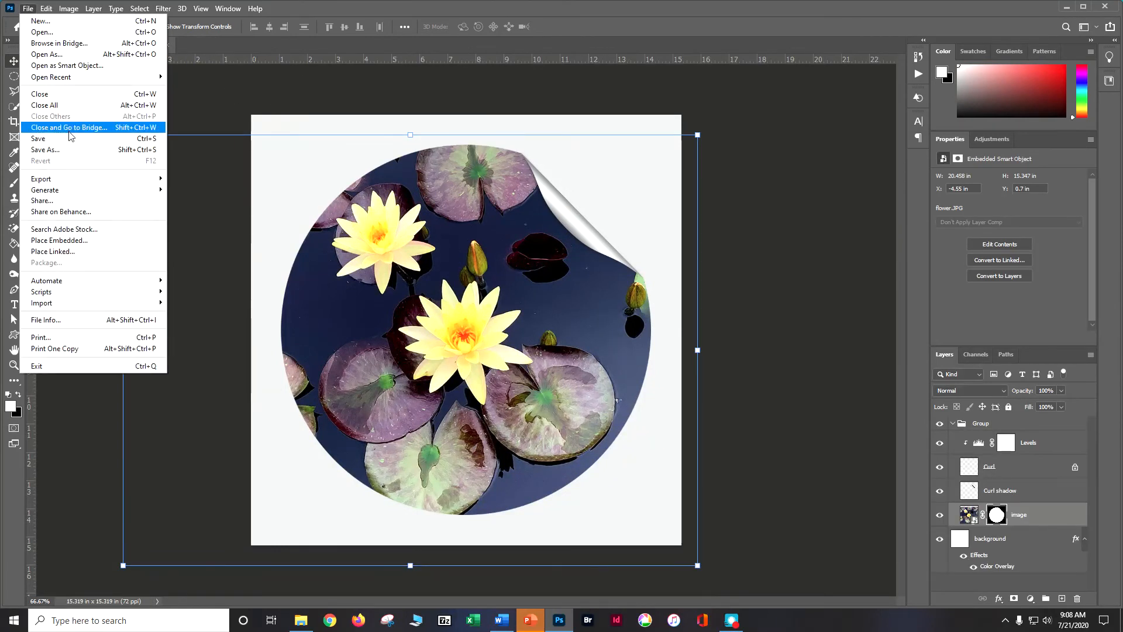
click(68, 153)
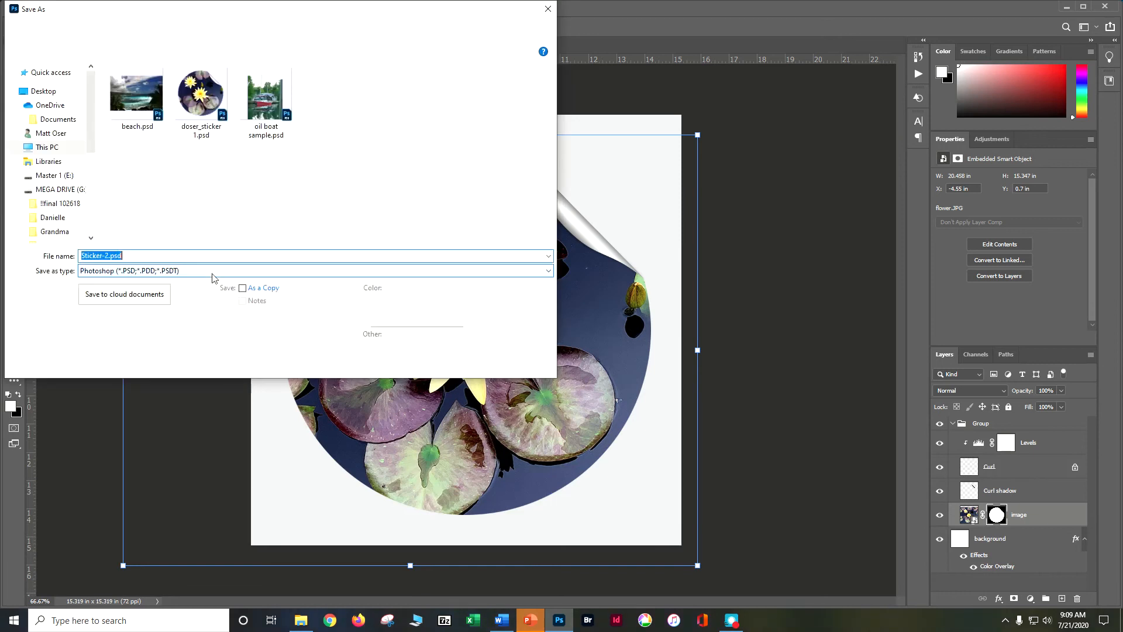
click(211, 120)
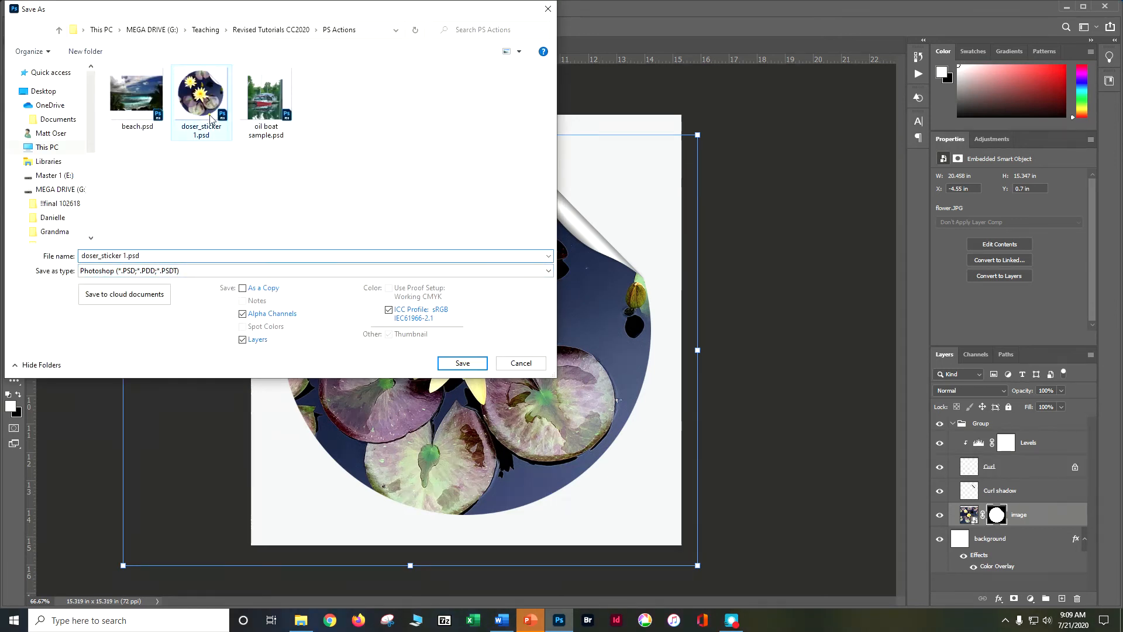
click(178, 256)
click(178, 256)
key(BackSpace)
key(BackSpace)
key(BackSpace)
key(BackSpace)
key(BackSpace)
key(BackSpace)
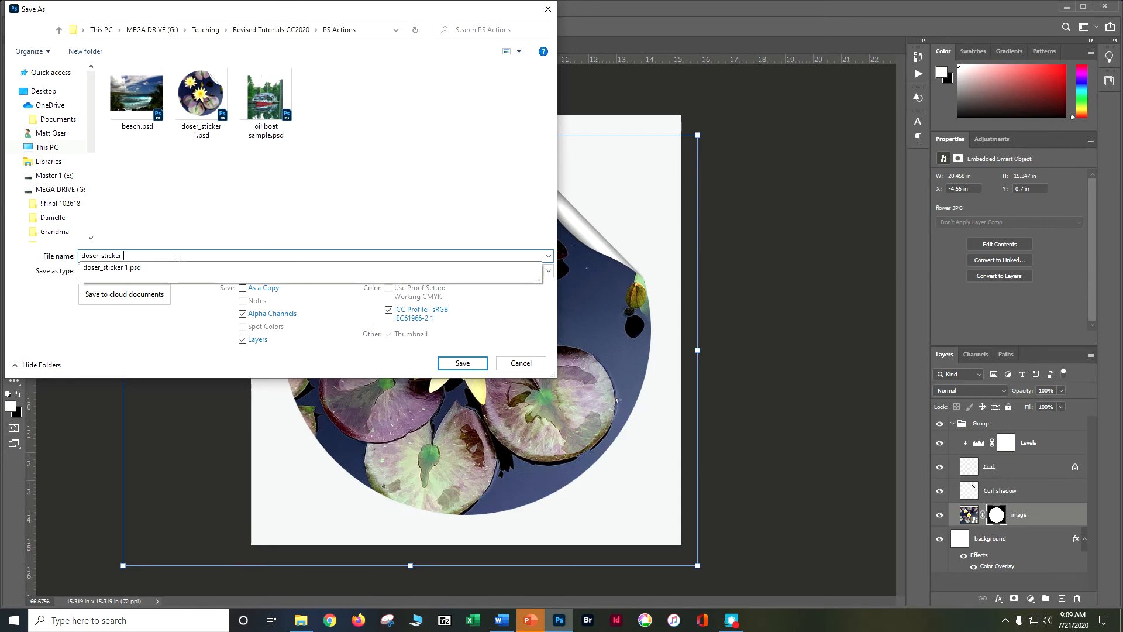
click(462, 363)
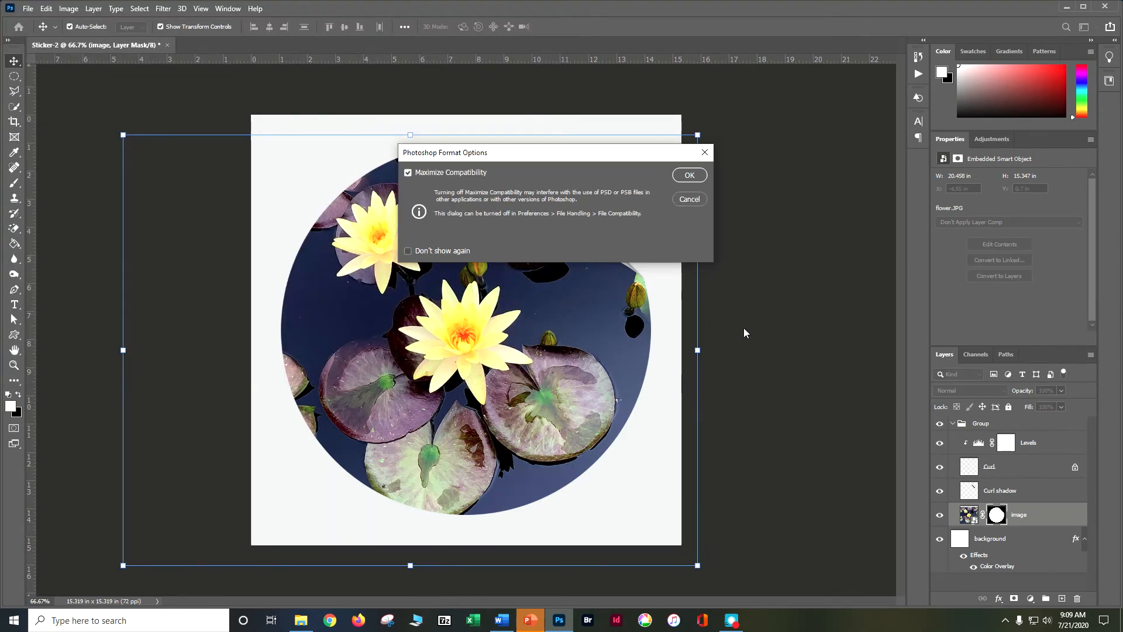
click(699, 176)
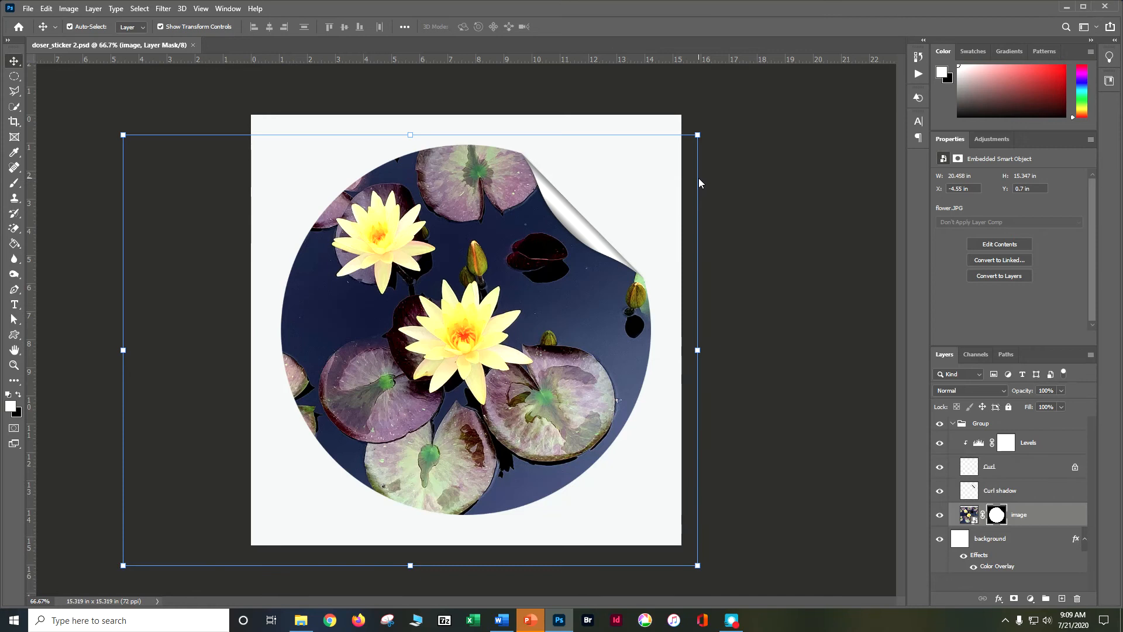
click(193, 45)
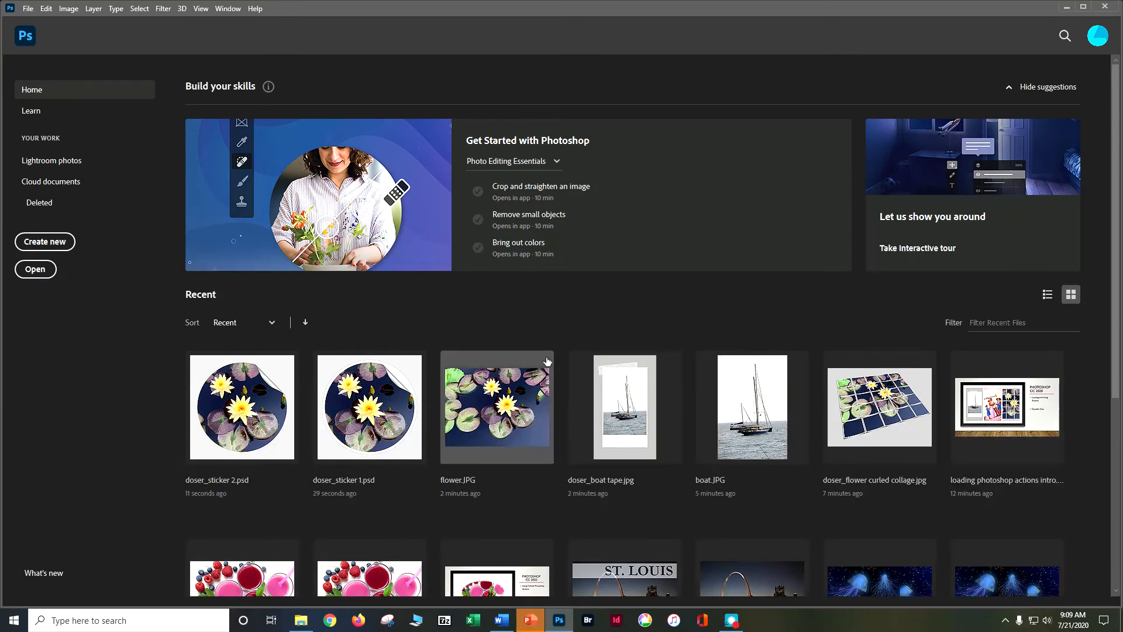
Open bride.jpg from the PS Actions folder.
click(28, 9)
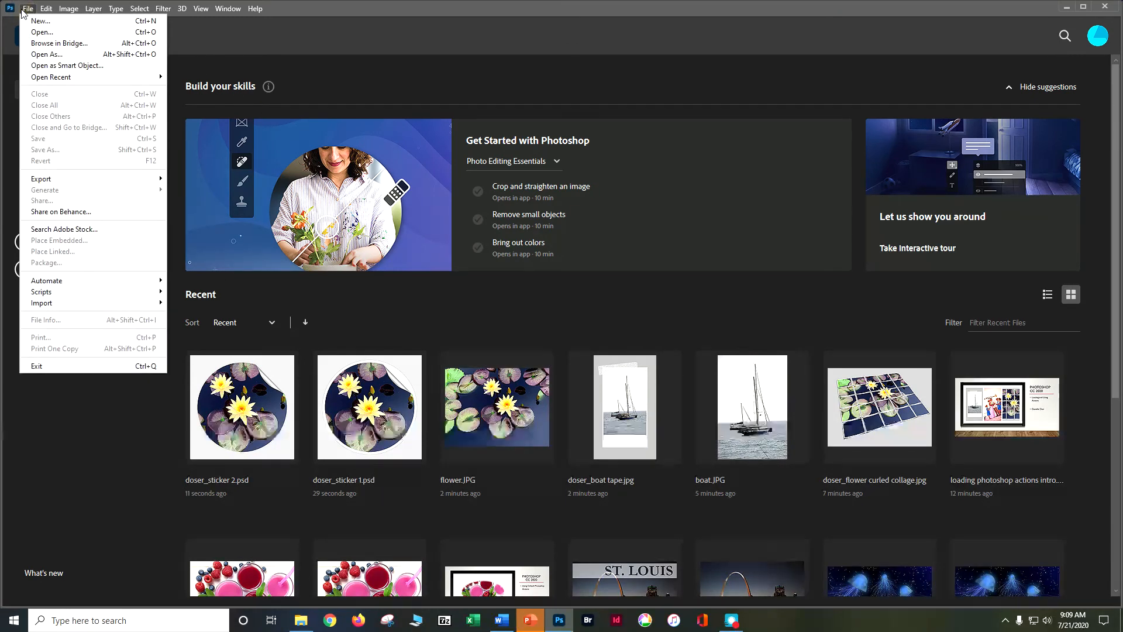
click(27, 33)
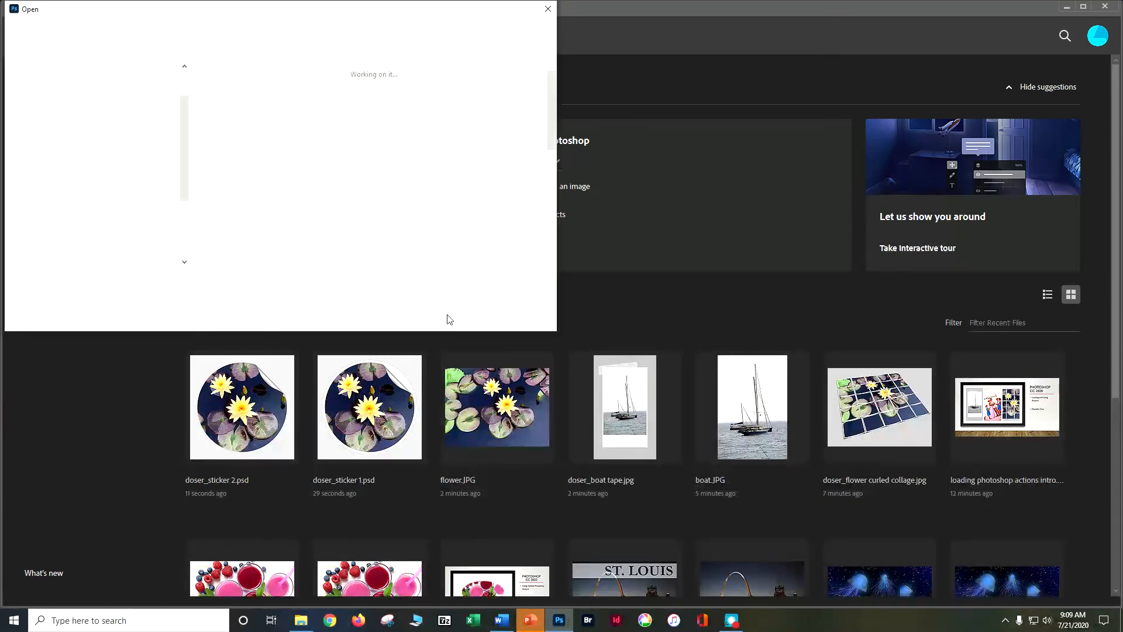
click(507, 187)
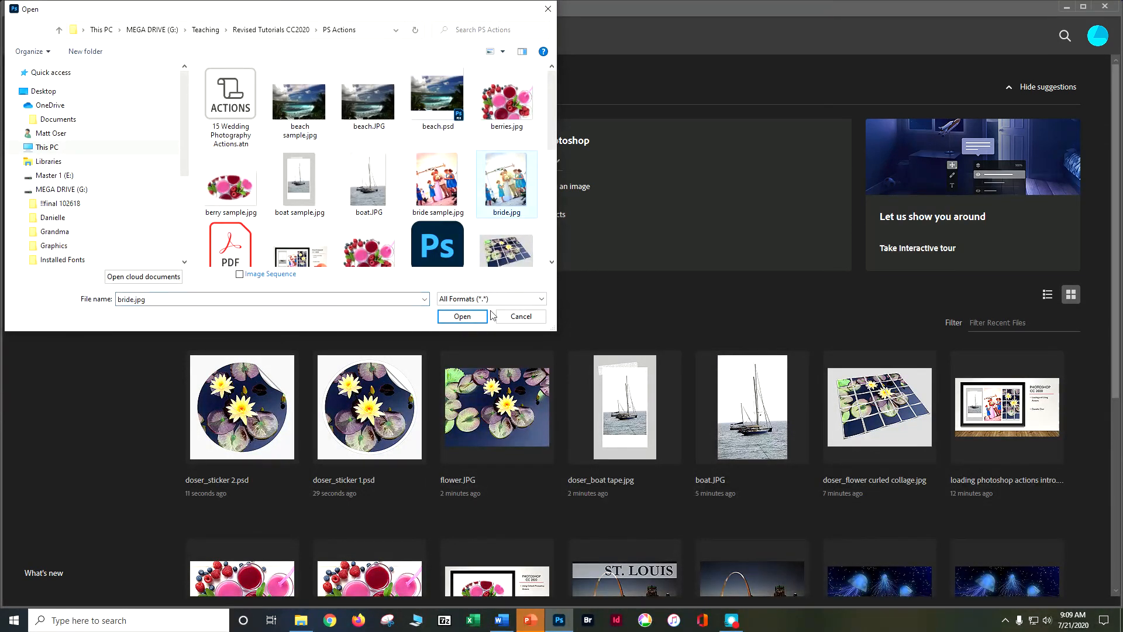
click(481, 316)
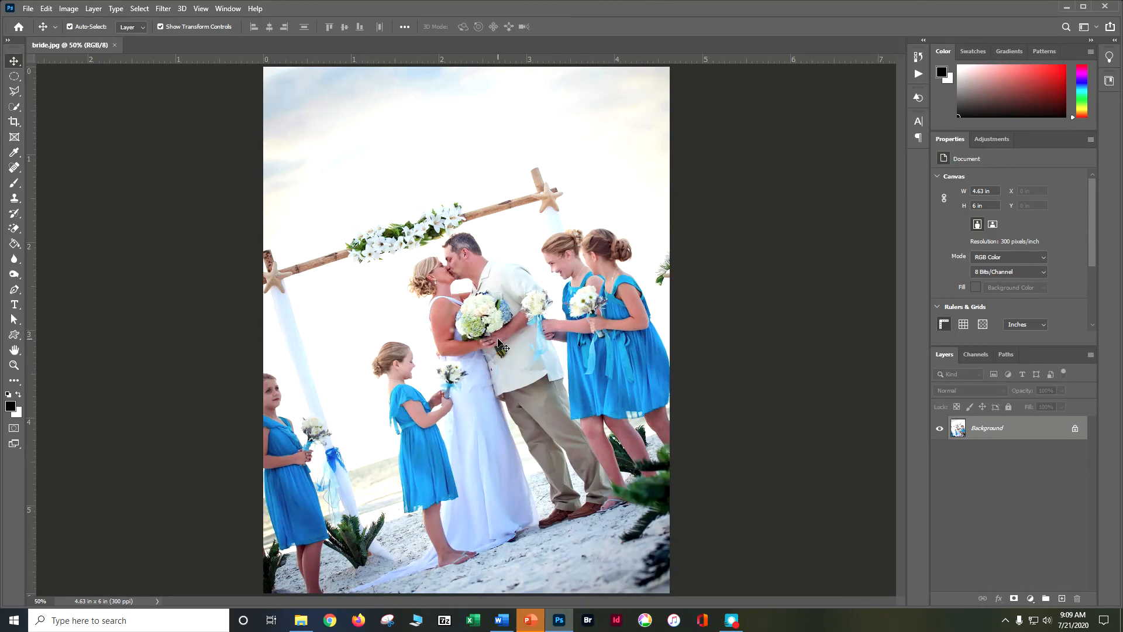
Load the action set file 15 Wedding Photography Actions.atn from the PS Actions folder.
click(918, 74)
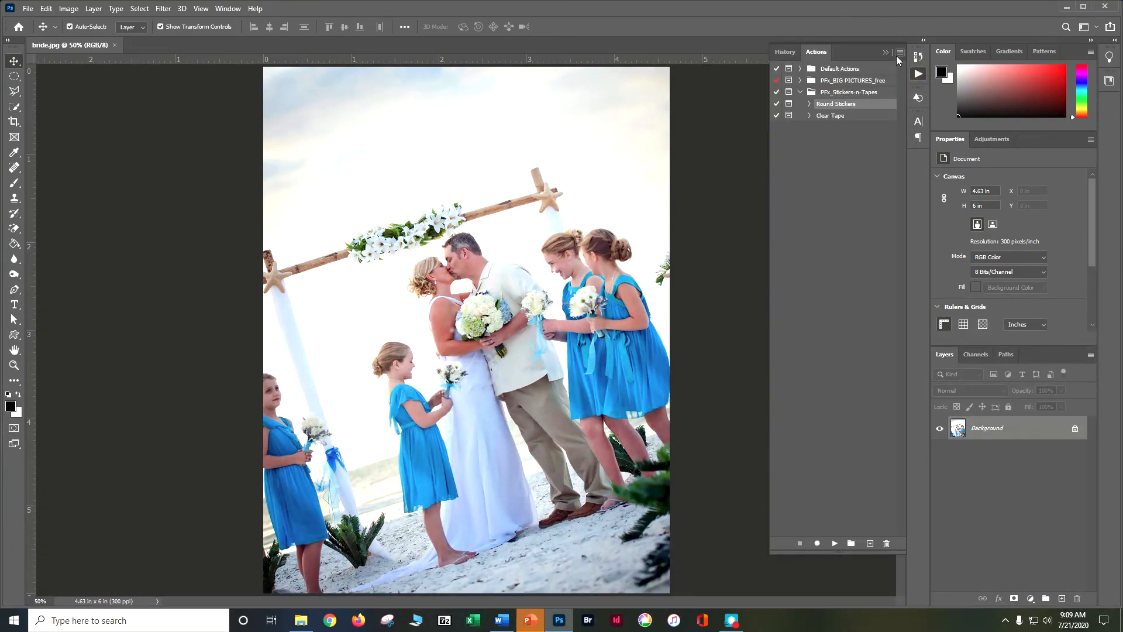
click(898, 53)
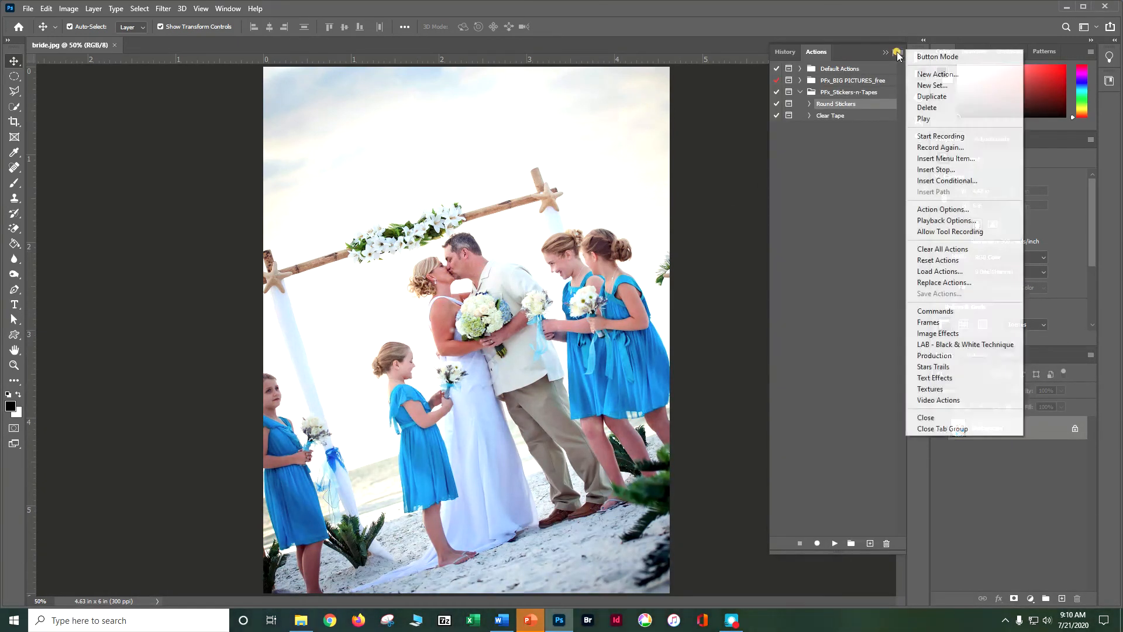
click(950, 272)
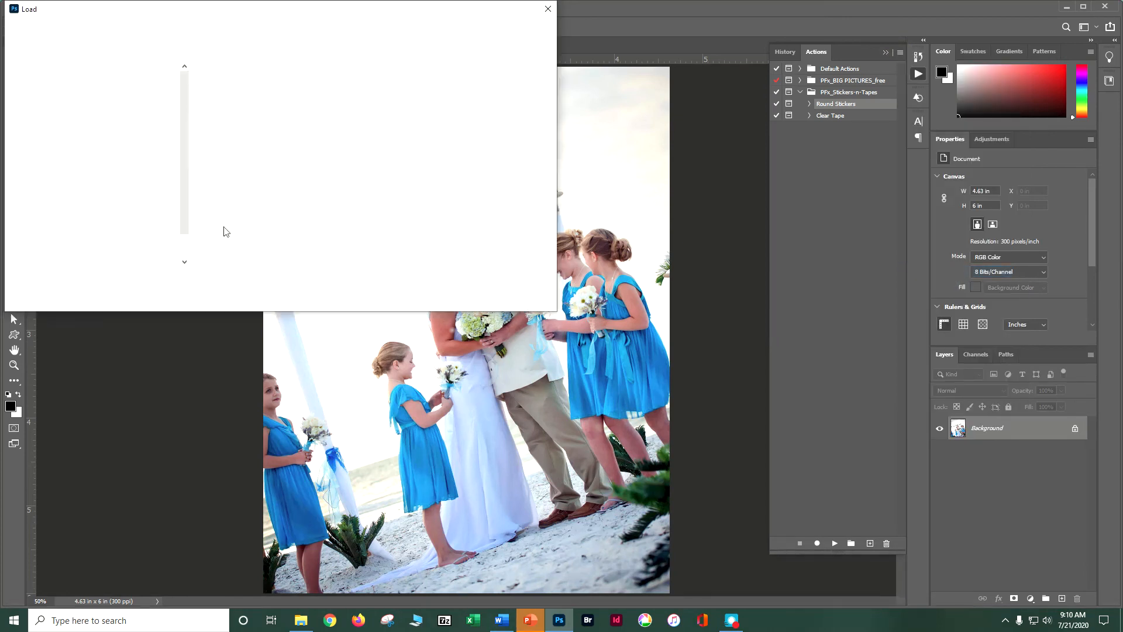
click(226, 116)
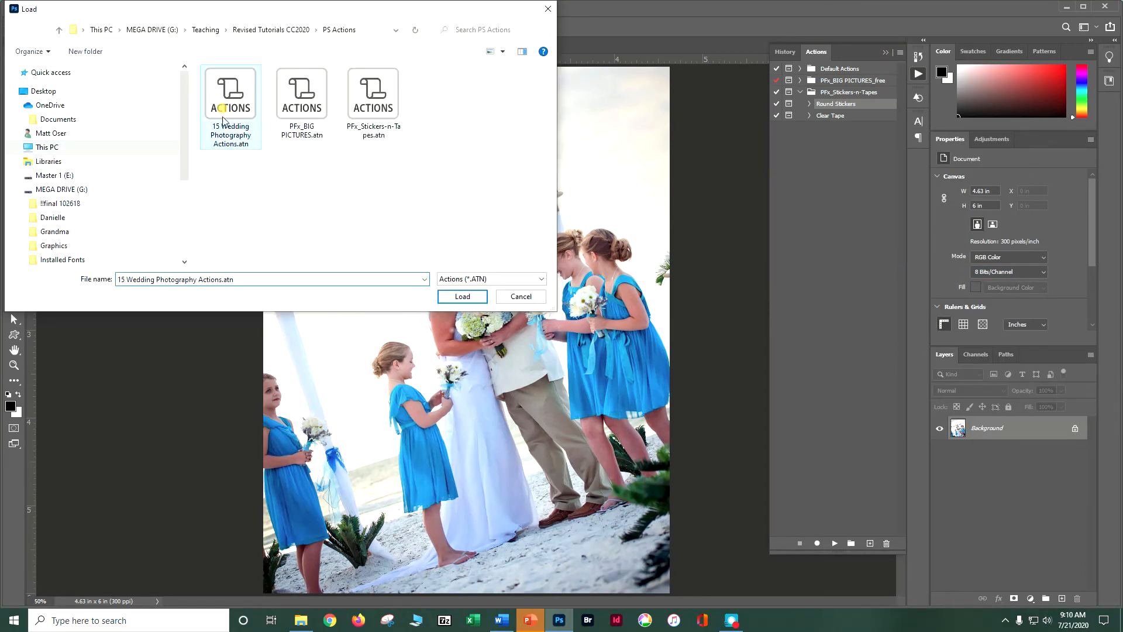
click(452, 298)
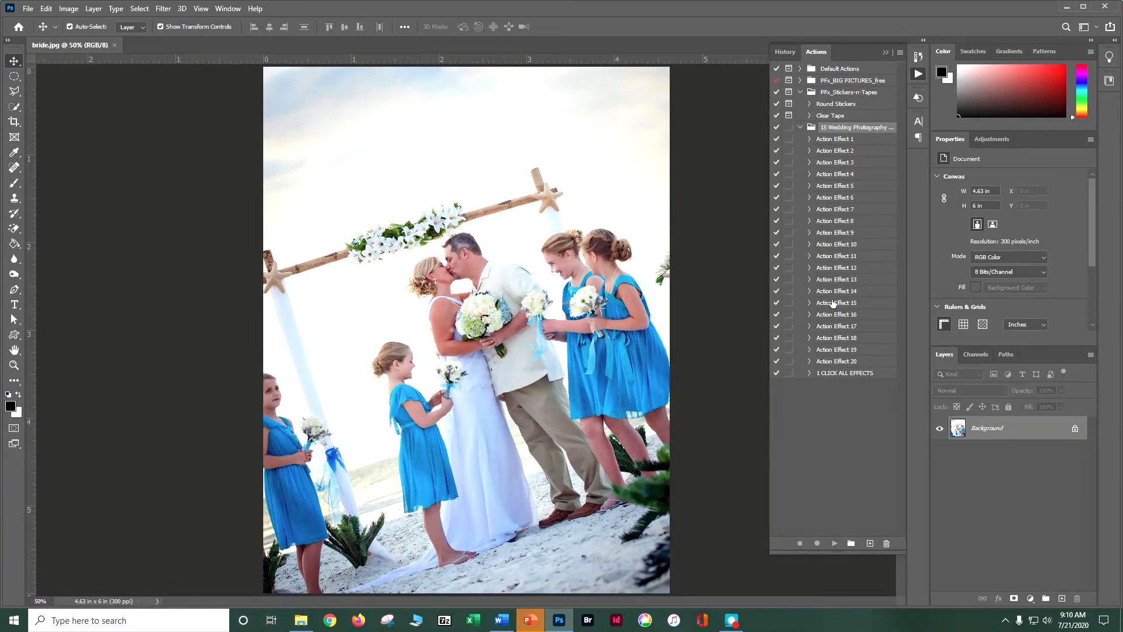
Play the 1 CLICK ALL EFFECTS action on the bride photo and accept the default Curves settings along the way.
click(826, 375)
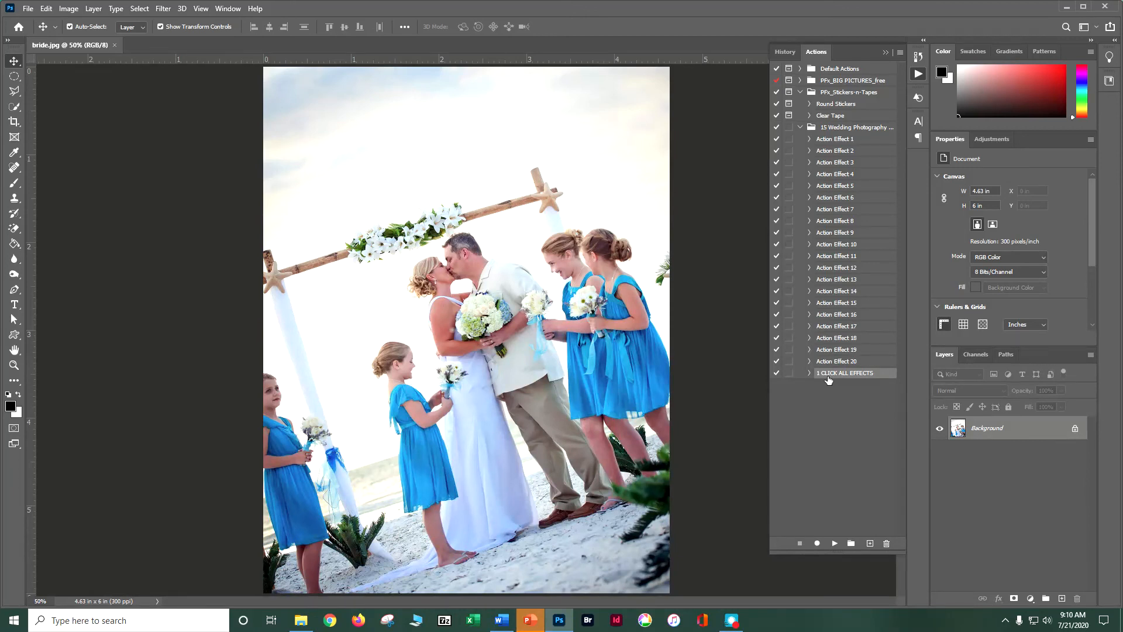
click(835, 544)
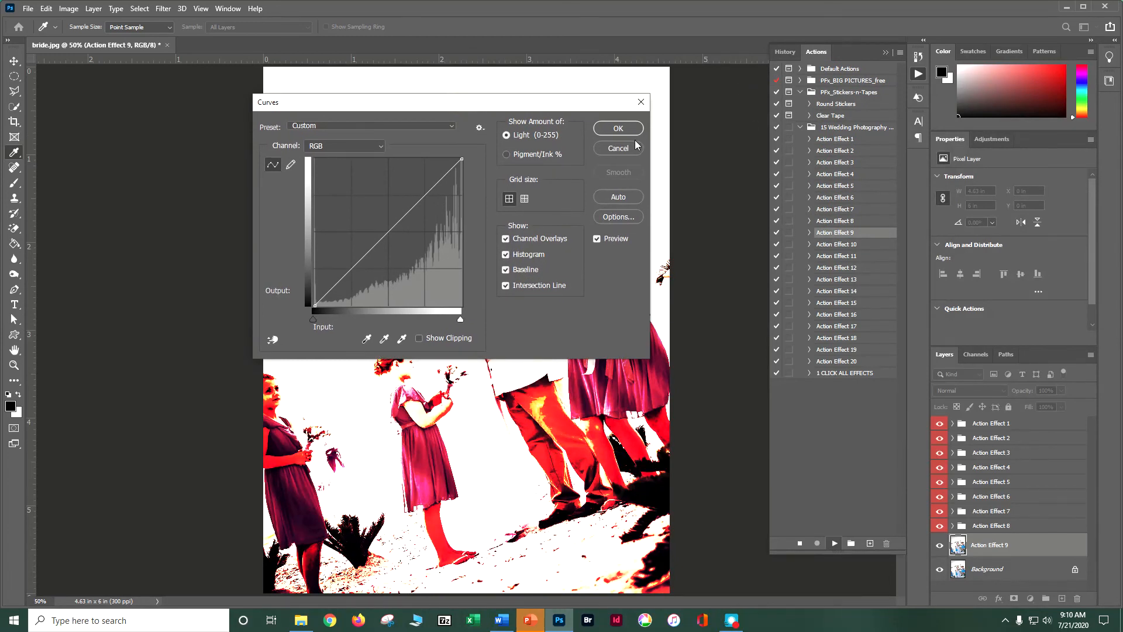
click(619, 129)
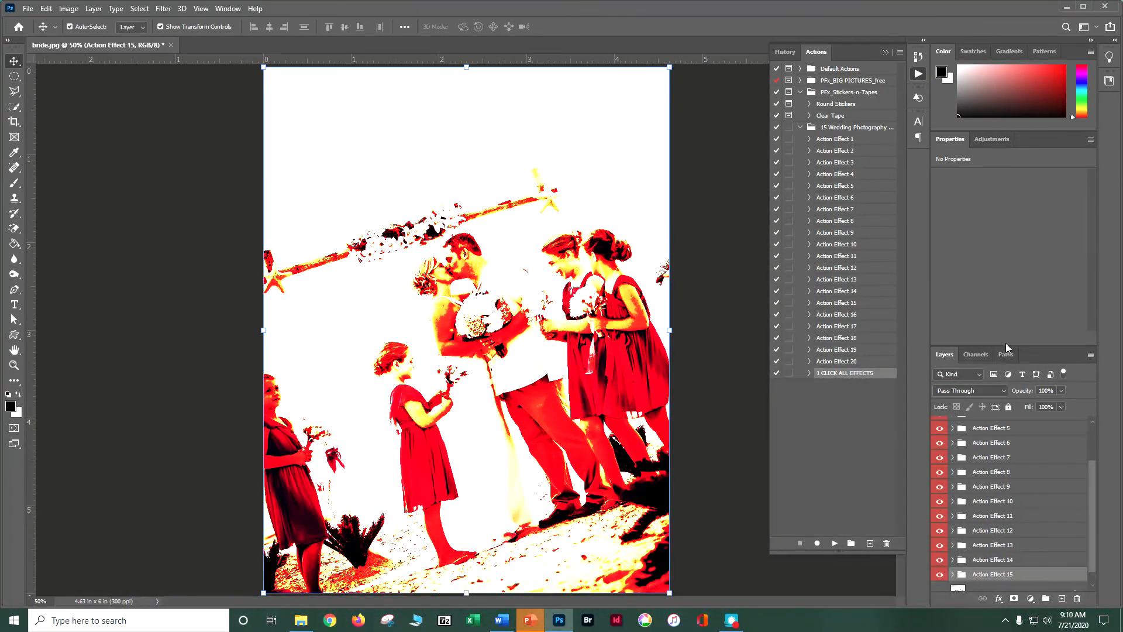
Enlarge the layer list and hide the groups Action Effect 2 through Action Effect 15, leaving Action Effect 1 visible over the background.
drag(1003, 346, 1004, 191)
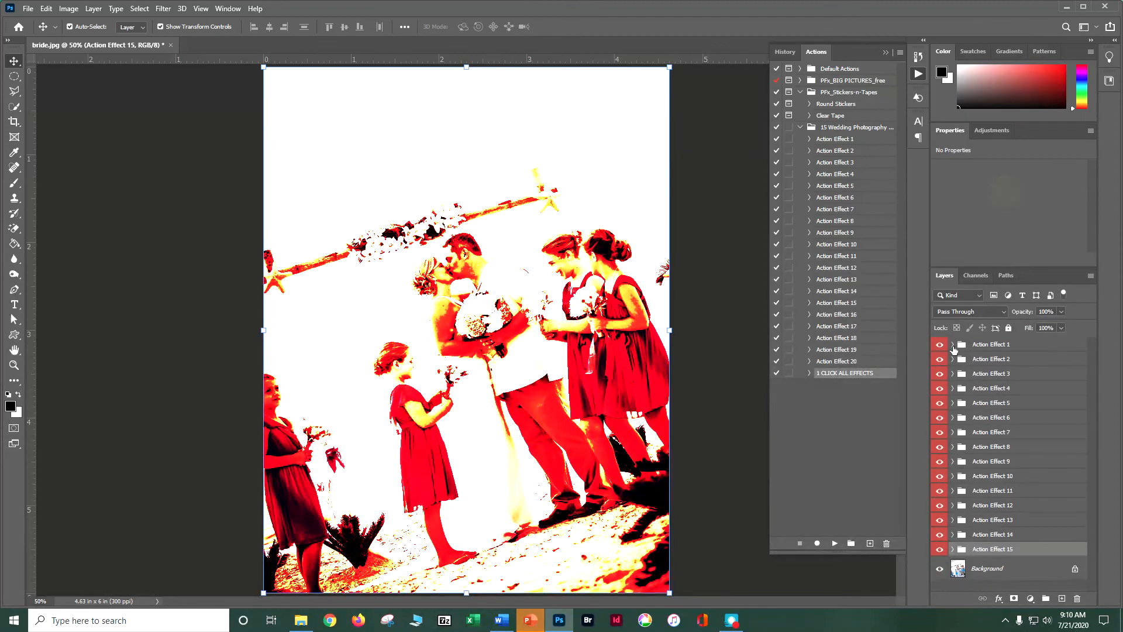
click(939, 359)
click(939, 373)
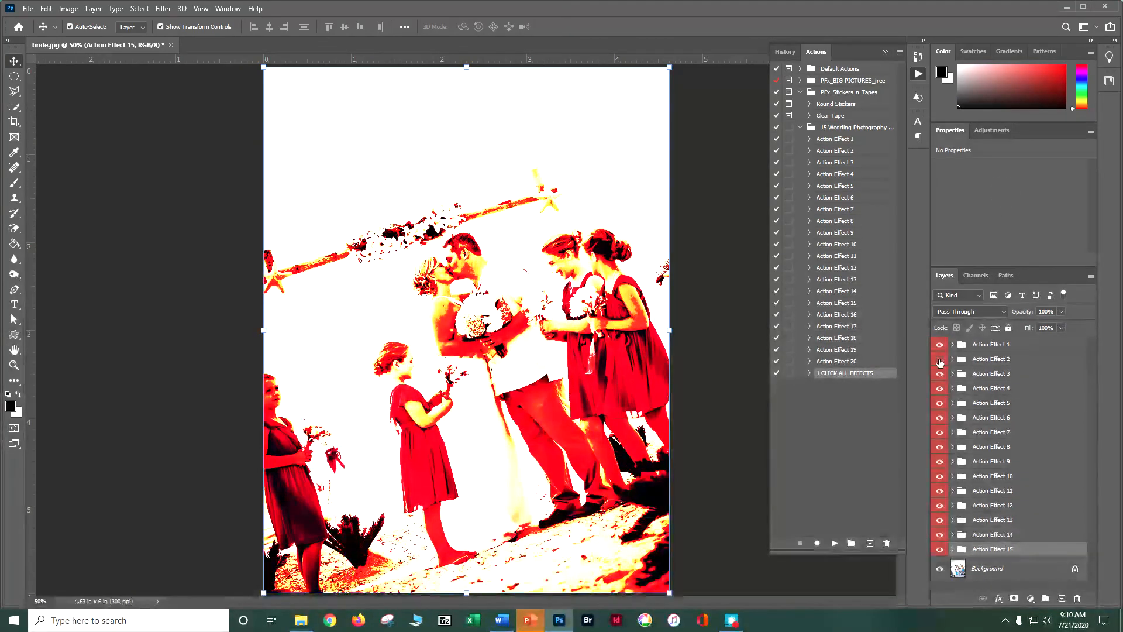
click(940, 387)
click(939, 403)
click(939, 417)
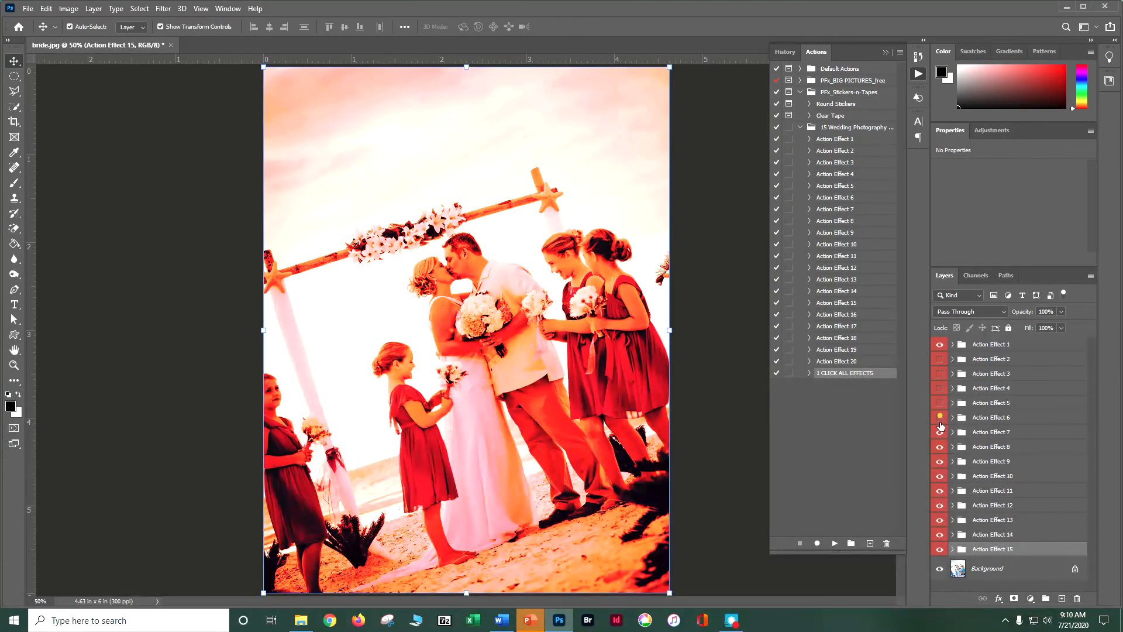
click(939, 432)
click(939, 446)
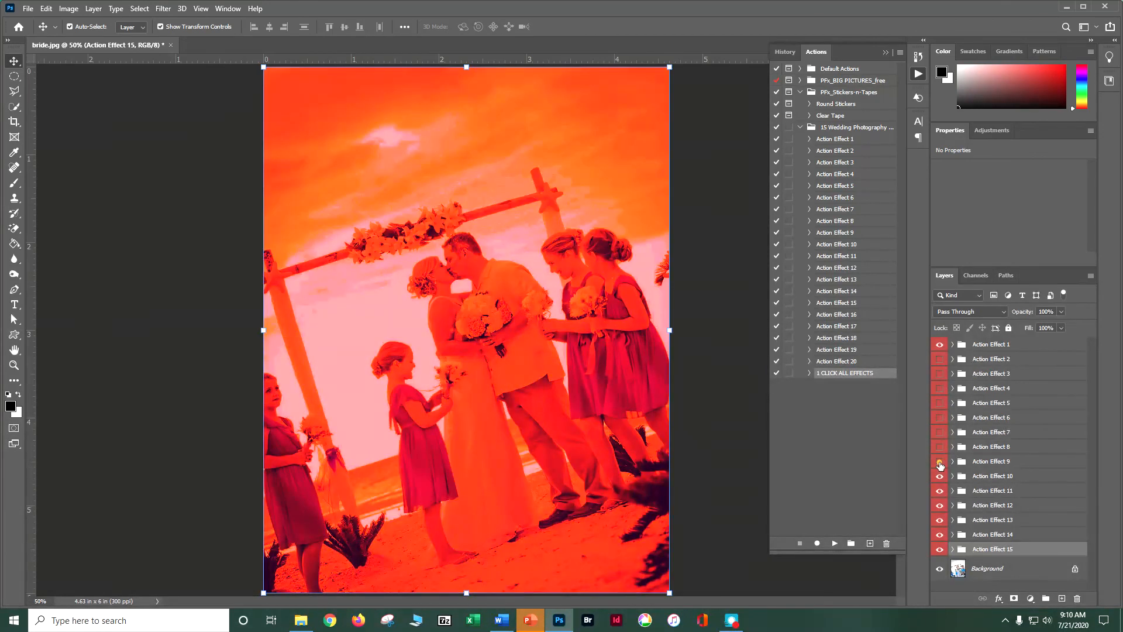
click(939, 461)
click(939, 475)
click(939, 490)
click(940, 504)
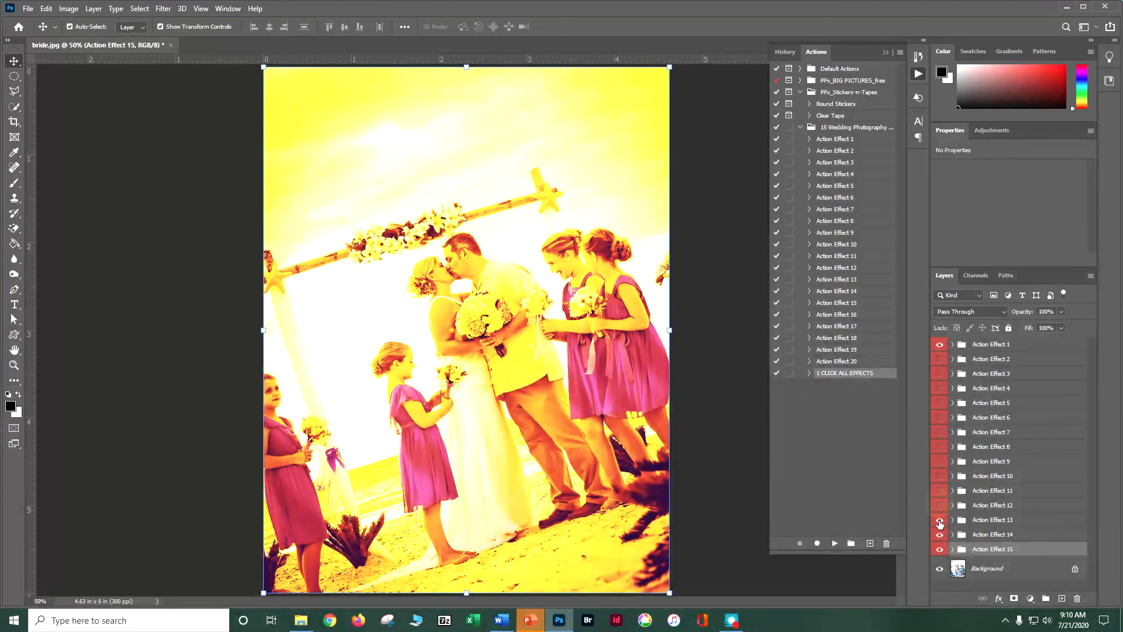
click(939, 519)
click(939, 534)
click(940, 548)
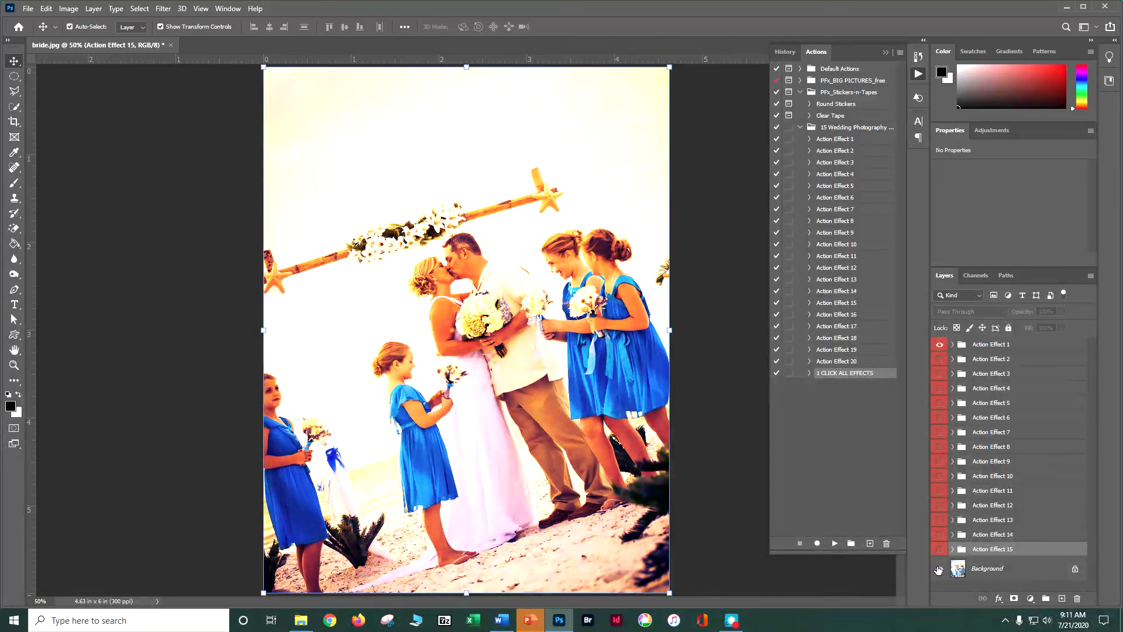
Preview Action Effect 2 through Action Effect 6 one at a time by switching group visibility, ending with only Action Effect 6 over the background.
click(938, 568)
click(938, 569)
click(940, 345)
click(939, 359)
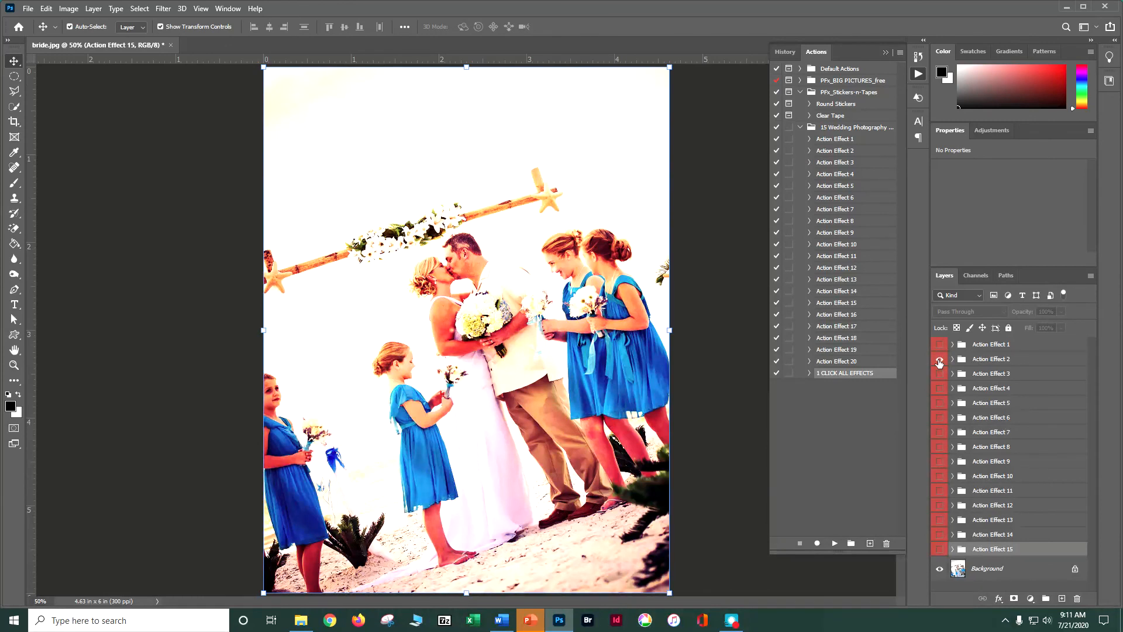
click(940, 372)
click(939, 361)
click(939, 388)
click(940, 373)
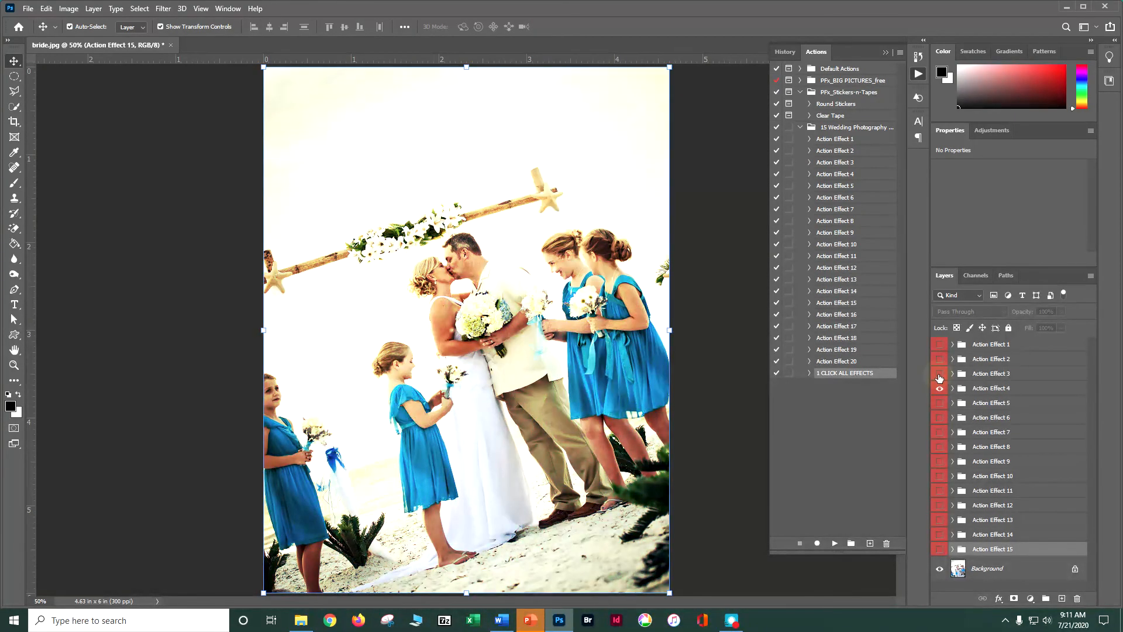
click(939, 402)
click(940, 388)
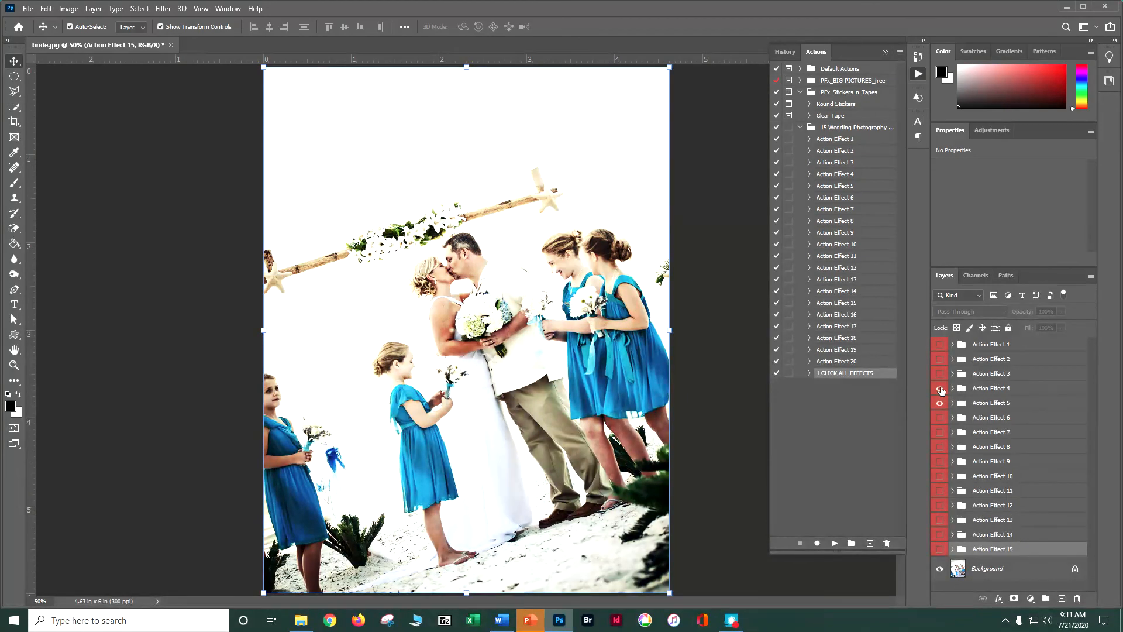
click(939, 417)
click(939, 403)
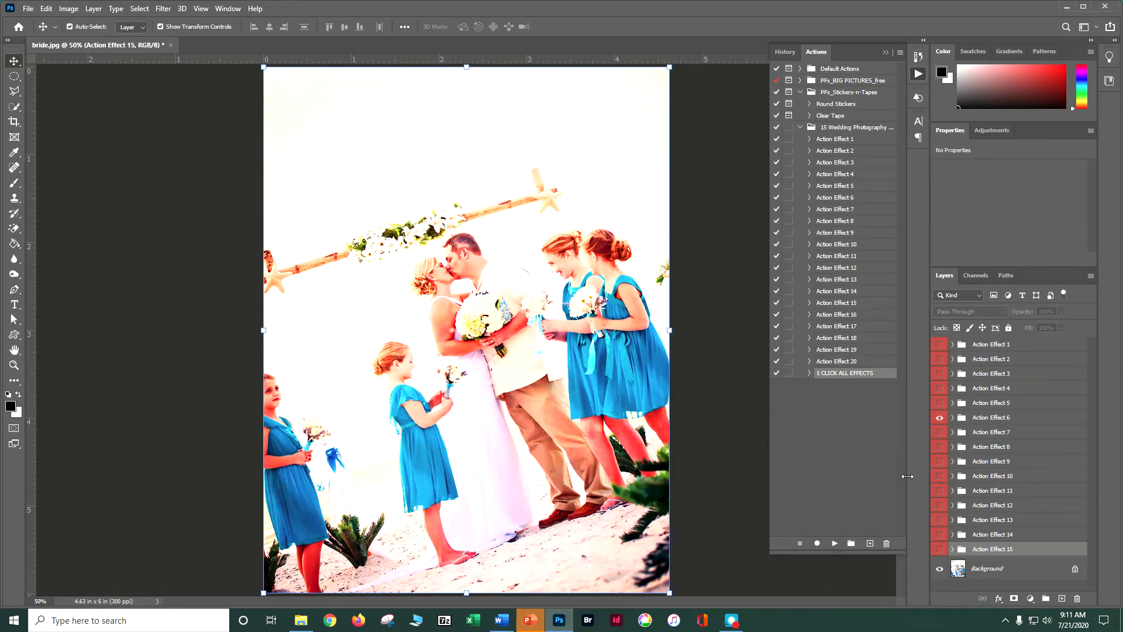
Preview Action Effect 7 through Action Effect 9 one at a time by switching group visibility, leaving only Action Effect 9 over the background.
click(939, 417)
click(939, 431)
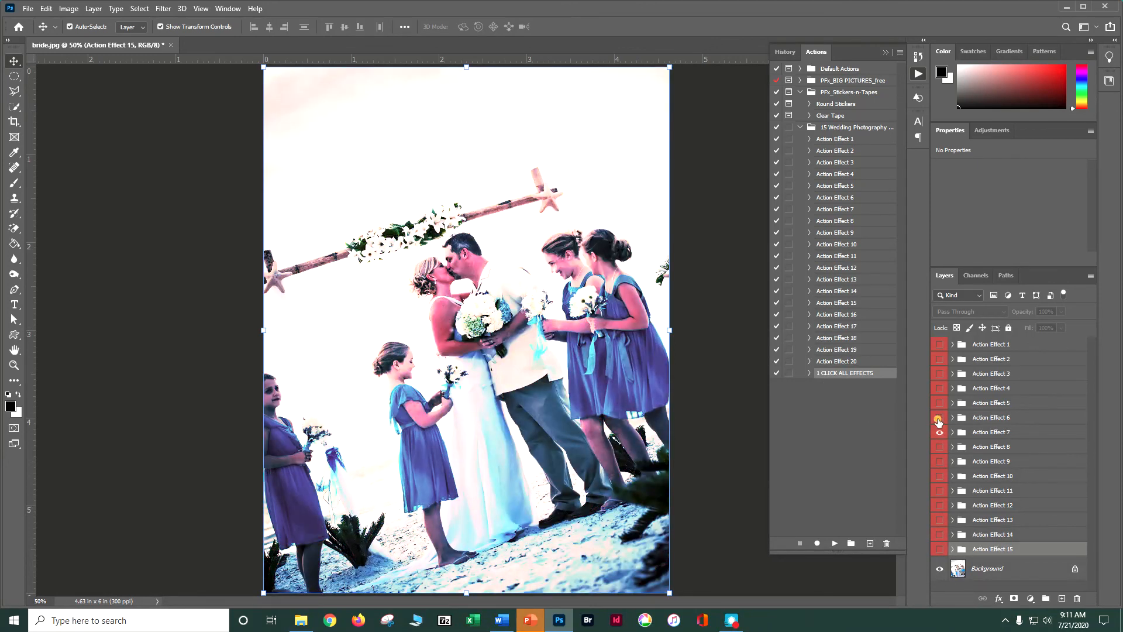
click(939, 446)
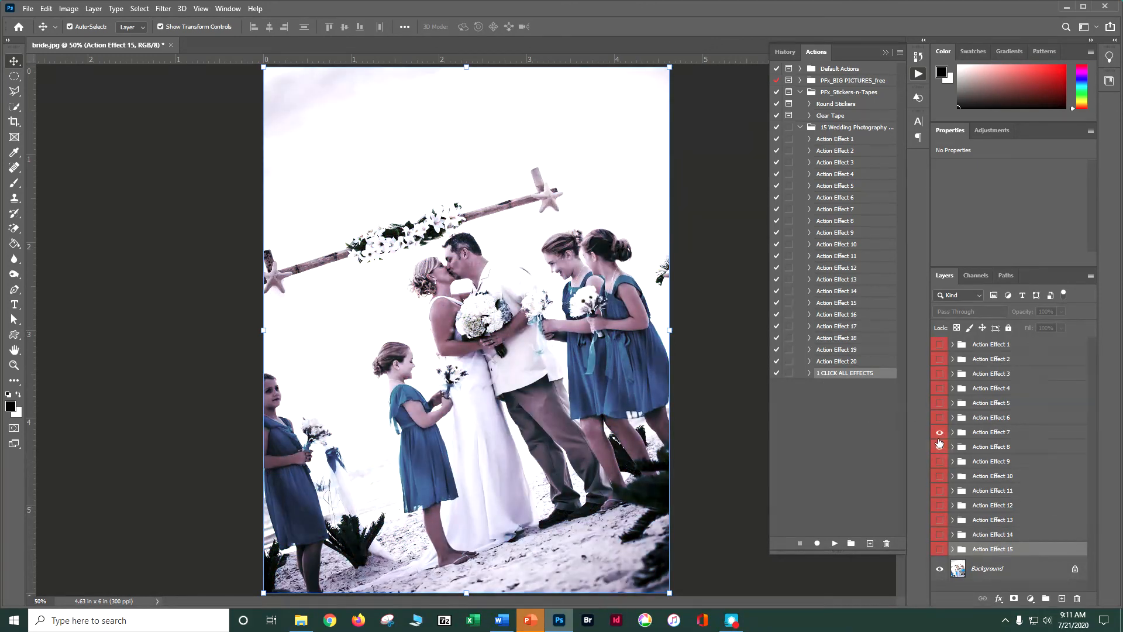
click(939, 432)
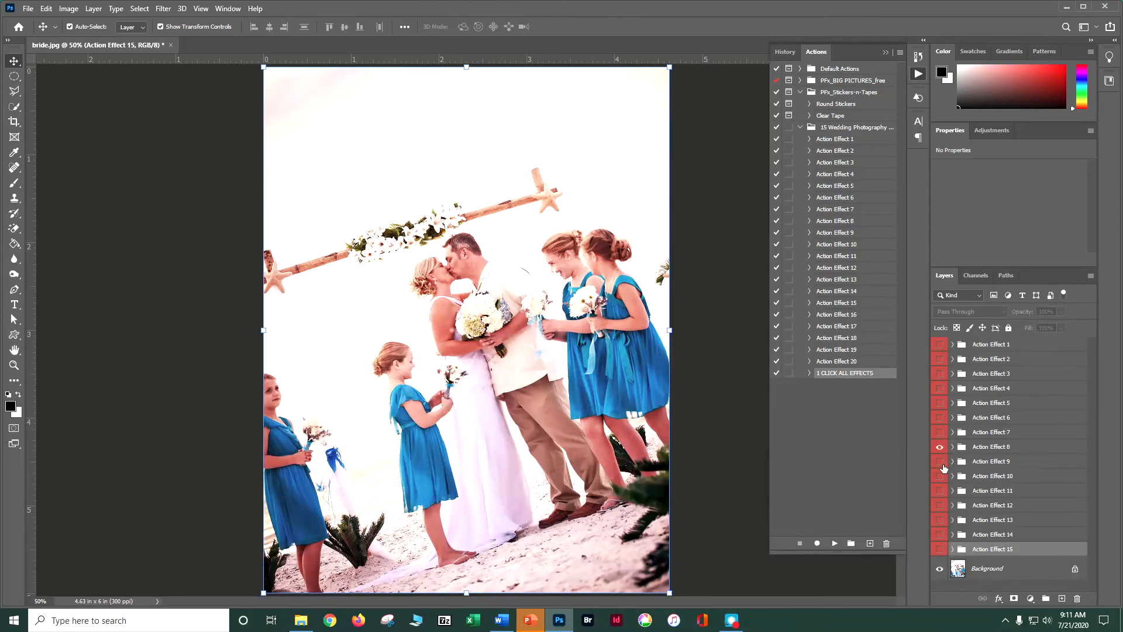
click(939, 462)
click(939, 446)
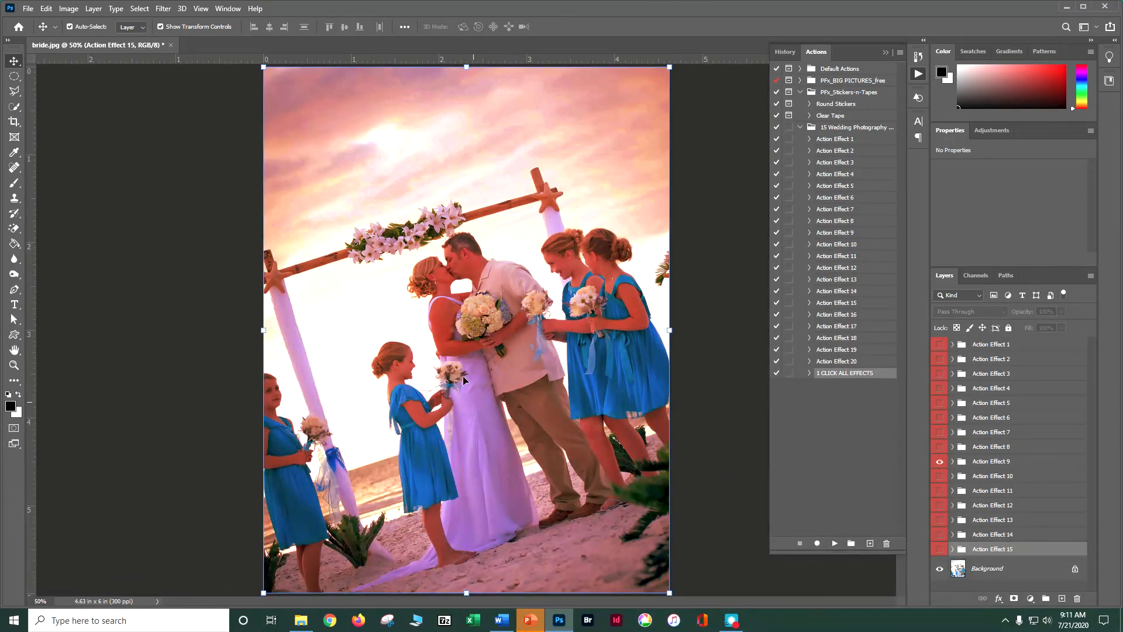
Save the bride image as doser_bride in Photoshop format in the PS Actions folder, keeping layers and Maximize Compatibility enabled.
click(27, 8)
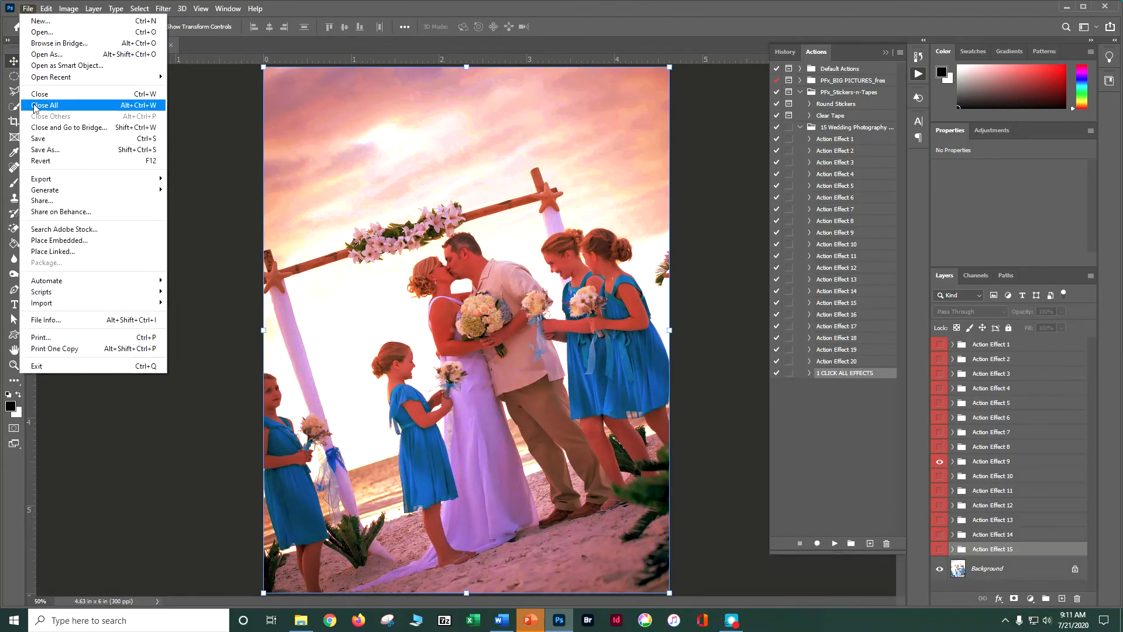
click(37, 149)
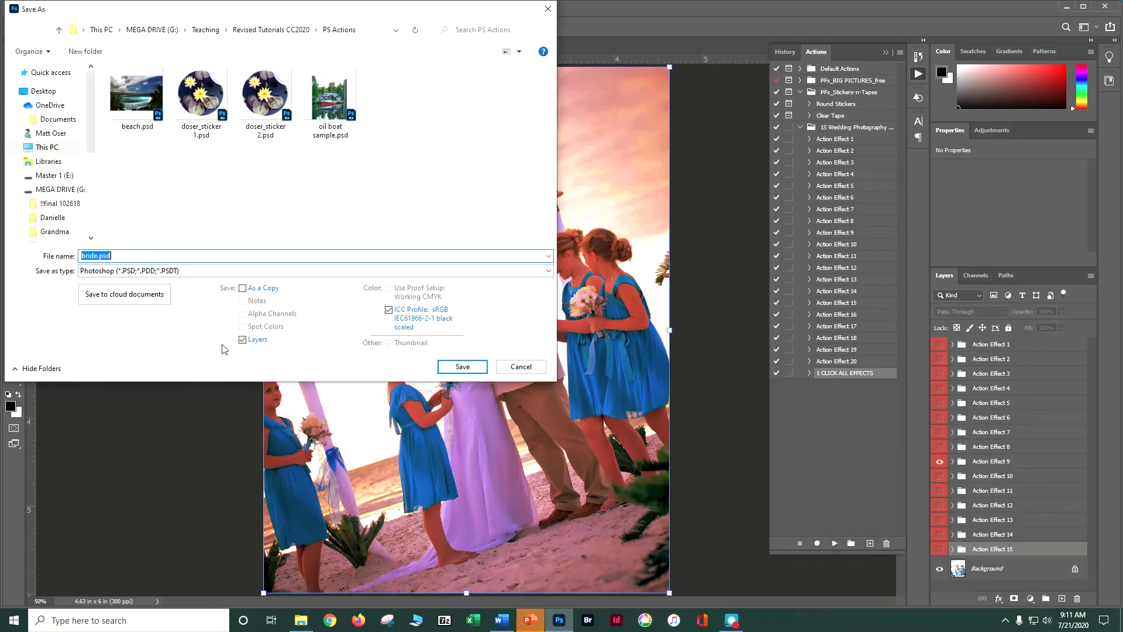
text(doser_bri)
click(452, 367)
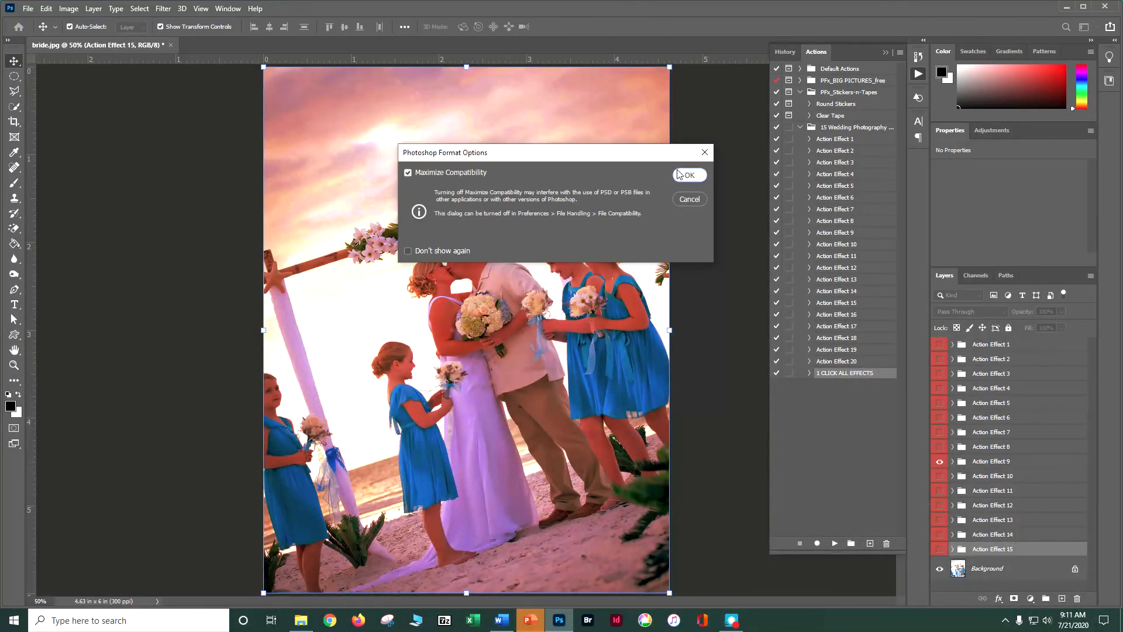
click(675, 171)
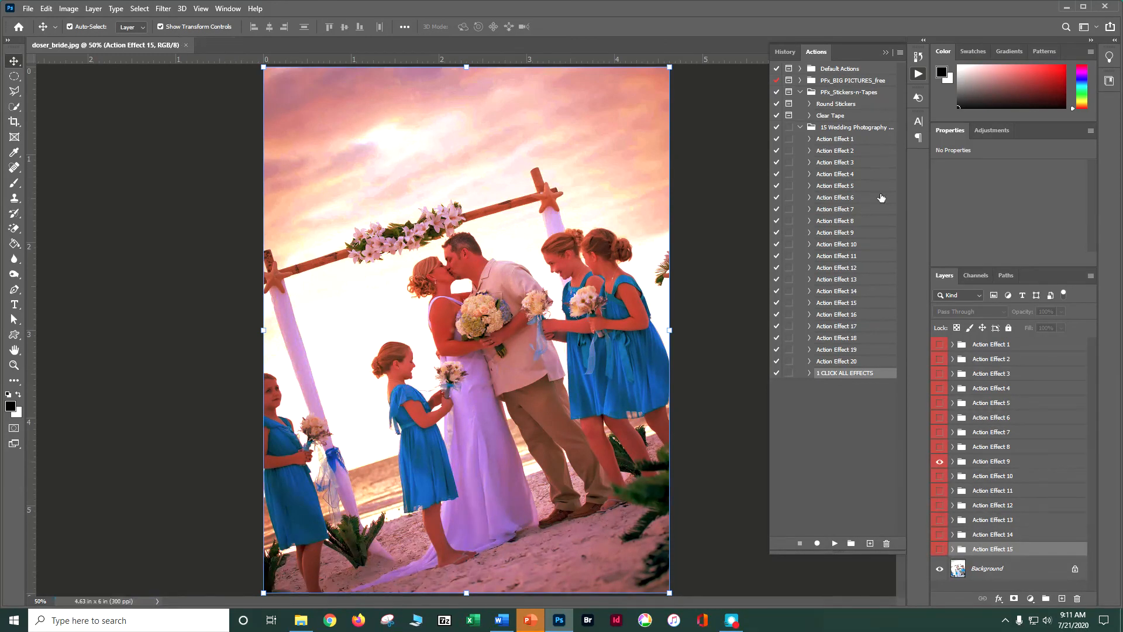